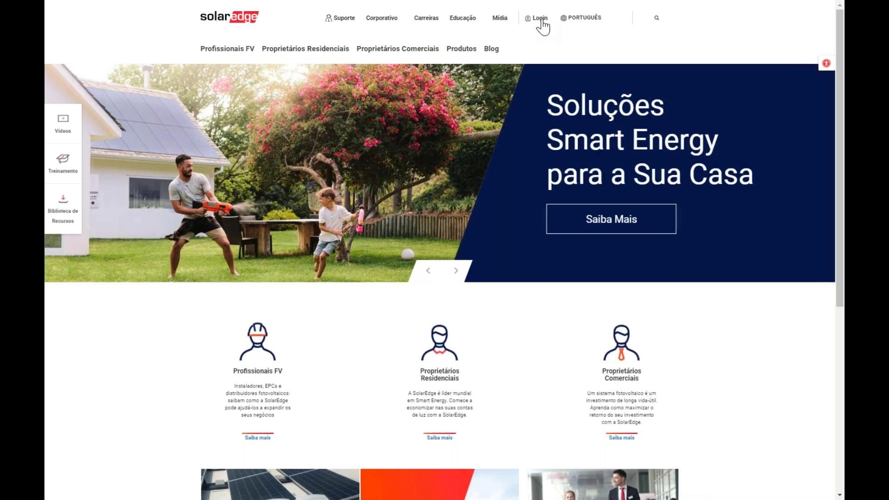
- Open the Designer tool from the Login dropdown in the SolarEdge site header
{"action": "mouse_move", "coordinate": [540, 22]}
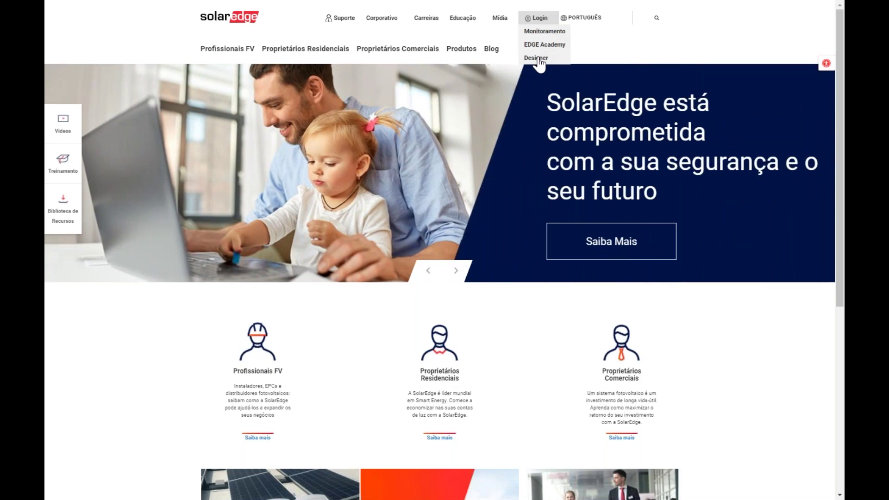
{"action": "left_click", "coordinate": [537, 59]}
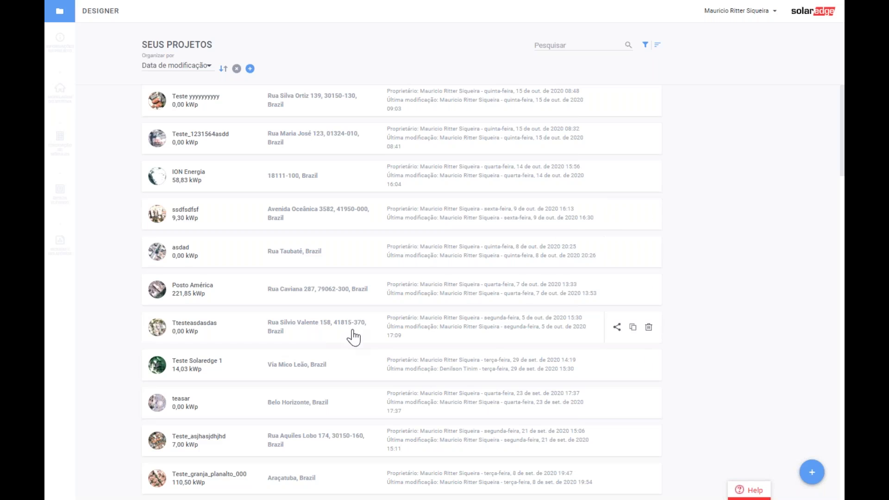
- Browse the project list and check the Organizar por options, keeping the modification-date sort
{"action": "scroll", "coordinate": [417, 195], "scroll_direction": "down", "scroll_amount": 3}
{"action": "scroll", "coordinate": [602, 324], "scroll_direction": "down", "scroll_amount": 4}
{"action": "scroll", "coordinate": [602, 324], "scroll_direction": "up", "scroll_amount": 7}
{"action": "left_click", "coordinate": [189, 74]}
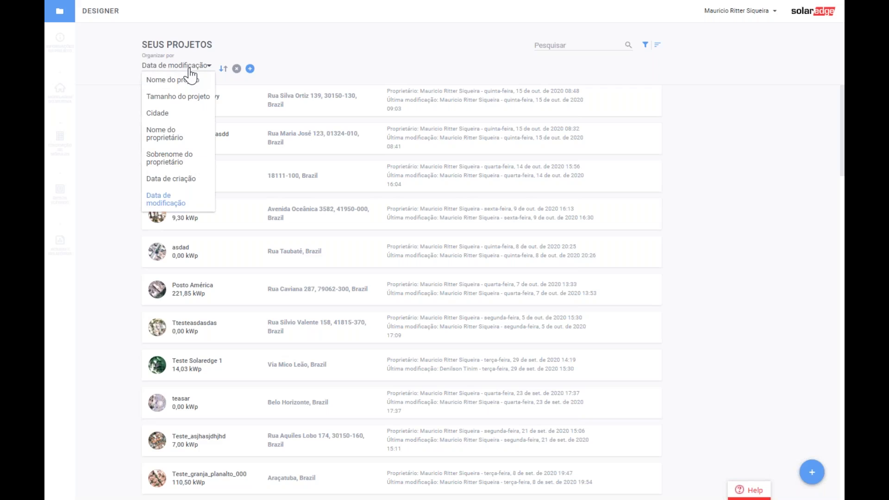
{"action": "left_click", "coordinate": [269, 71]}
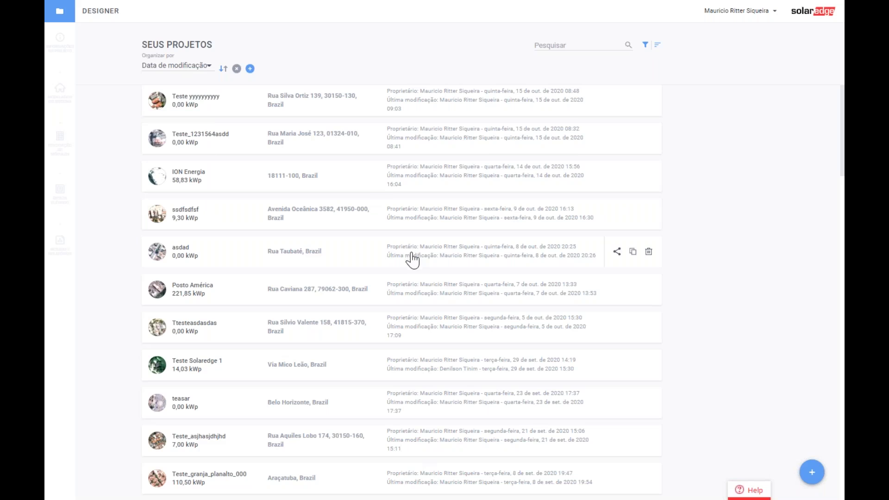
- Show the project filter options, with only Meus Projetos ticked
{"action": "scroll", "coordinate": [471, 309], "scroll_direction": "down", "scroll_amount": 10}
{"action": "scroll", "coordinate": [470, 309], "scroll_direction": "down", "scroll_amount": 5}
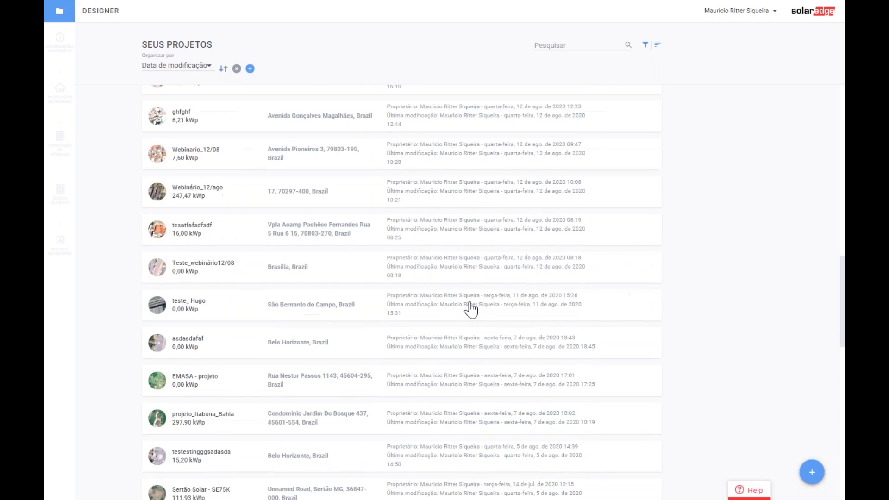
{"action": "scroll", "coordinate": [470, 310], "scroll_direction": "up", "scroll_amount": 15}
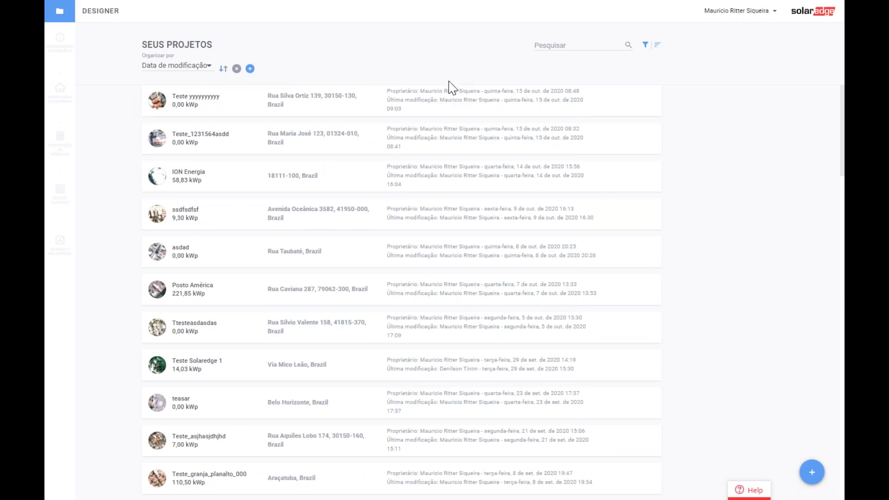
{"action": "left_click", "coordinate": [572, 46]}
{"action": "left_click", "coordinate": [643, 44]}
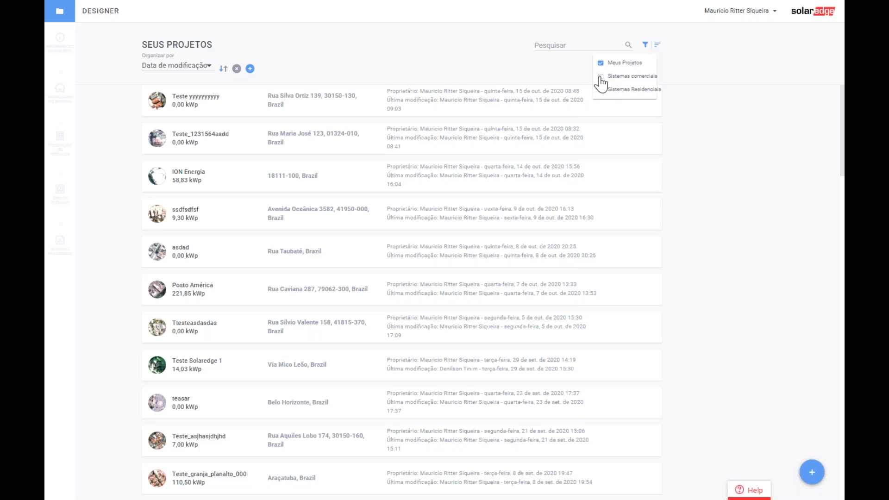
{"action": "left_click", "coordinate": [443, 57]}
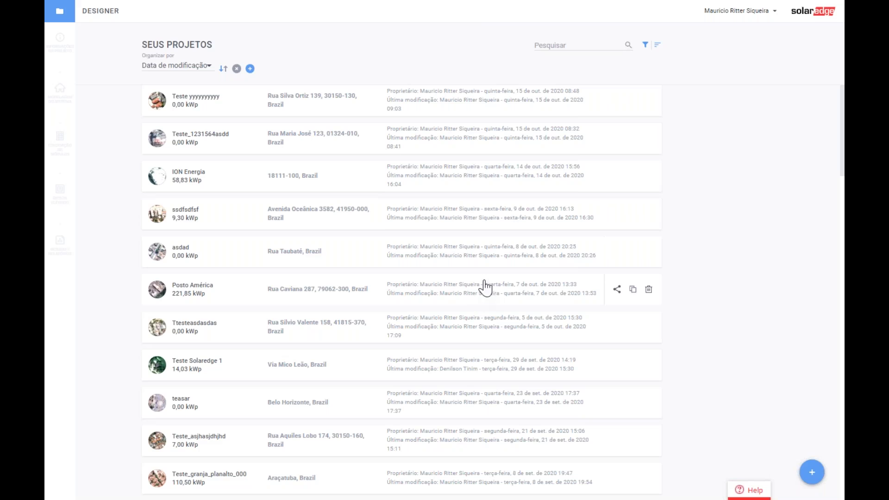
{"action": "left_click", "coordinate": [750, 490]}
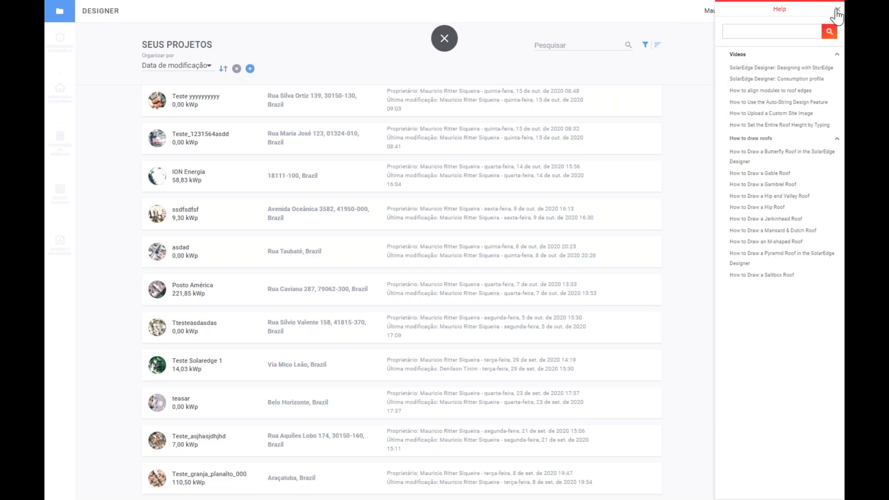
{"action": "left_click", "coordinate": [838, 9]}
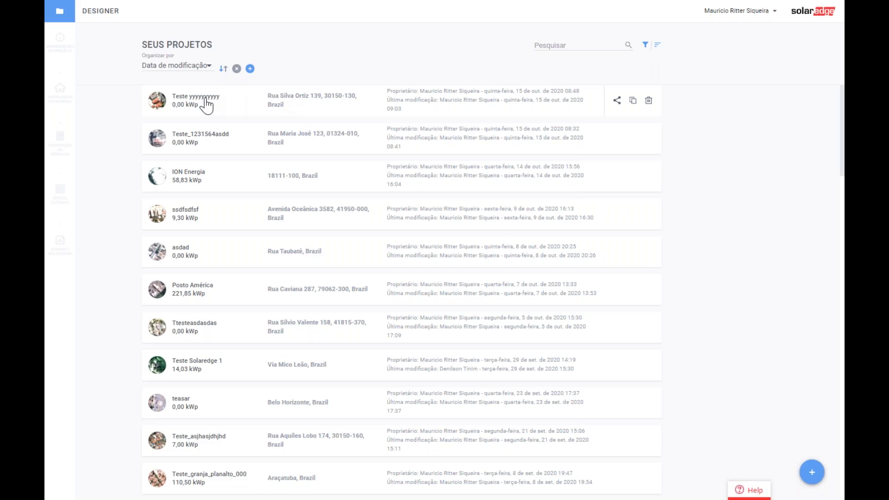
{"action": "left_click", "coordinate": [812, 473]}
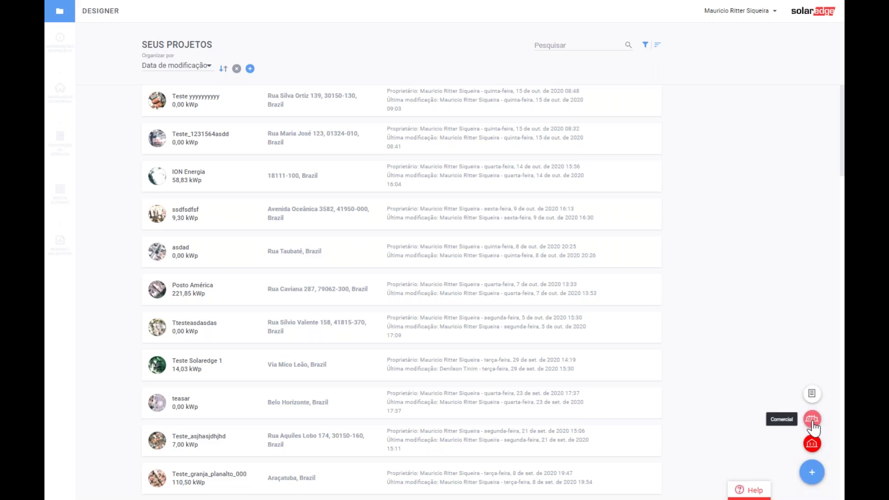
{"action": "left_click", "coordinate": [812, 395]}
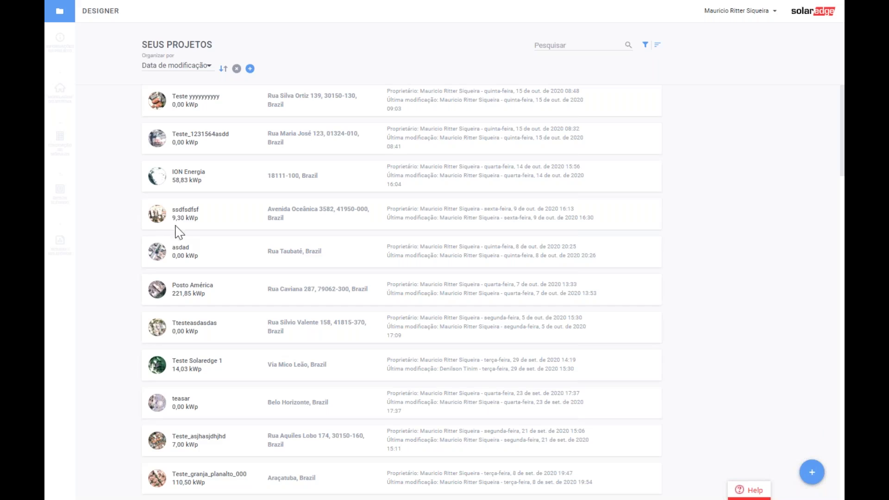
{"action": "mouse_move", "coordinate": [813, 472]}
{"action": "left_click", "coordinate": [617, 101]}
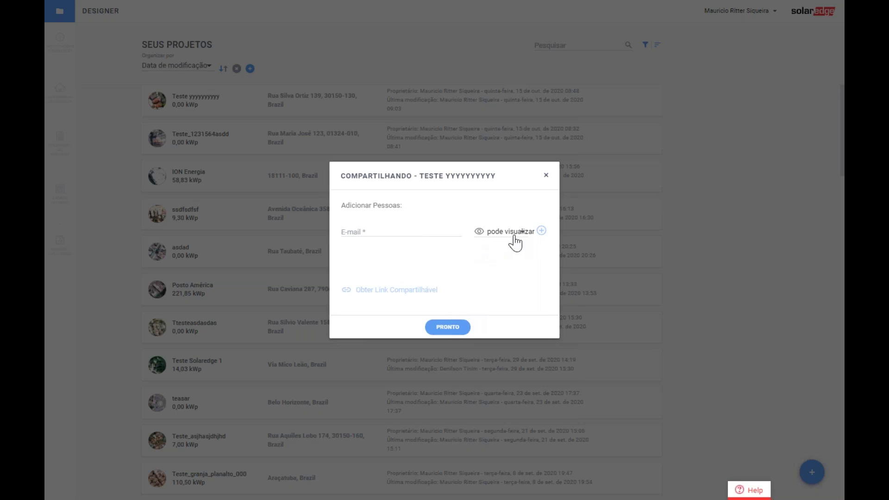
{"action": "left_click", "coordinate": [540, 234]}
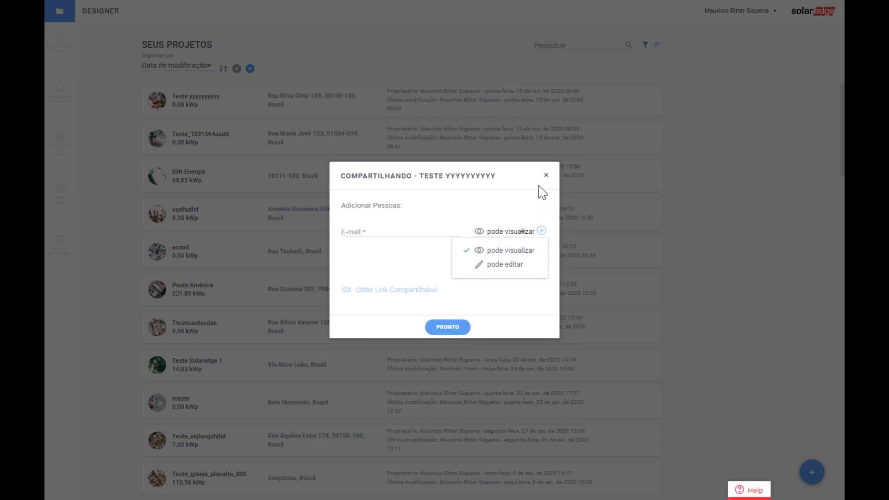
{"action": "left_click", "coordinate": [546, 175]}
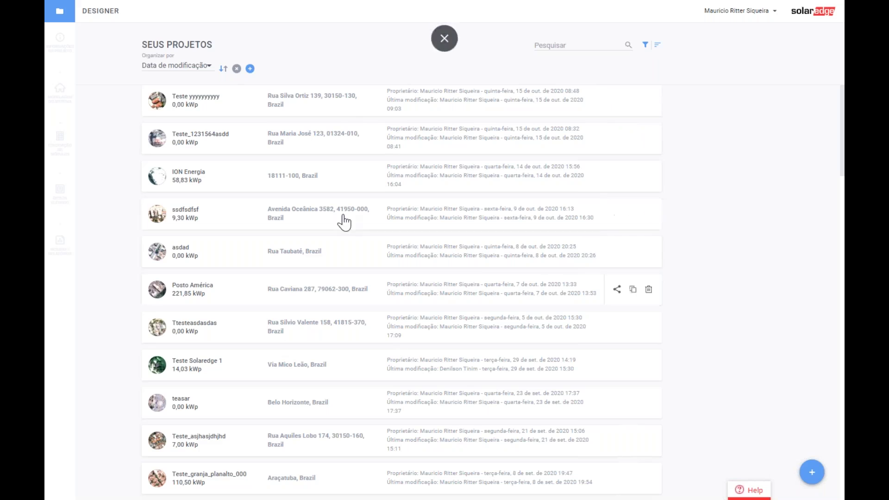
- Start a new residential project named Webinario_15_10_2020
{"action": "mouse_move", "coordinate": [811, 472]}
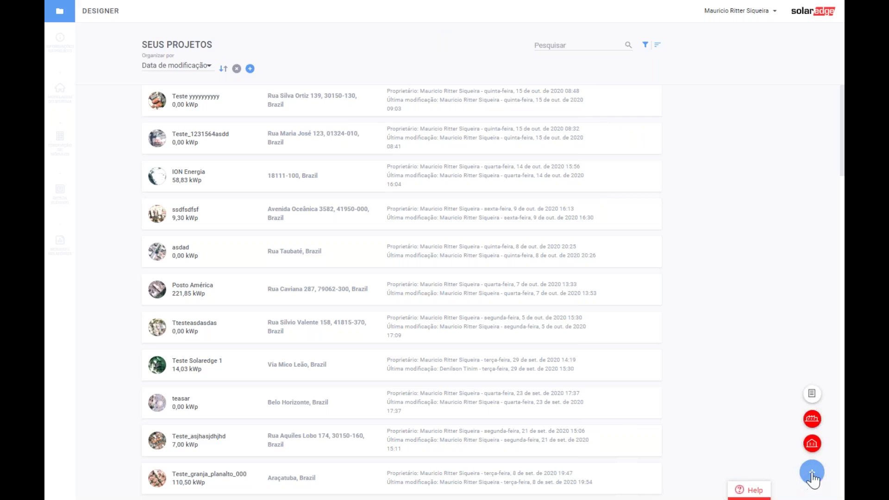
{"action": "left_click", "coordinate": [812, 444]}
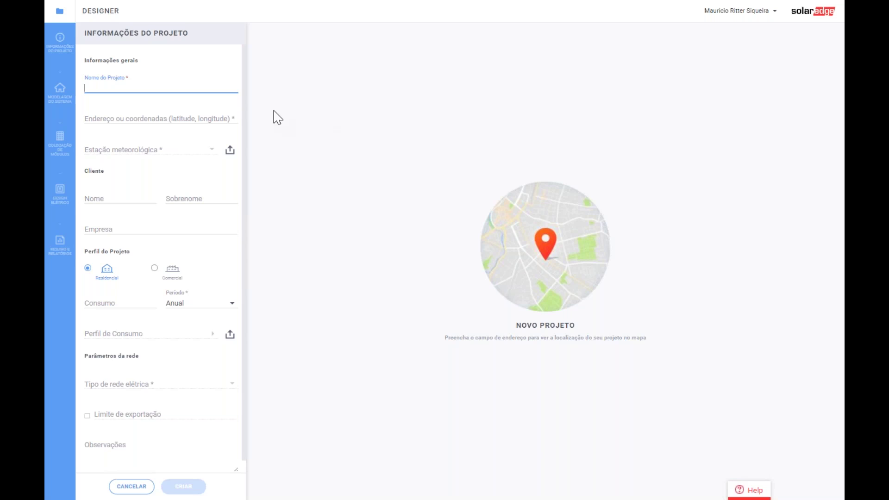
{"action": "type", "text": "Webi"}
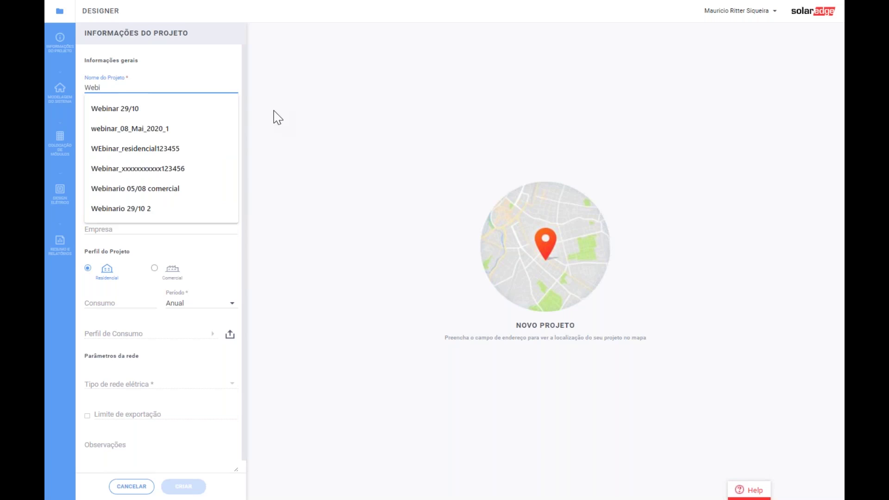
{"action": "type", "text": "na"}
{"action": "type", "text": "rio"}
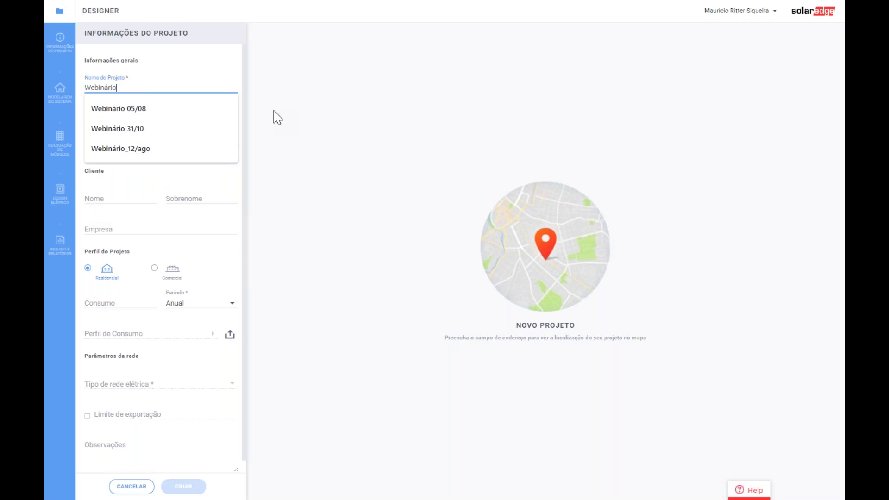
{"action": "type", "text": "_15_10"}
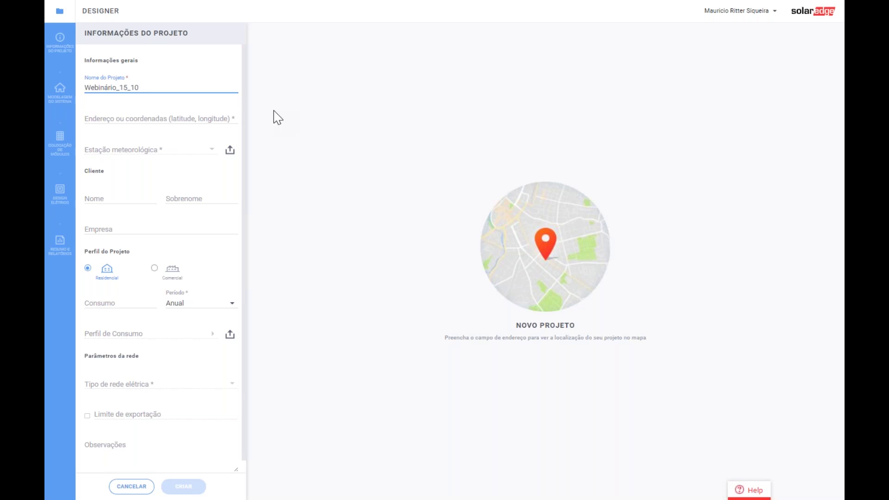
{"action": "type", "text": "_20200"}
{"action": "key", "text": "BackSpace"}
- Set the project location to São Paulo, Brasil and zoom out the satellite map
{"action": "left_click", "coordinate": [137, 118]}
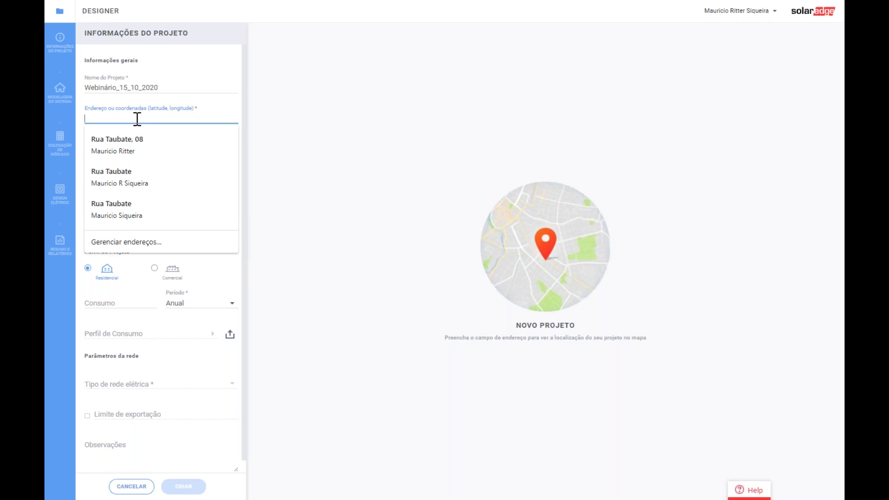
{"action": "type", "text": "Rua"}
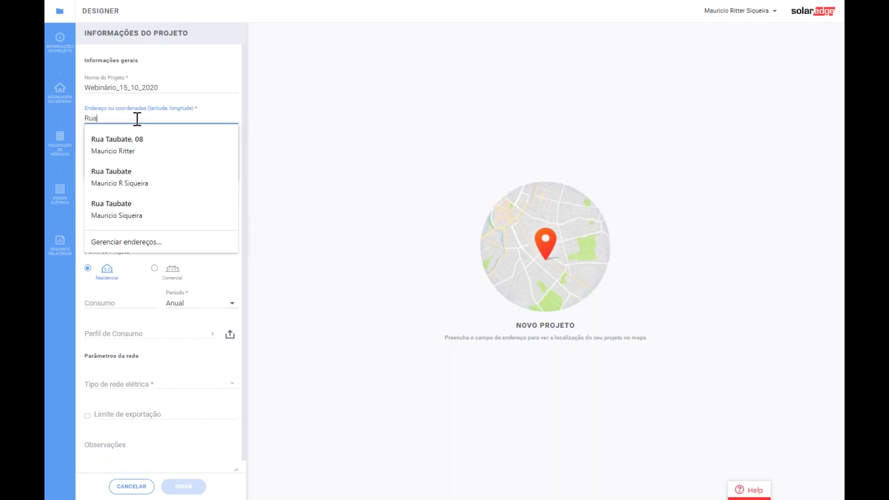
{"action": "type", "text": " José"}
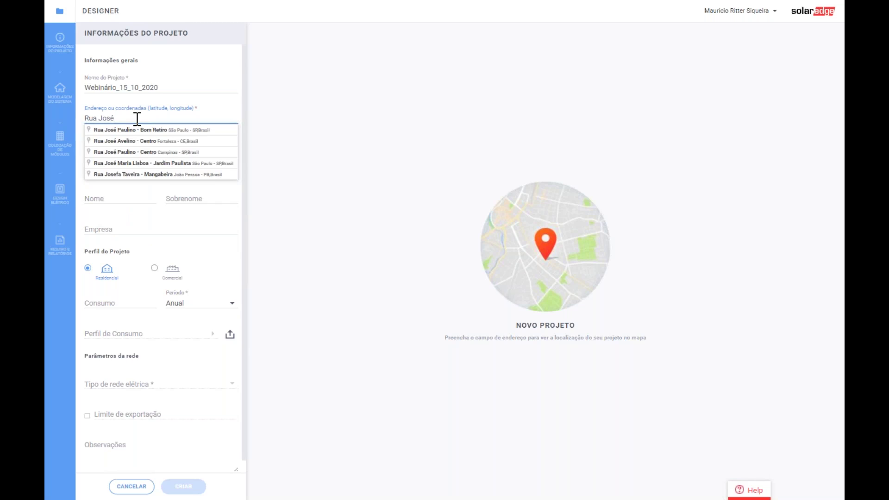
{"action": "key", "text": "BackSpace"}
{"action": "key", "text": "BackSpace"}
{"action": "key", "text": "BackSpace"}
{"action": "key", "text": "BackSpace"}
{"action": "key", "text": "BackSpace"}
{"action": "key", "text": "BackSpace"}
{"action": "key", "text": "BackSpace"}
{"action": "key", "text": "BackSpace"}
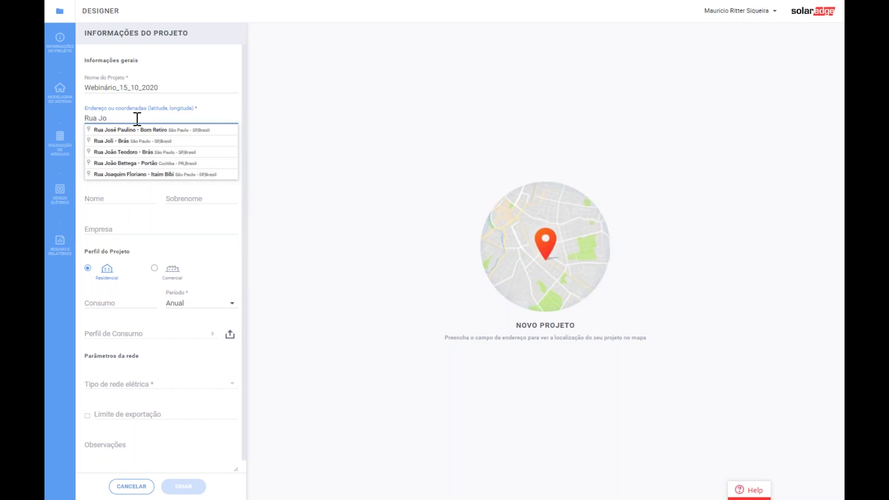
{"action": "type", "text": "San"}
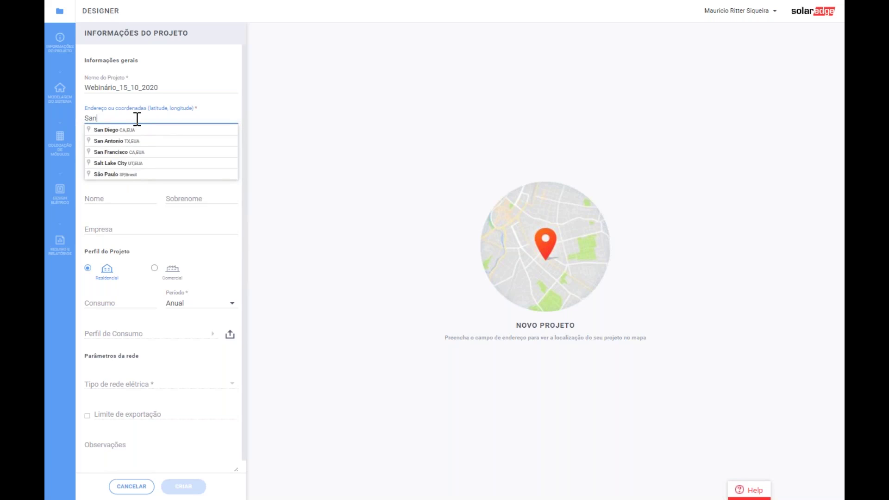
{"action": "type", "text": "to And"}
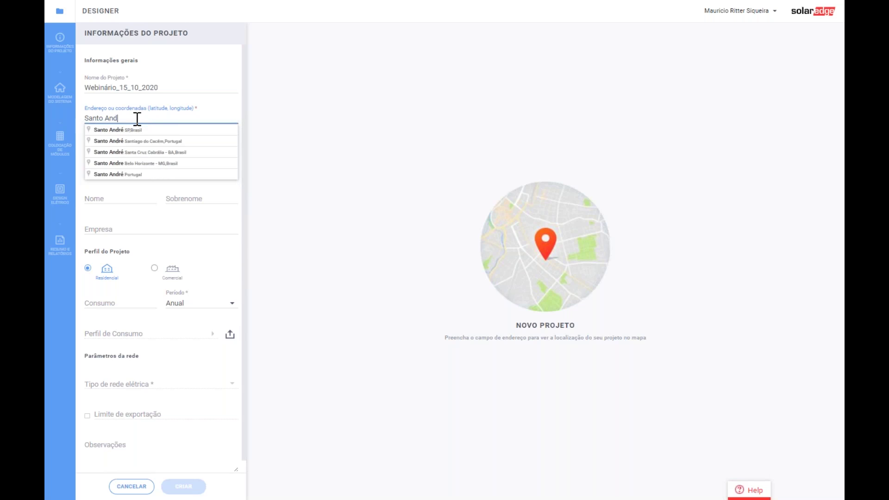
{"action": "key", "text": "BackSpace"}
{"action": "key", "text": "BackSpace"}
{"action": "key", "text": "BackSpace"}
{"action": "key", "text": "BackSpace"}
{"action": "key", "text": "BackSpace"}
{"action": "key", "text": "BackSpace"}
{"action": "key", "text": "BackSpace"}
{"action": "key", "text": "BackSpace"}
{"action": "key", "text": "BackSpace"}
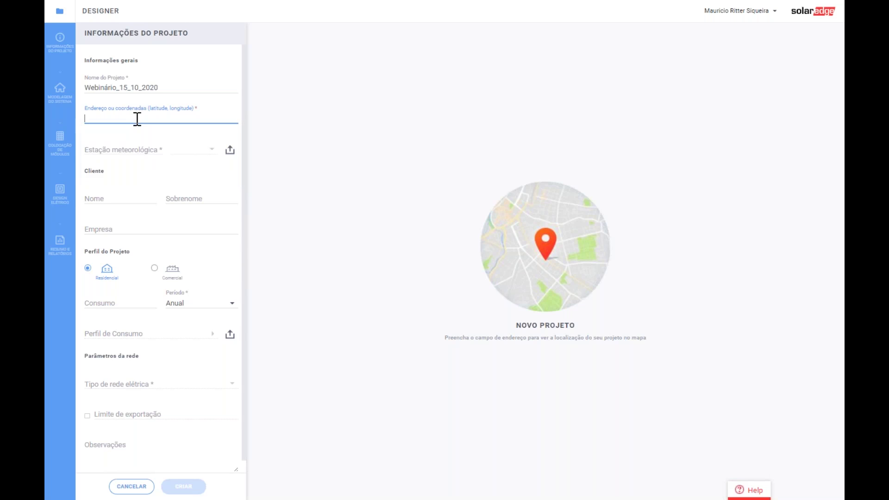
{"action": "type", "text": "São"}
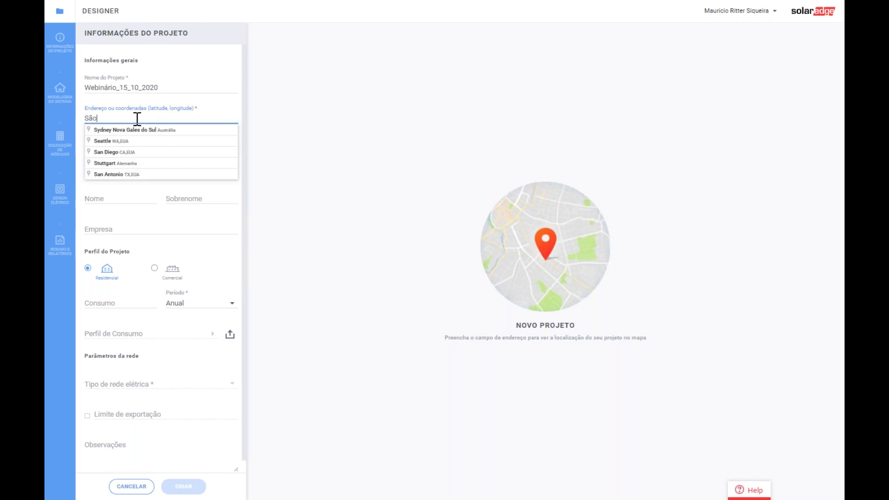
{"action": "type", "text": " paulo"}
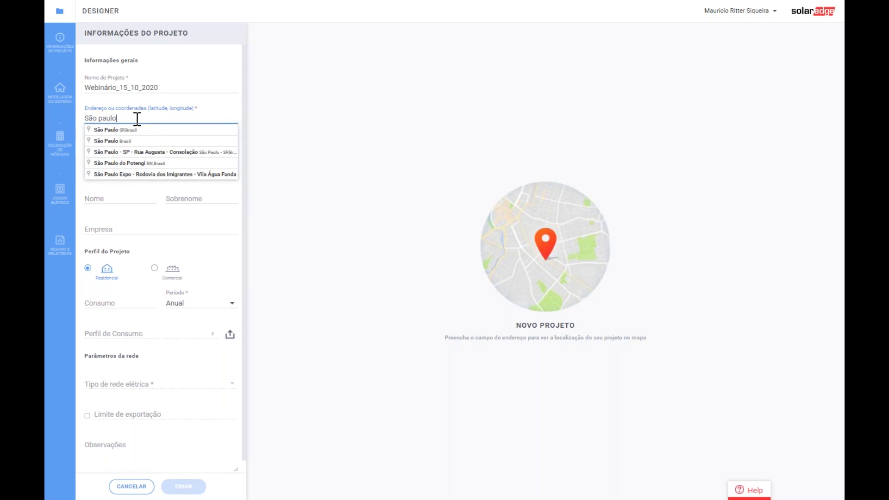
{"action": "left_click", "coordinate": [112, 141]}
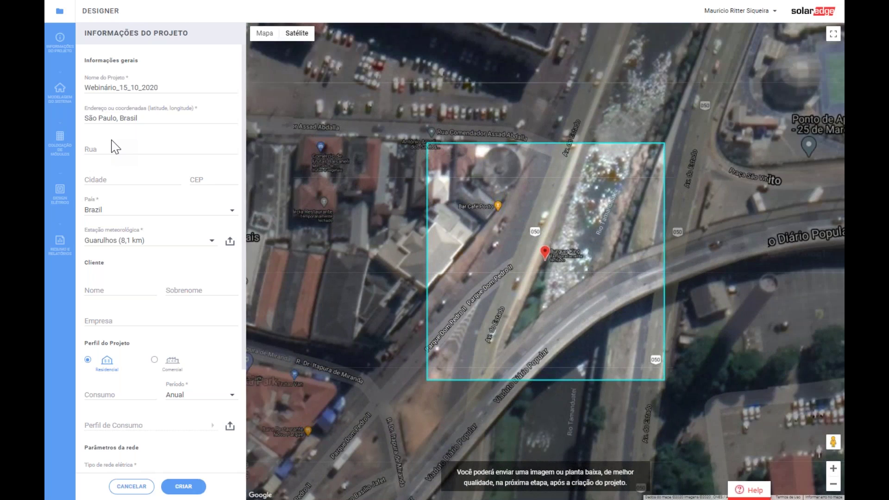
{"action": "scroll", "coordinate": [558, 238], "scroll_direction": "down", "scroll_amount": 3}
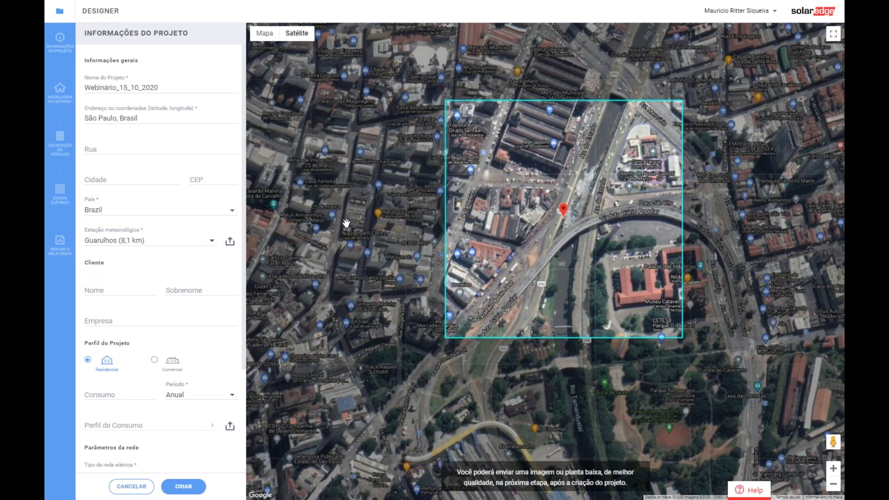
- Move the site marker to a different city block and zoom in and out to inspect it
{"action": "left_click", "coordinate": [370, 193]}
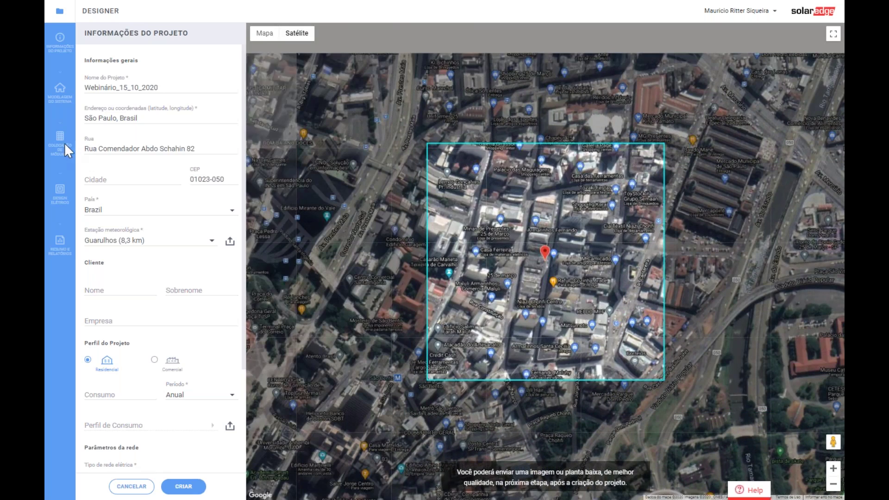
{"action": "scroll", "coordinate": [514, 269], "scroll_direction": "up", "scroll_amount": 1}
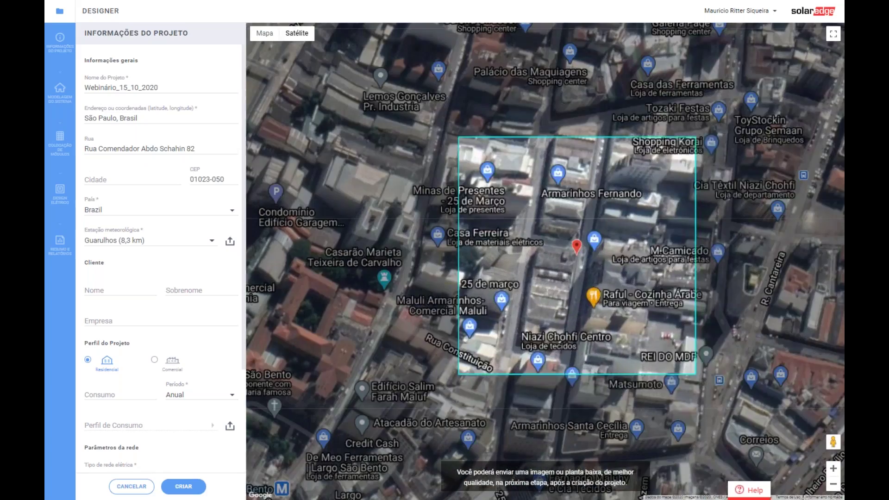
{"action": "scroll", "coordinate": [574, 185], "scroll_direction": "up", "scroll_amount": 1}
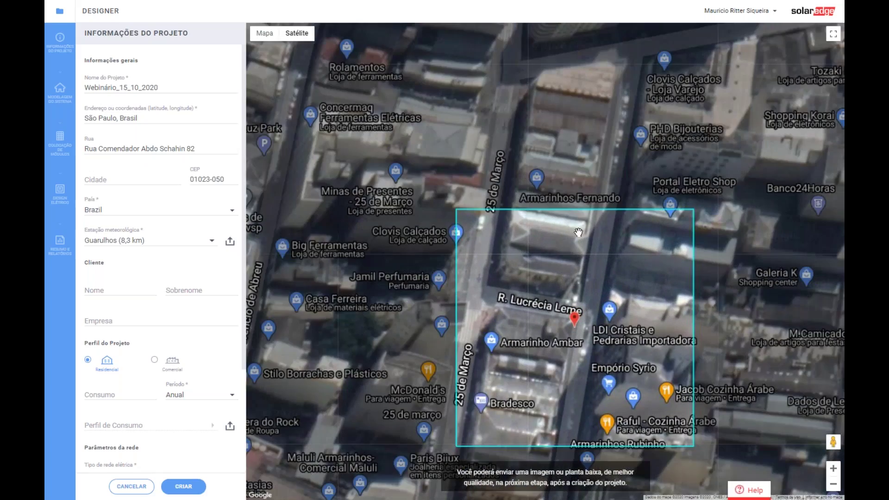
{"action": "scroll", "coordinate": [544, 315], "scroll_direction": "down", "scroll_amount": 1}
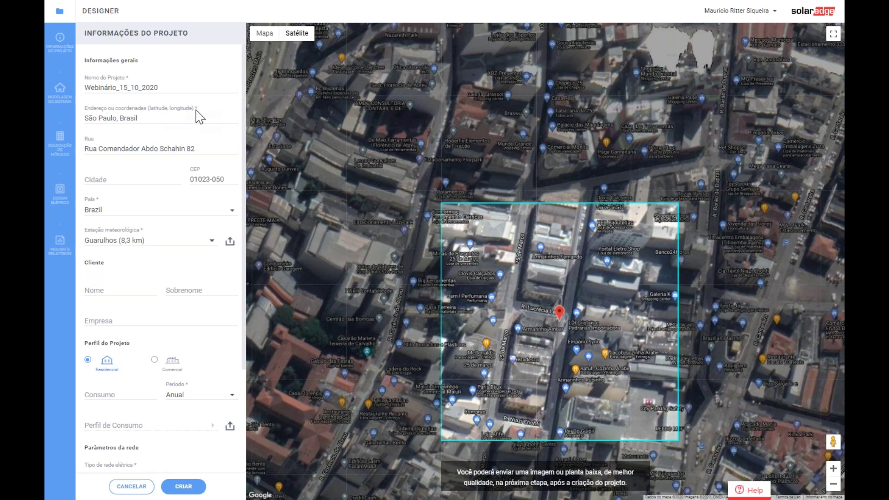
- Replace the site address with a suggested street address in Bela Vista, São Paulo
{"action": "triple_click", "coordinate": [147, 119]}
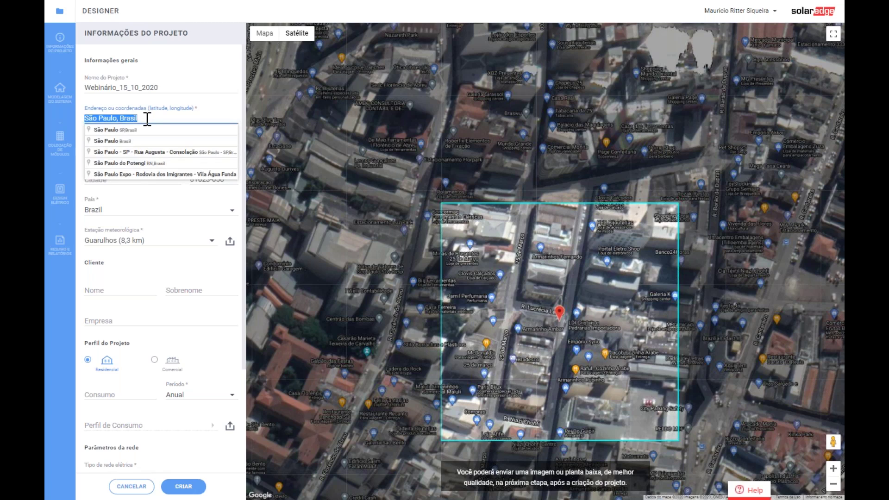
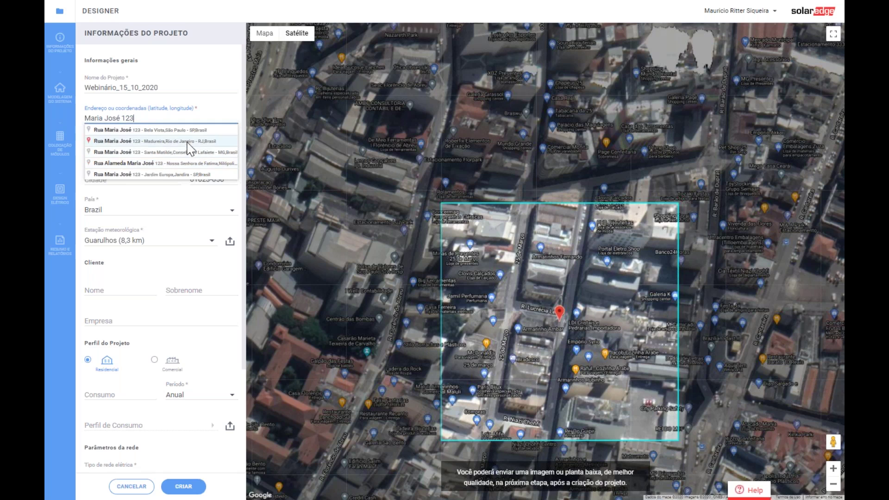
{"action": "left_click", "coordinate": [166, 131]}
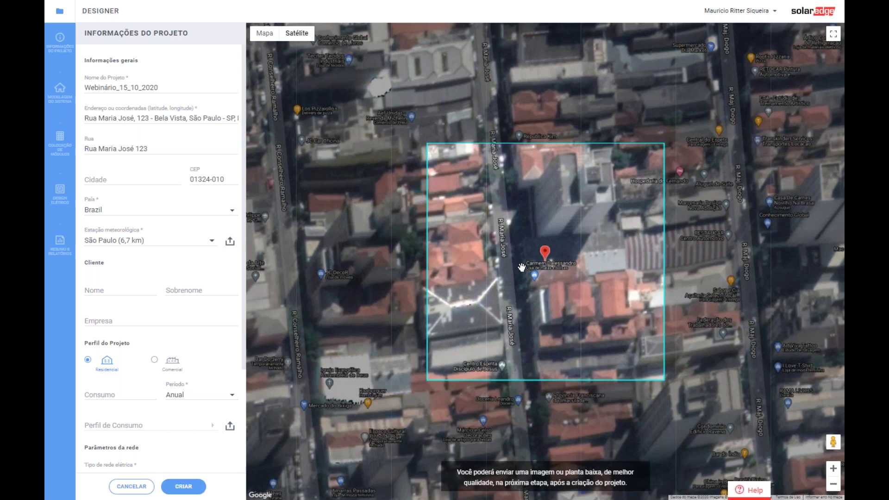
{"action": "scroll", "coordinate": [570, 274], "scroll_direction": "down", "scroll_amount": 1}
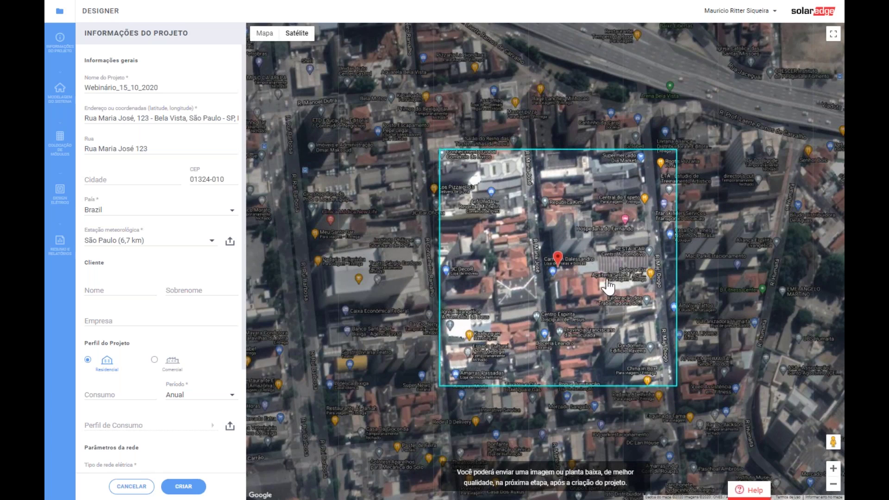
{"action": "left_click_drag", "start_coordinate": [573, 269], "coordinate": [545, 261]}
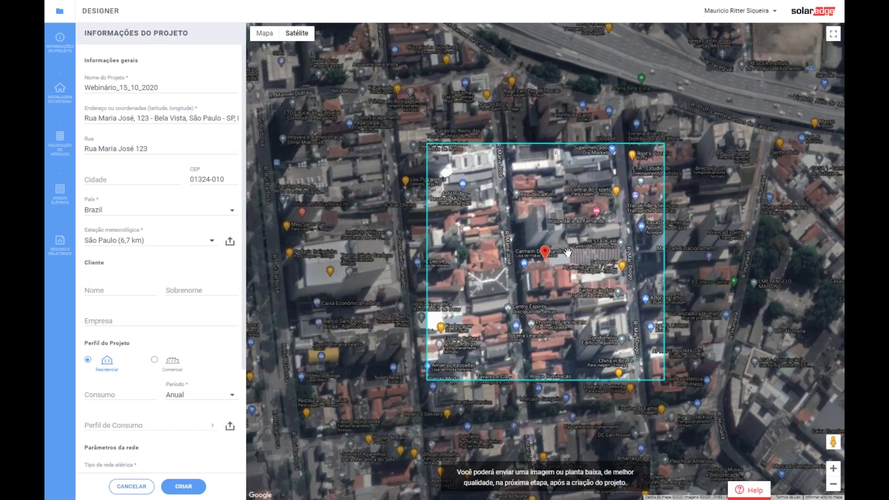
{"action": "scroll", "coordinate": [562, 253], "scroll_direction": "up", "scroll_amount": 1}
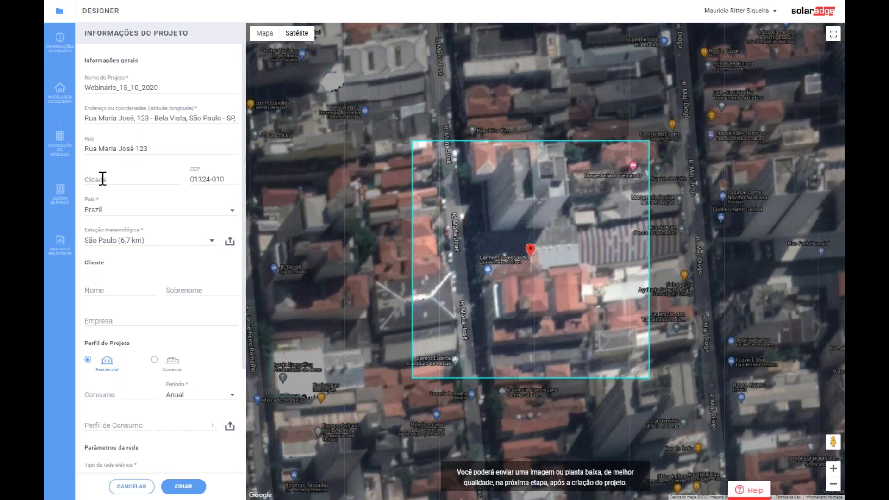
- Scroll down the project form and enter 300 kWh as the annual consumption
{"action": "left_click", "coordinate": [103, 178]}
{"action": "left_click", "coordinate": [157, 164]}
{"action": "scroll", "coordinate": [131, 260], "scroll_direction": "down", "scroll_amount": 1}
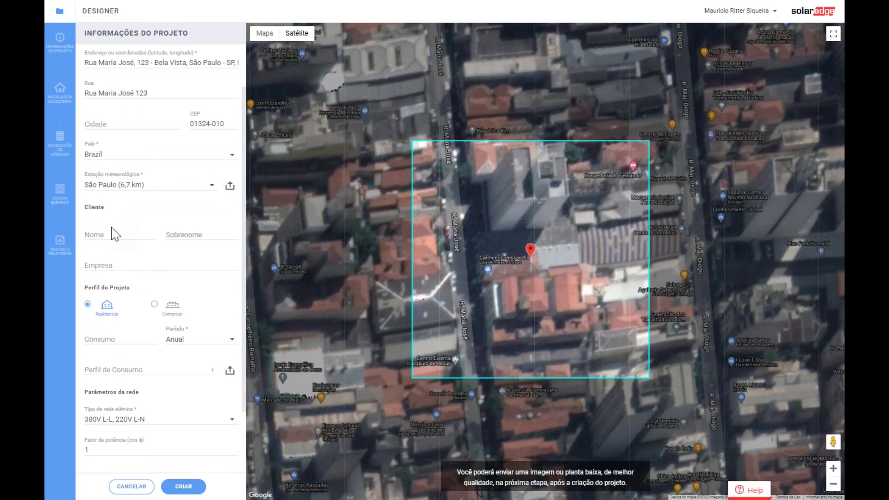
{"action": "scroll", "coordinate": [124, 263], "scroll_direction": "down", "scroll_amount": 1}
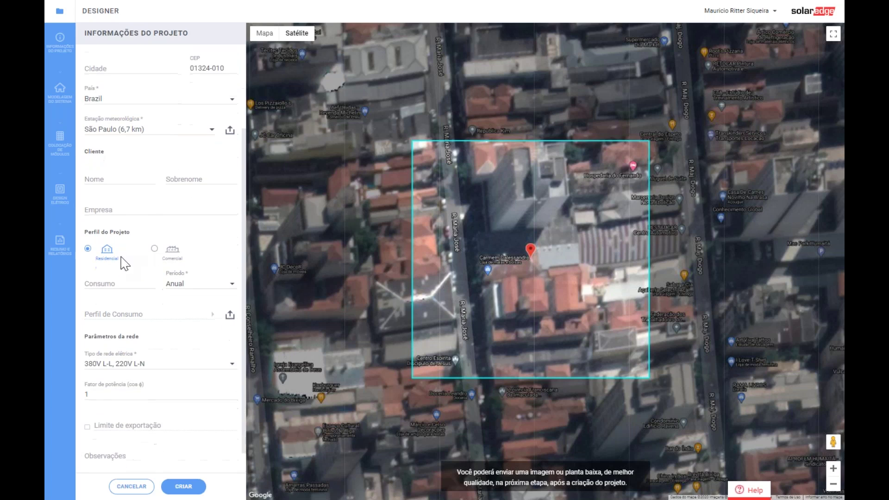
{"action": "scroll", "coordinate": [108, 254], "scroll_direction": "down", "scroll_amount": 1}
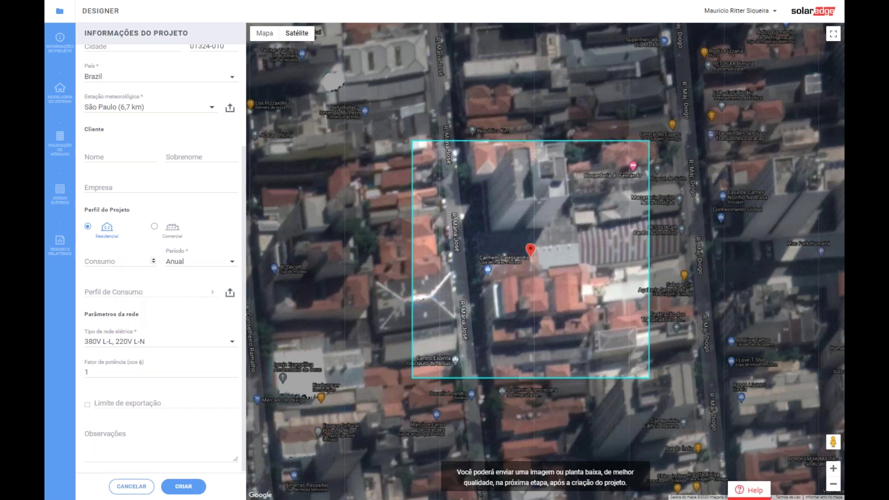
{"action": "left_click", "coordinate": [112, 260]}
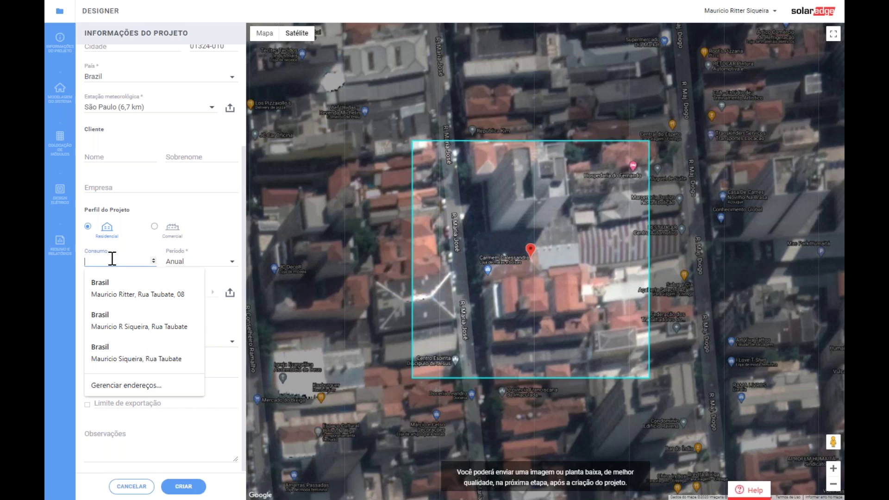
{"action": "type", "text": "300 kWh"}
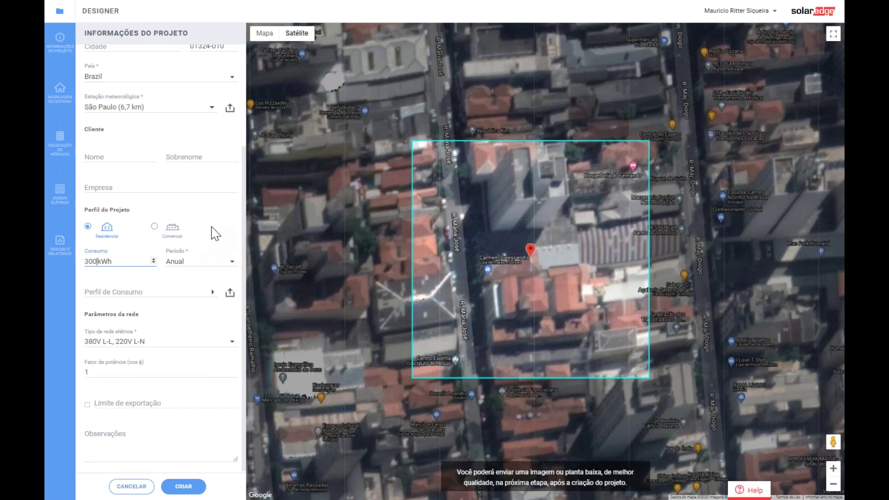
{"action": "left_click", "coordinate": [214, 236]}
- Open the Perfil de Consumo dialog and preview the family, small-household and retiree load curves
{"action": "left_click", "coordinate": [146, 293]}
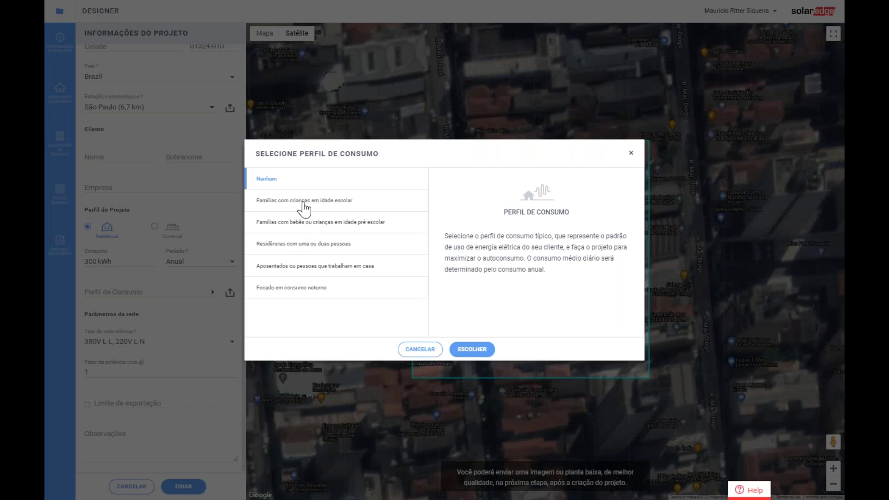
{"action": "left_click", "coordinate": [303, 202]}
{"action": "left_click", "coordinate": [304, 223]}
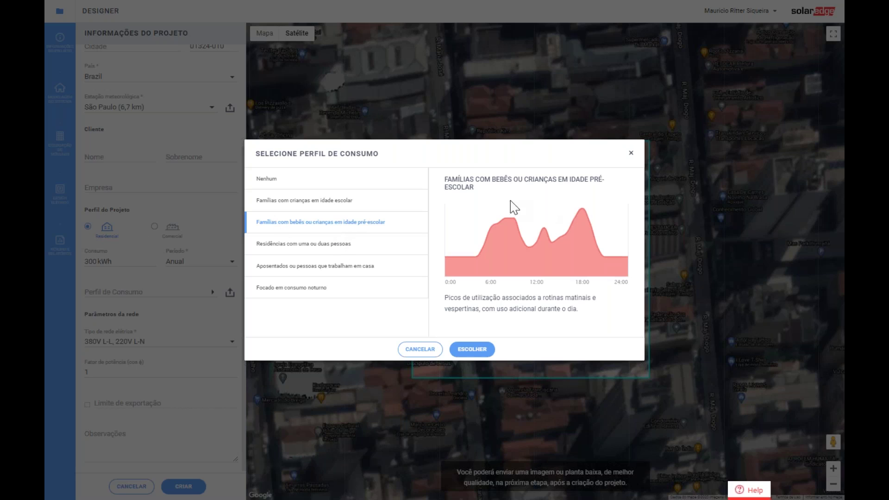
{"action": "left_click", "coordinate": [330, 245]}
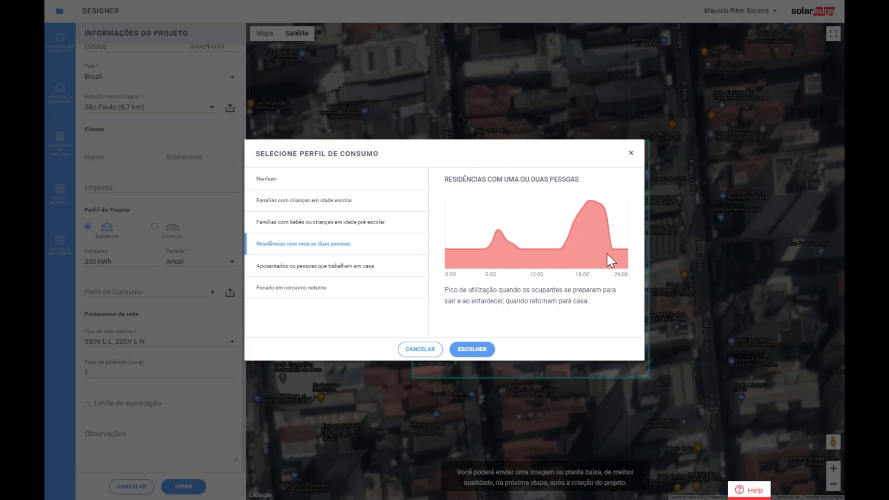
{"action": "left_click", "coordinate": [348, 267]}
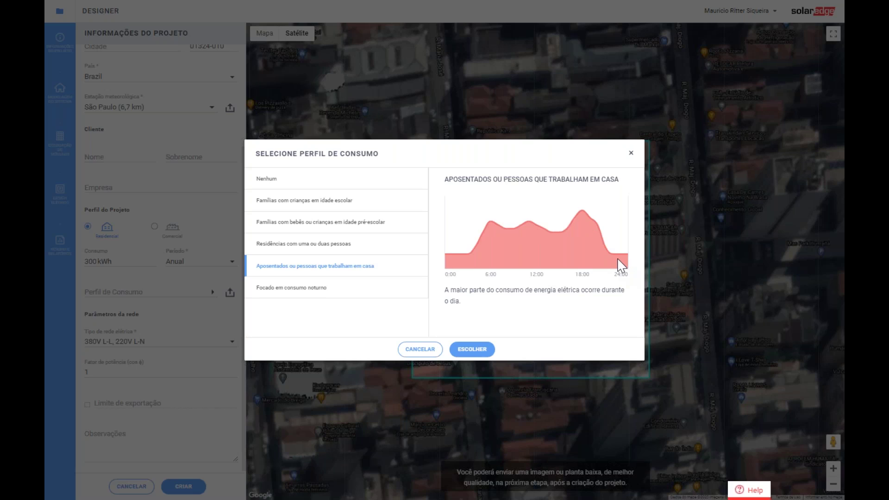
{"action": "left_click", "coordinate": [342, 224]}
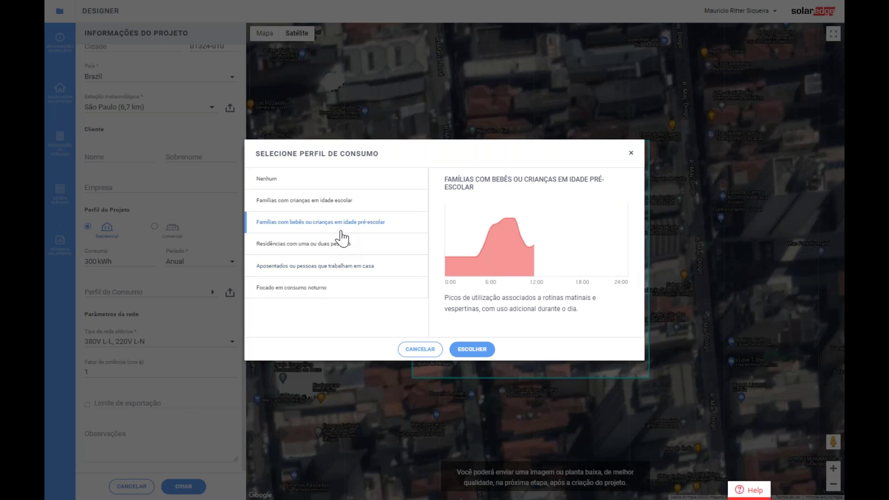
{"action": "left_click", "coordinate": [330, 203]}
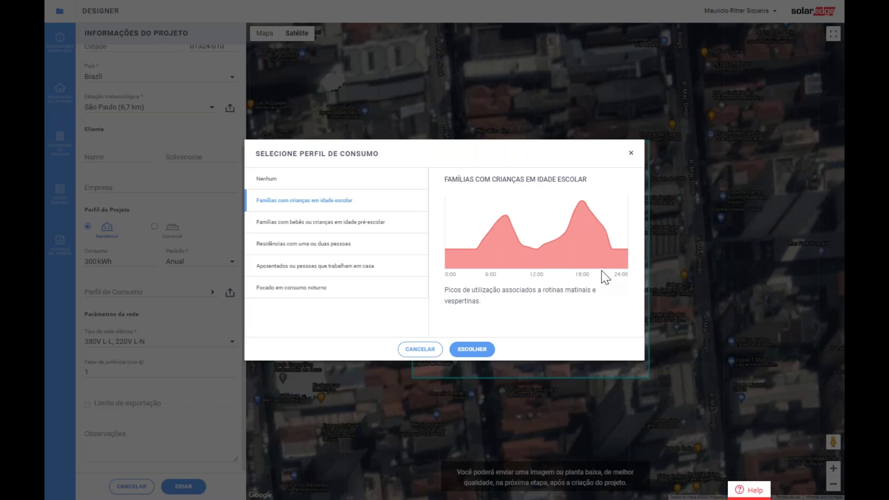
- Preview further profiles, including Residências com uma ou duas pessoas and Focado em consumo noturno
{"action": "left_click", "coordinate": [361, 226]}
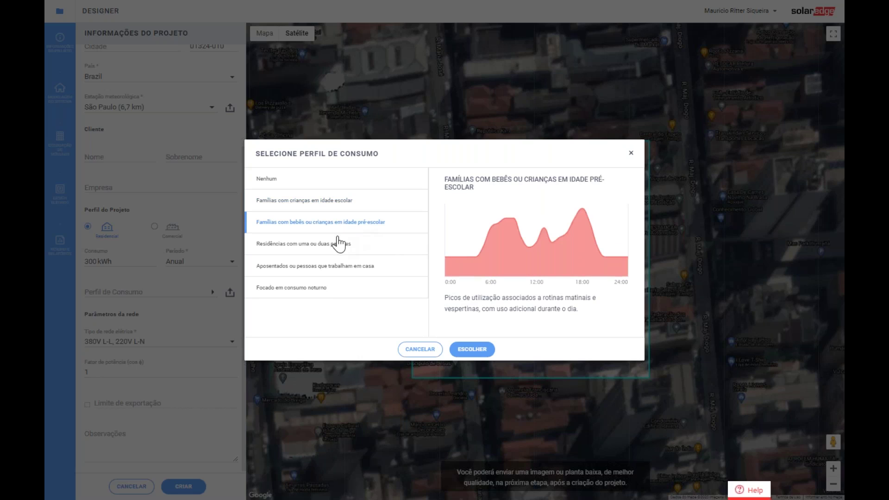
{"action": "left_click", "coordinate": [326, 249]}
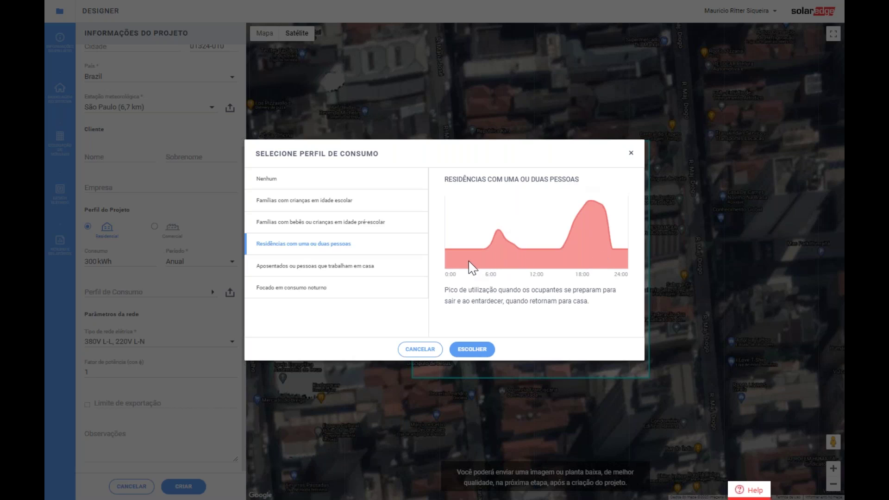
{"action": "left_click", "coordinate": [317, 293]}
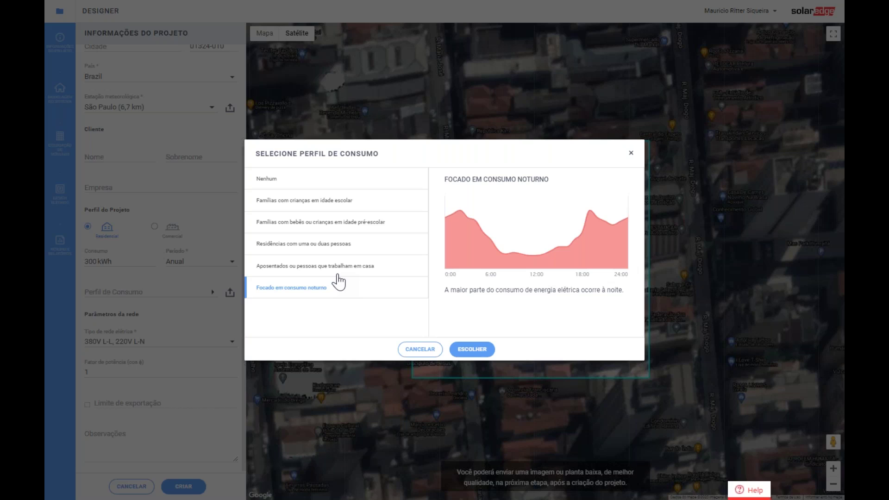
{"action": "left_click", "coordinate": [339, 209]}
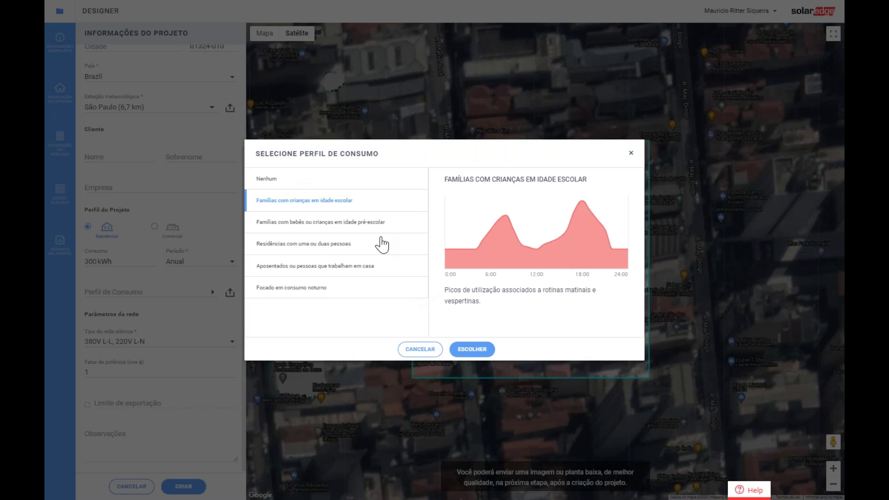
- Set the consumption profile back to Nenhum and confirm with Escolher
{"action": "left_click", "coordinate": [272, 181]}
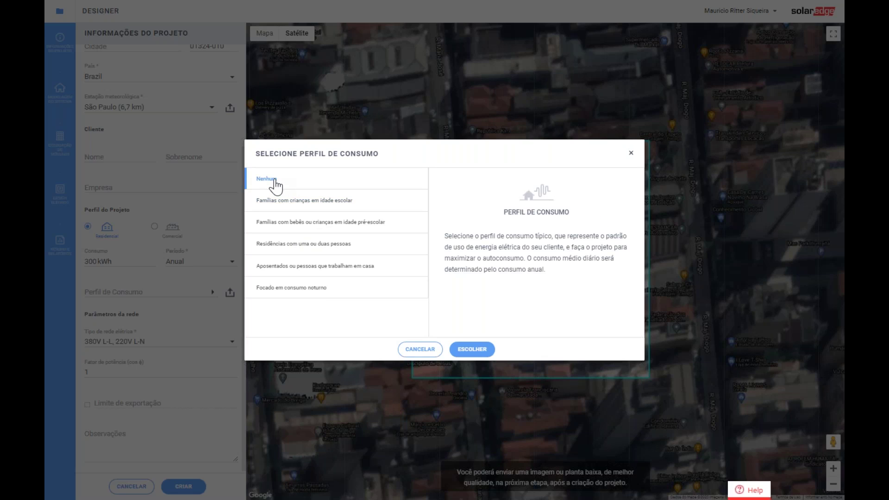
{"action": "left_click", "coordinate": [274, 204]}
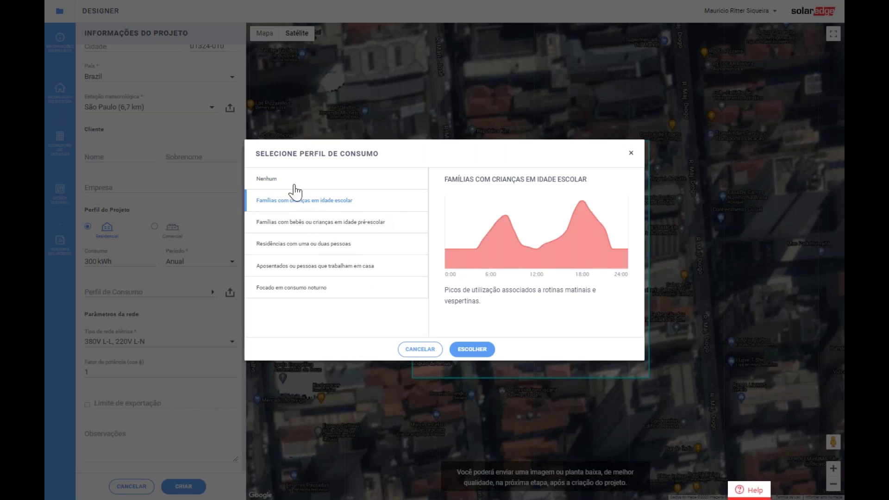
{"action": "left_click", "coordinate": [266, 180]}
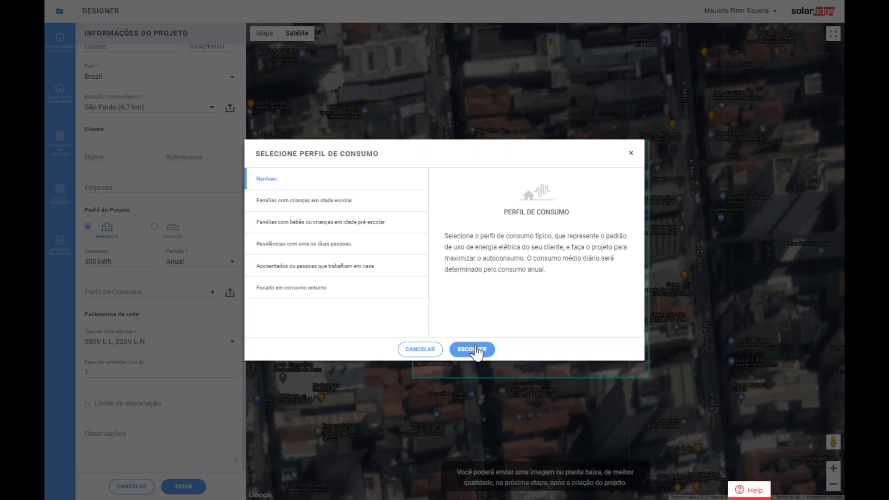
{"action": "left_click", "coordinate": [474, 350]}
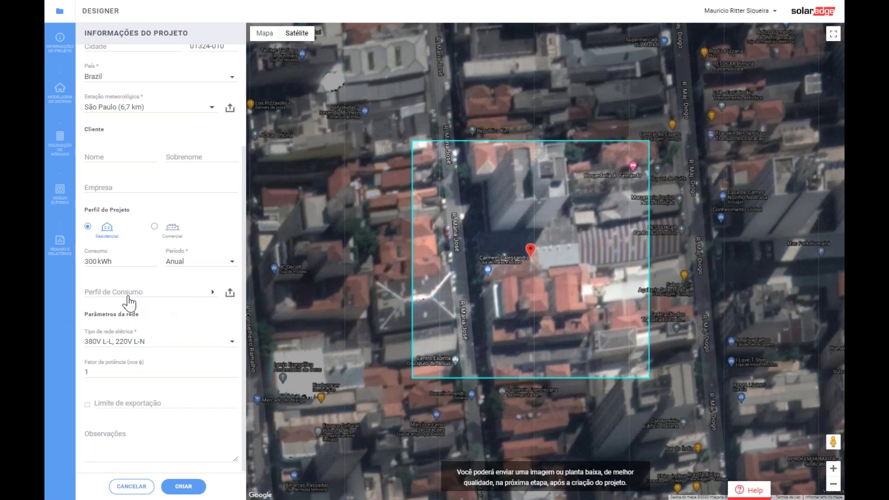
{"action": "left_click", "coordinate": [149, 342]}
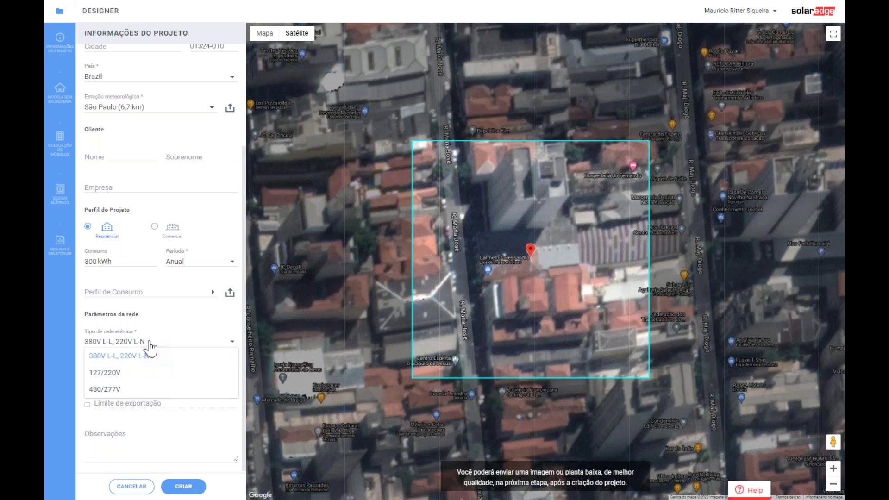
{"action": "left_click", "coordinate": [160, 324]}
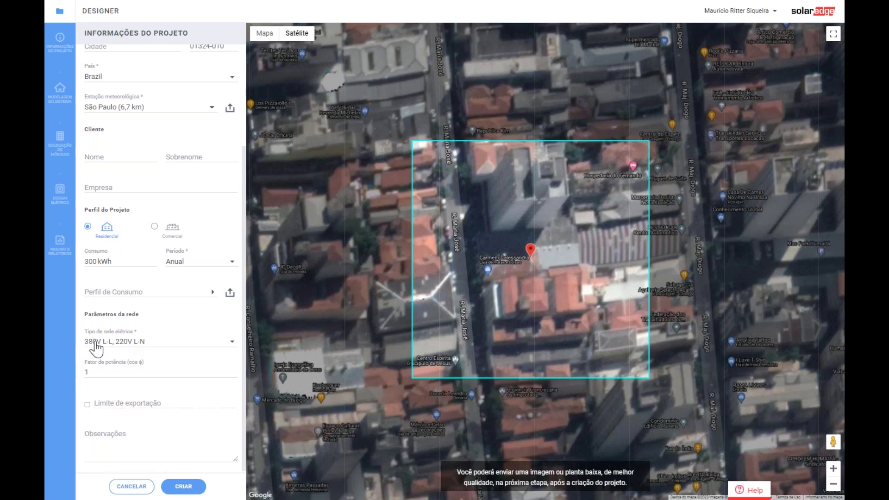
- Keep the 380V L-L, 220V L-N grid type and create the project
{"action": "left_click", "coordinate": [135, 346]}
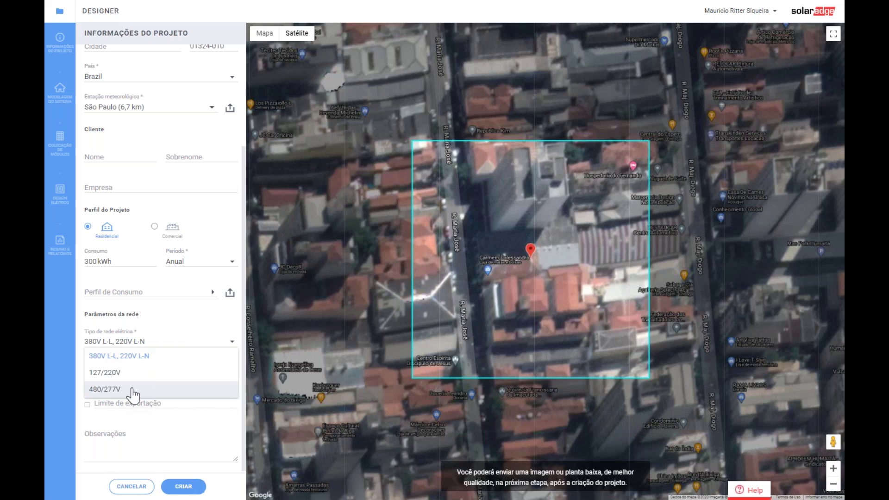
{"action": "left_click", "coordinate": [142, 356]}
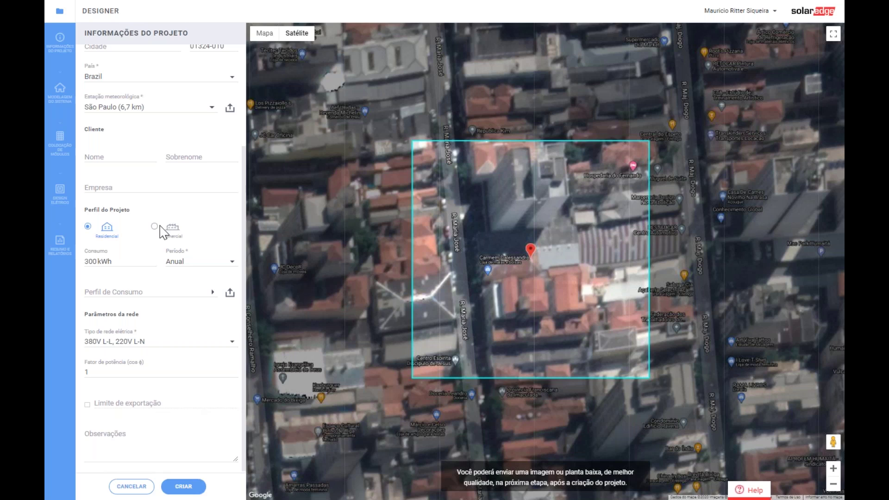
{"action": "scroll", "coordinate": [163, 236], "scroll_direction": "up", "scroll_amount": 3}
{"action": "scroll", "coordinate": [157, 260], "scroll_direction": "down", "scroll_amount": 3}
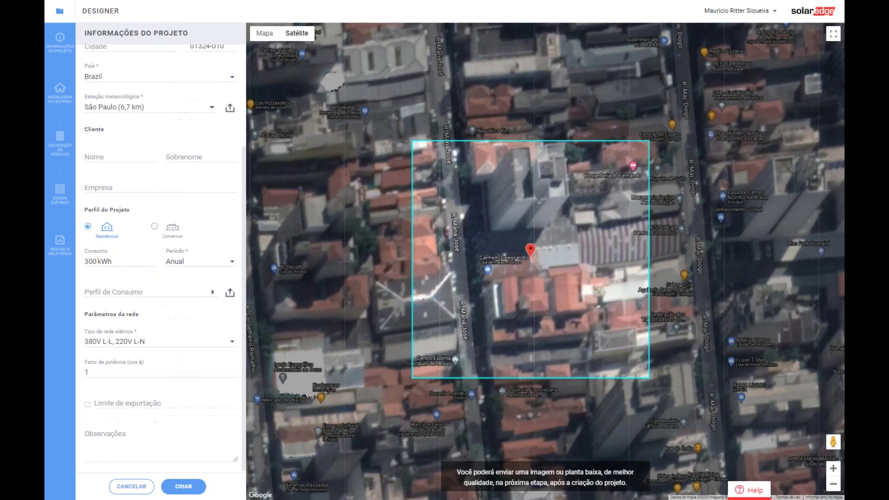
{"action": "left_click", "coordinate": [184, 487]}
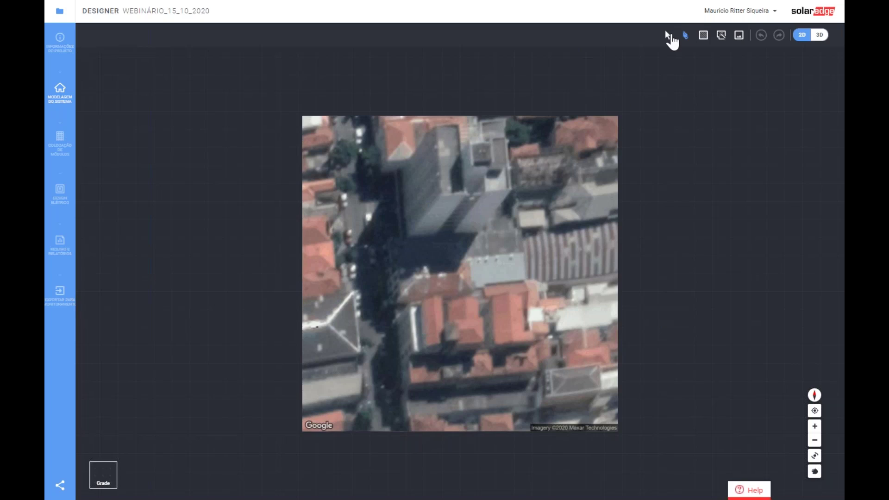
- Switch from the Select tool to the Desenhar tool for drawing roof edges
{"action": "left_click", "coordinate": [667, 36]}
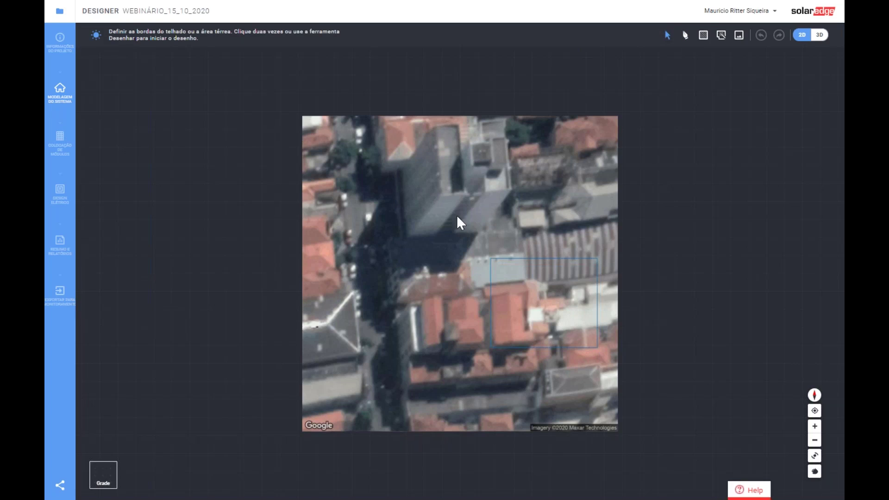
{"action": "left_click", "coordinate": [685, 35]}
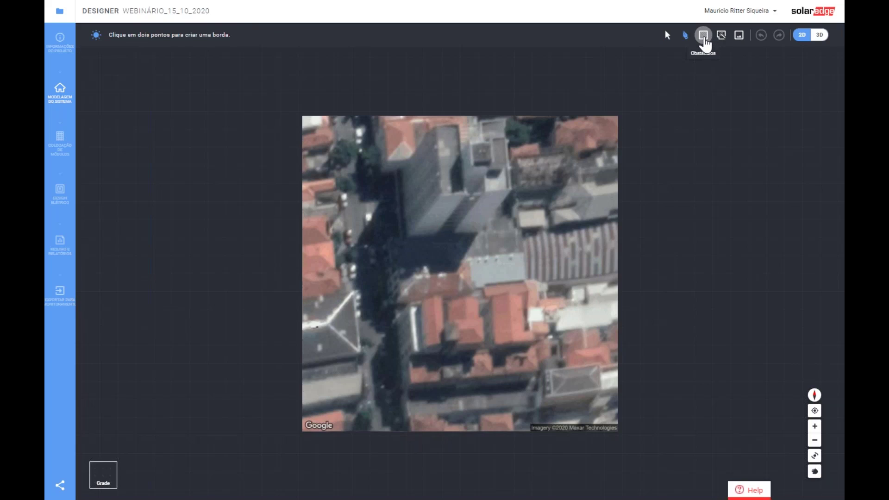
- Draw a 22,67 m × 18,97 m obstacle rectangle over the tall building near the image top
{"action": "left_click", "coordinate": [703, 36]}
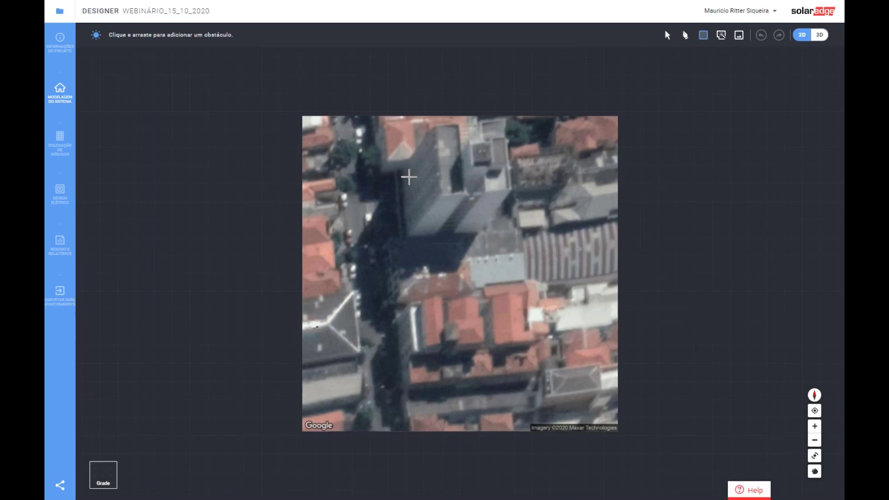
{"action": "left_click_drag", "start_coordinate": [401, 169], "coordinate": [482, 236]}
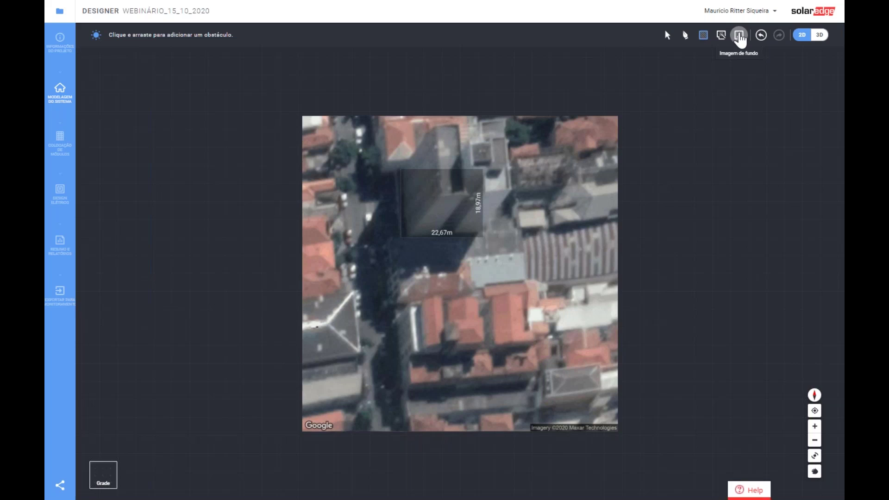
{"action": "left_click", "coordinate": [739, 37]}
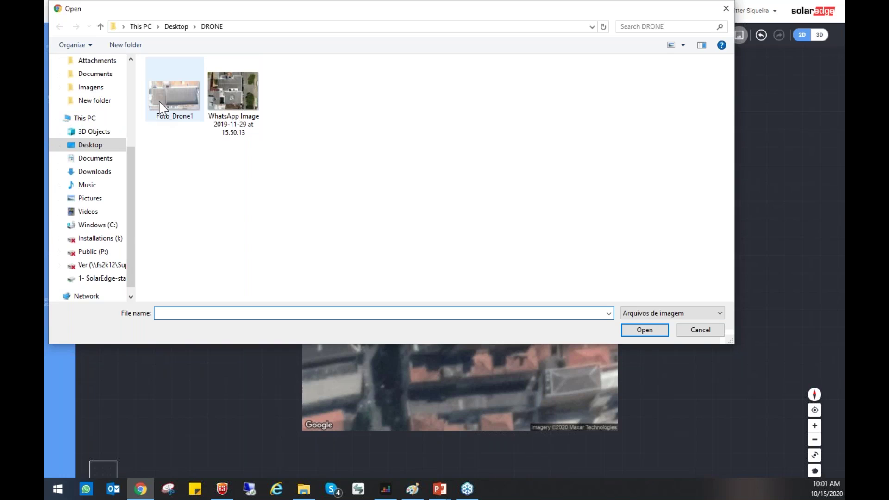
{"action": "left_click", "coordinate": [702, 333]}
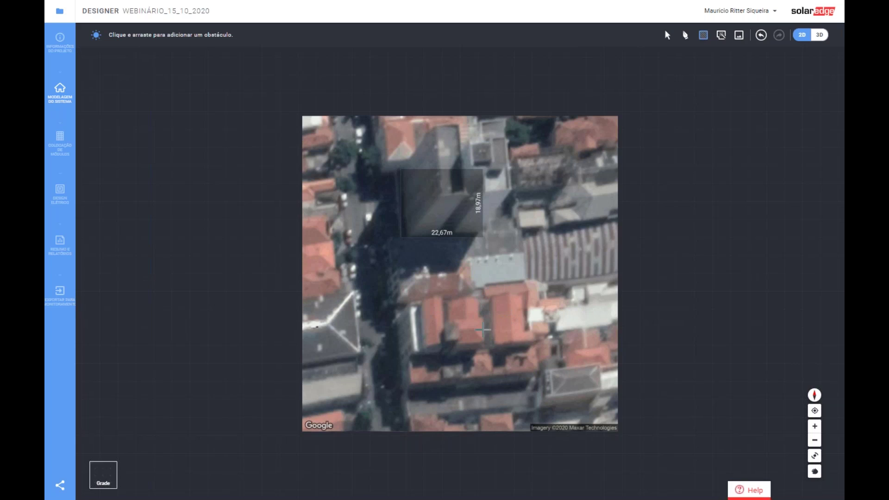
{"action": "scroll", "coordinate": [480, 341], "scroll_direction": "up", "scroll_amount": 1}
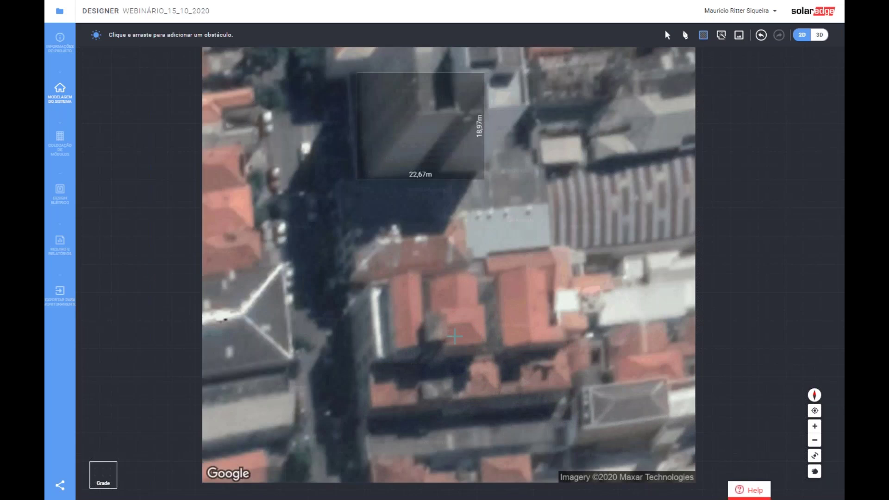
{"action": "scroll", "coordinate": [455, 337], "scroll_direction": "up", "scroll_amount": 1}
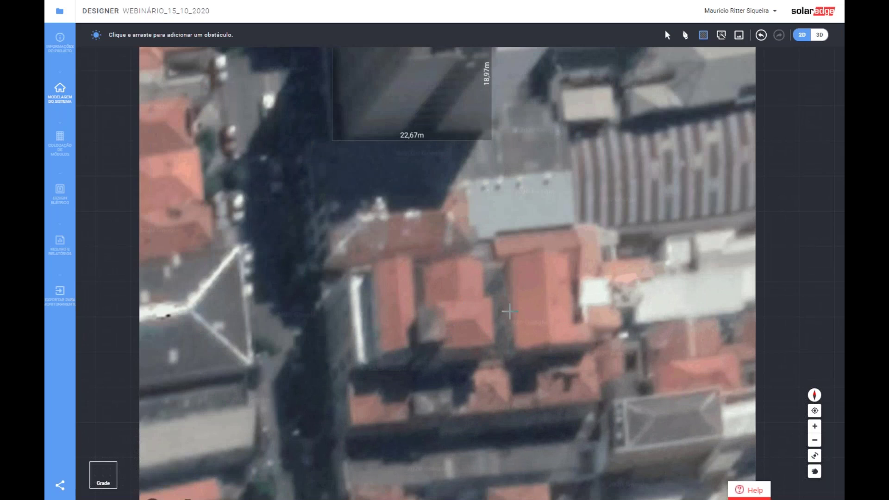
- Activate roof-edge drawing, then zoom in and rotate the view to line up the grey lower-right roof
{"action": "scroll", "coordinate": [509, 311], "scroll_direction": "down", "scroll_amount": 3}
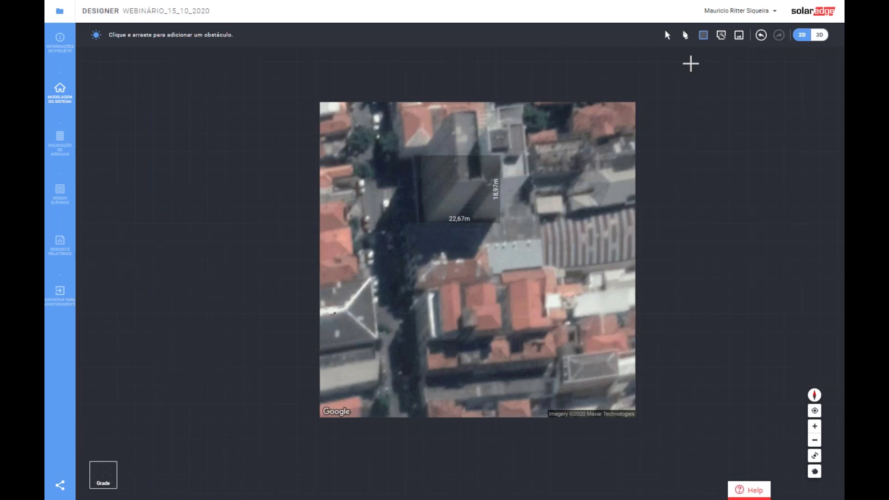
{"action": "left_click", "coordinate": [686, 36]}
{"action": "scroll", "coordinate": [610, 398], "scroll_direction": "up", "scroll_amount": 2}
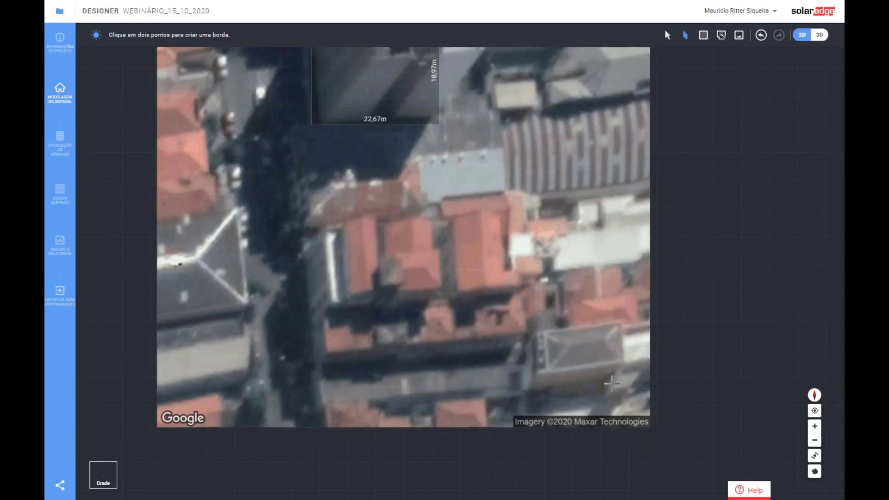
{"action": "scroll", "coordinate": [611, 383], "scroll_direction": "up", "scroll_amount": 2}
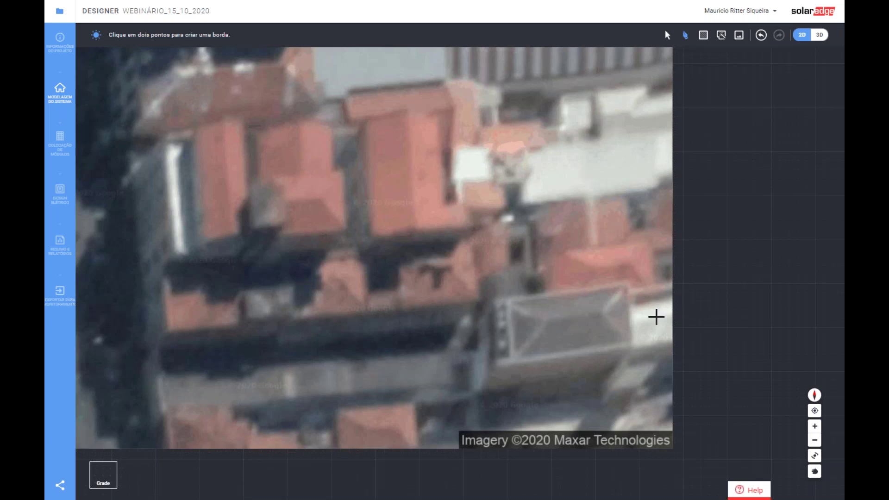
{"action": "right_click_drag", "start_coordinate": [657, 317], "coordinate": [653, 331]}
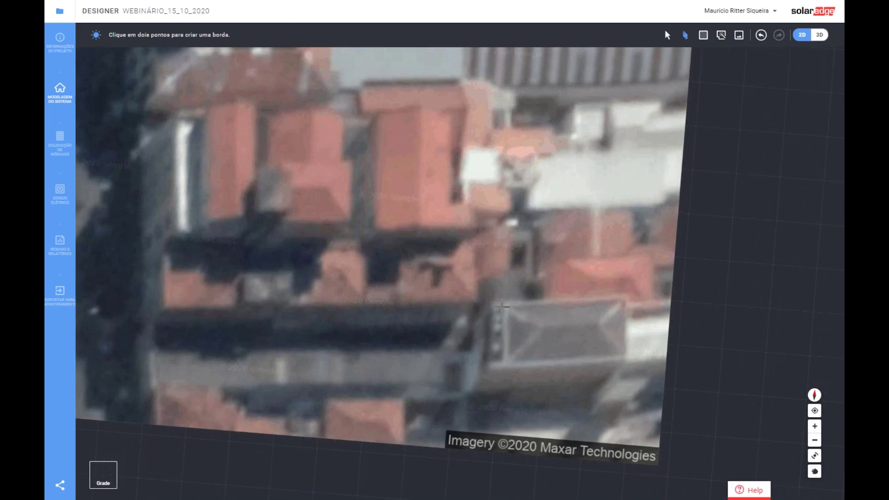
- Trace the grey lower-right roof as a closed 14,53 m × 7,33 m outline
{"action": "left_click", "coordinate": [501, 304]}
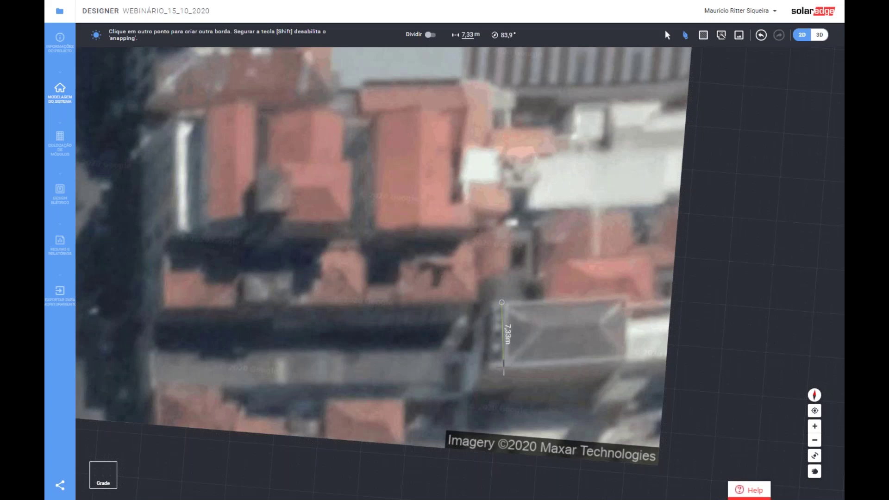
{"action": "left_click", "coordinate": [503, 367]}
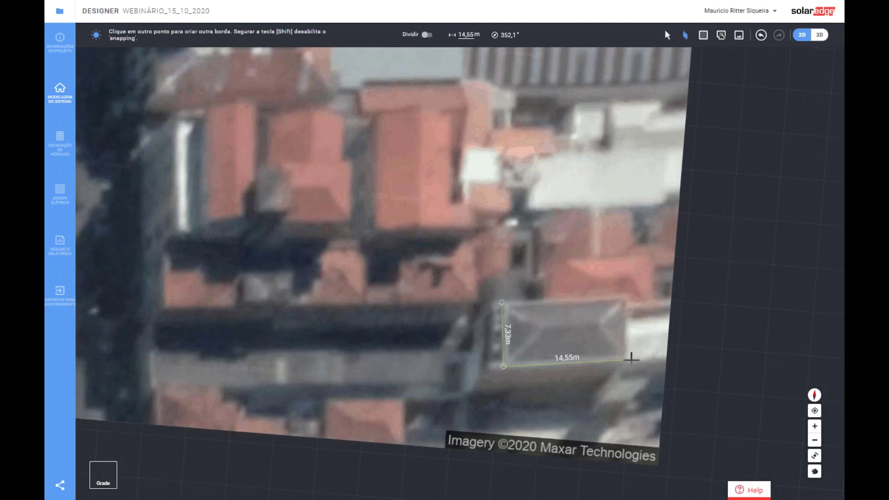
{"action": "left_click", "coordinate": [631, 359]}
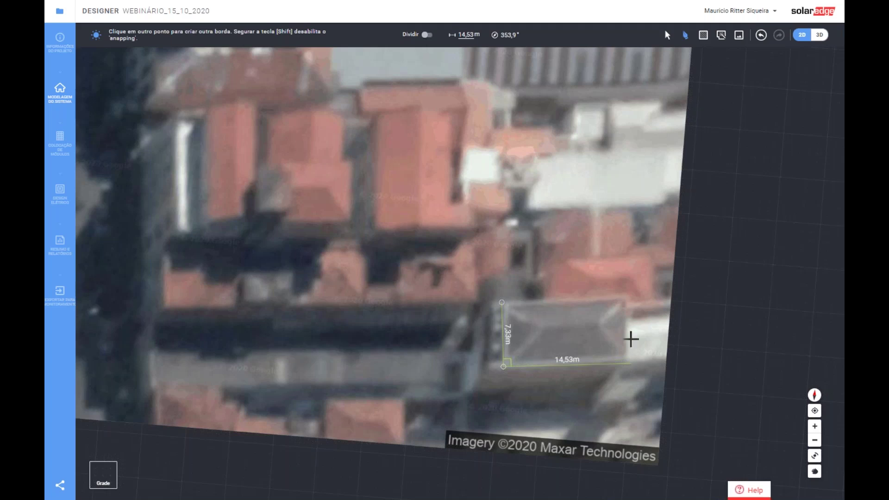
{"action": "left_click", "coordinate": [629, 299]}
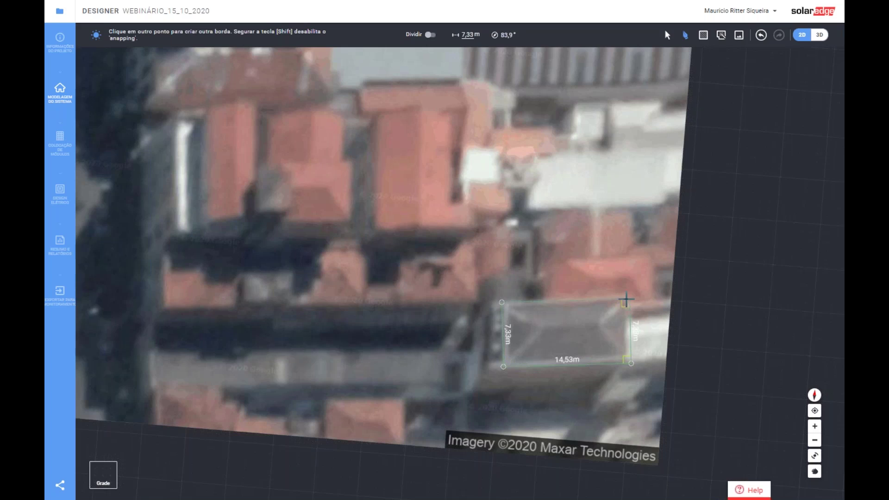
{"action": "left_click", "coordinate": [502, 303]}
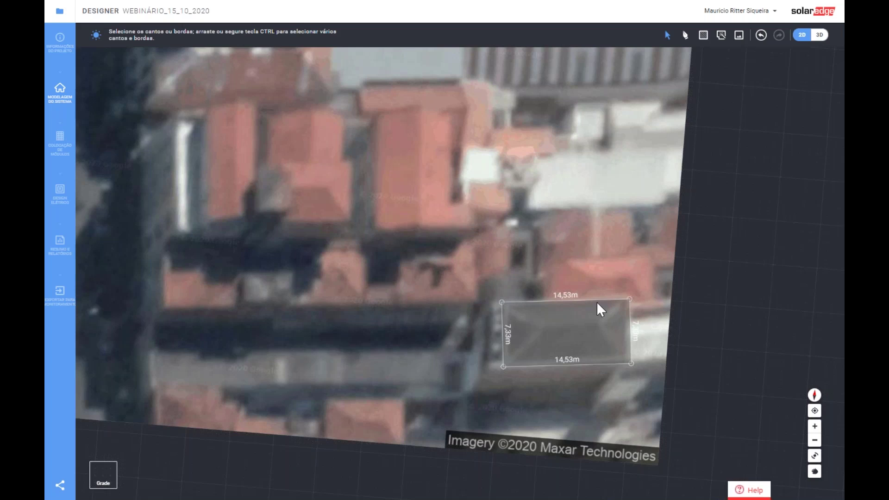
- Generate internal edges on the 14,53 m × 7,33 m roof: a 7,2 m ridge and four 5,18 m hips
{"action": "left_click", "coordinate": [569, 365]}
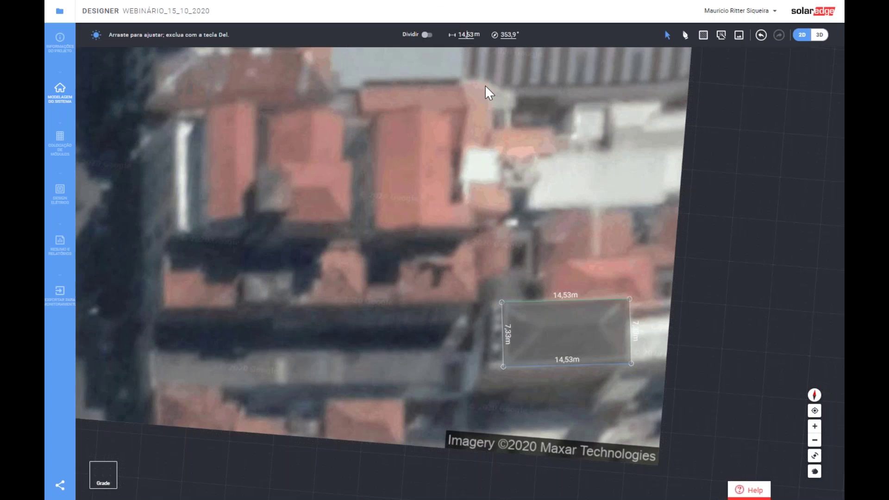
{"action": "left_click", "coordinate": [579, 355]}
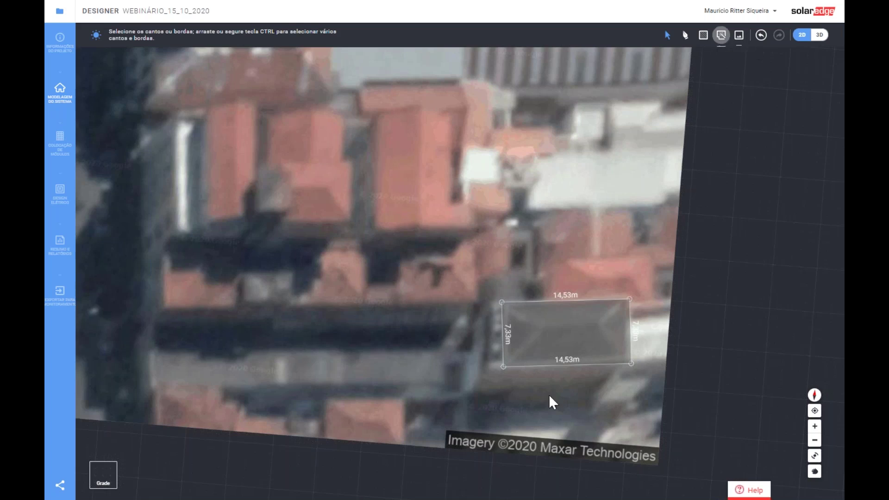
{"action": "left_click", "coordinate": [720, 36]}
{"action": "left_click", "coordinate": [562, 332]}
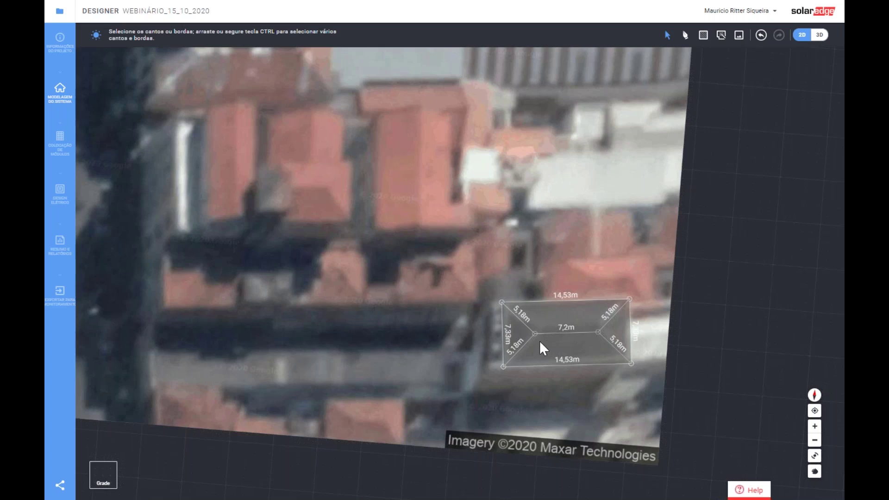
{"action": "left_click", "coordinate": [685, 34]}
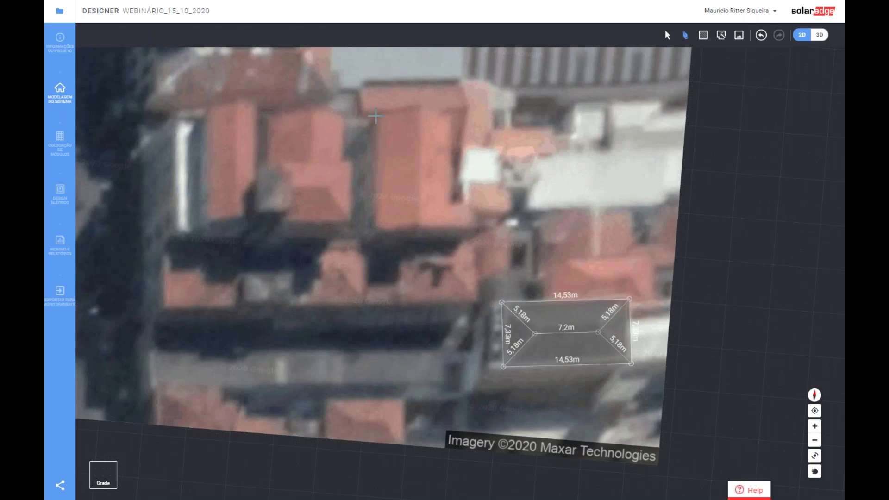
- Draw the roof's top edge, remove its stray middle point, and shorten it to 8,41 m
{"action": "left_click", "coordinate": [376, 116]}
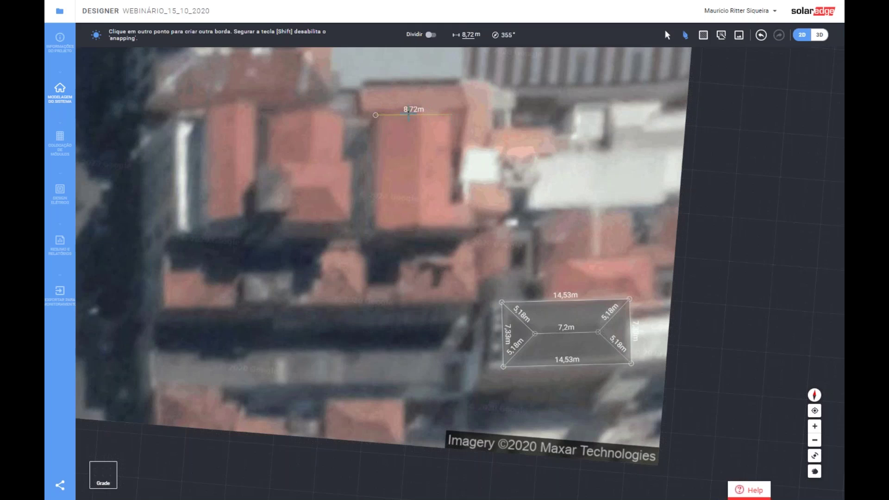
{"action": "left_click", "coordinate": [420, 103]}
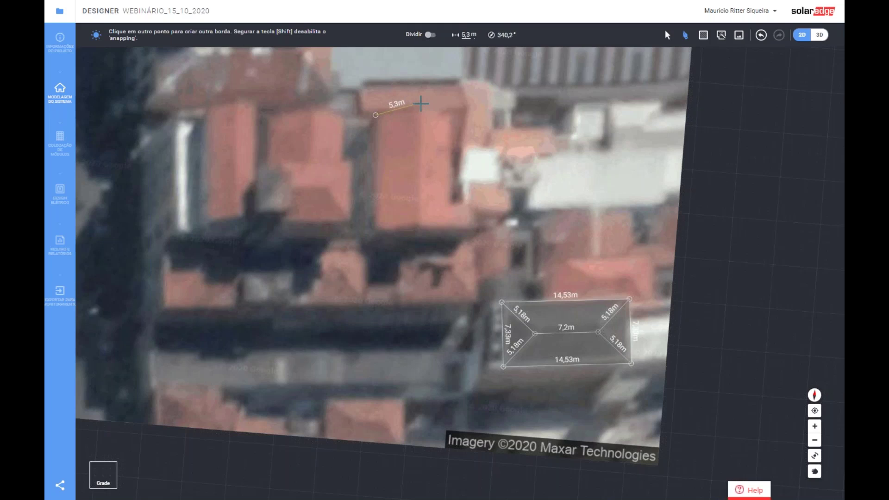
{"action": "left_click", "coordinate": [453, 115]}
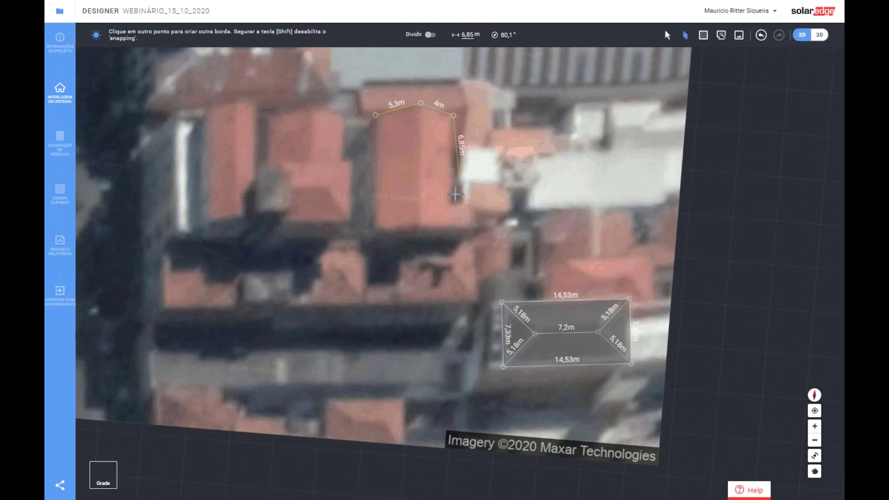
{"action": "key", "text": "Escape"}
{"action": "left_click", "coordinate": [430, 105]}
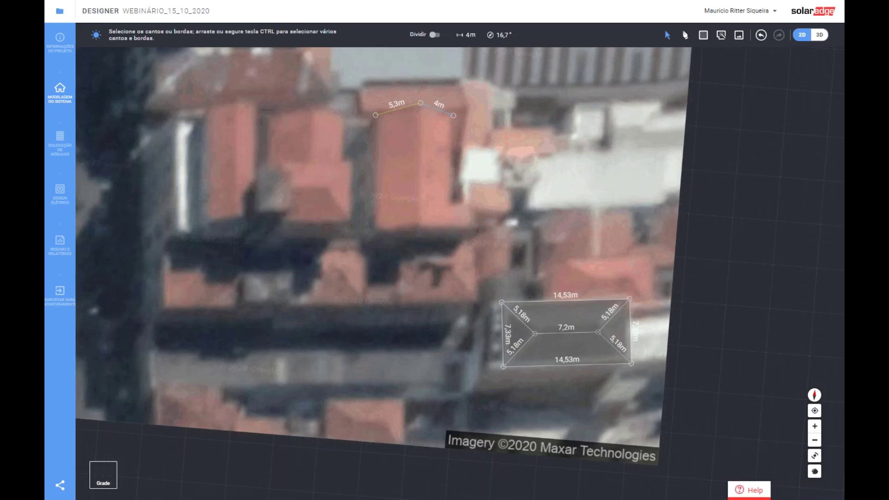
{"action": "left_click", "coordinate": [420, 104]}
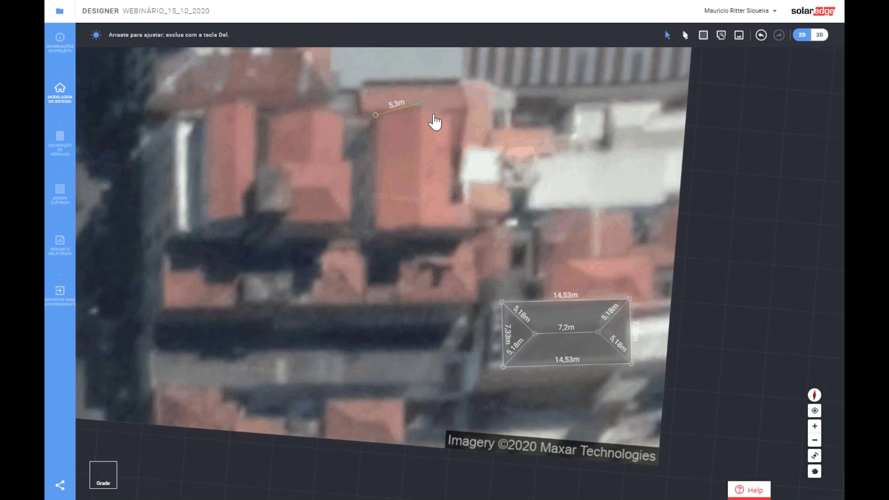
{"action": "key", "text": "Delete"}
{"action": "left_click_drag", "start_coordinate": [452, 118], "coordinate": [449, 112]}
- Complete the L-shaped outline with 10,55 m, 2,6 m, 11,02 m and 13,16 m edges
{"action": "left_click", "coordinate": [685, 35]}
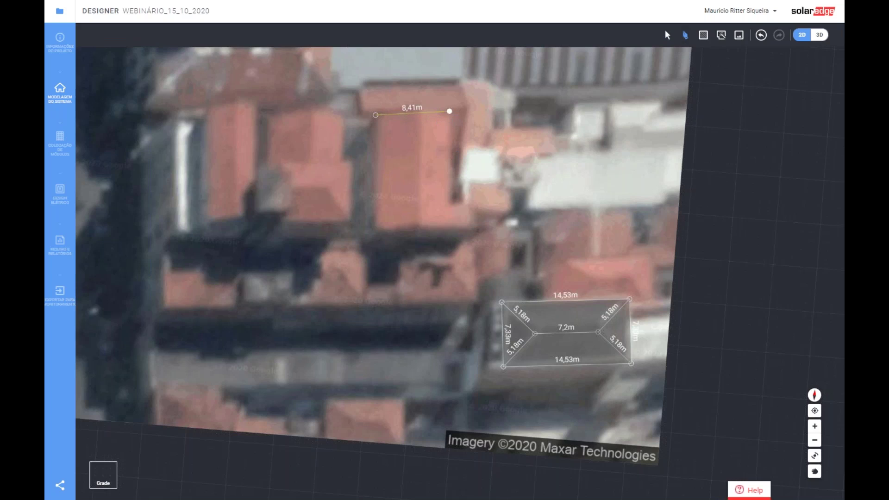
{"action": "left_click", "coordinate": [449, 111]}
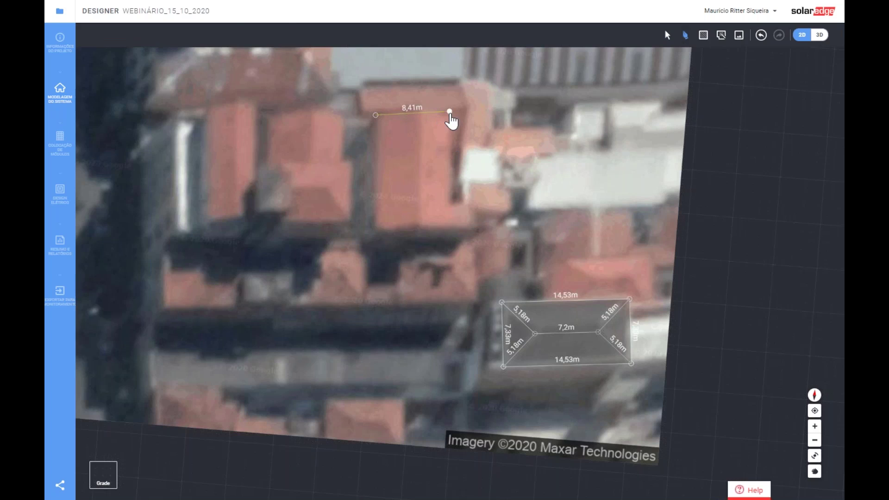
{"action": "left_click", "coordinate": [453, 204]}
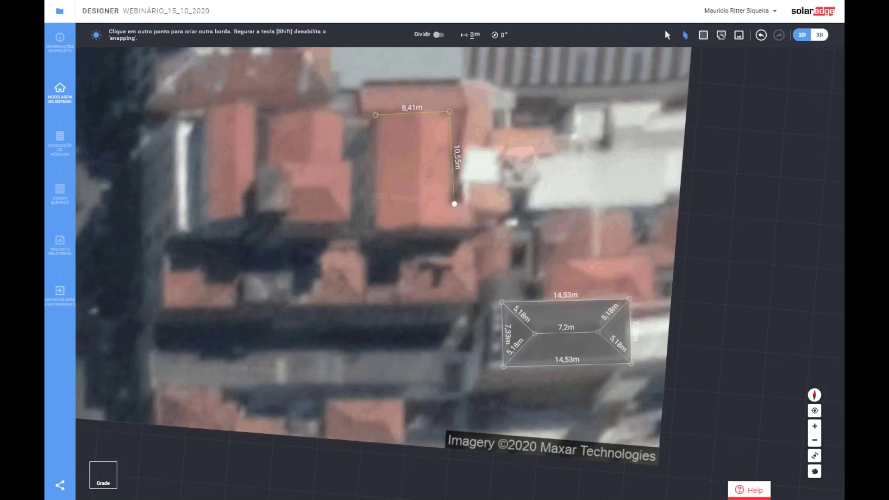
{"action": "left_click", "coordinate": [472, 202]}
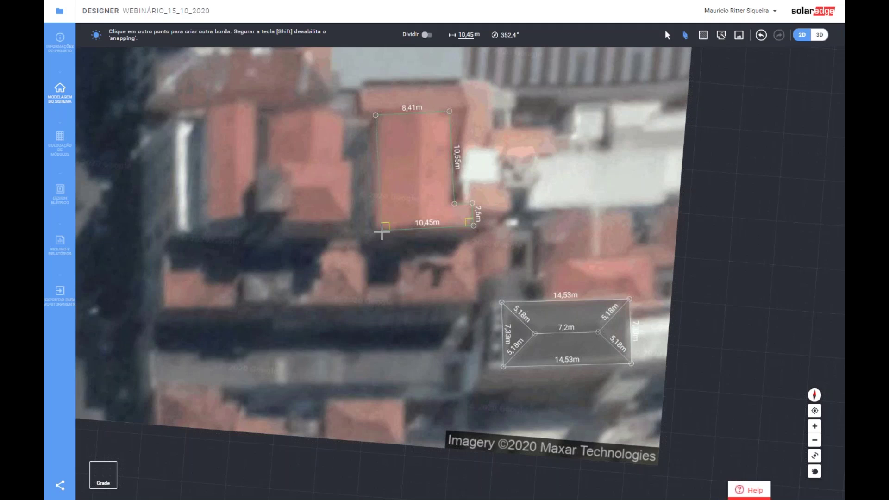
{"action": "left_click", "coordinate": [382, 232]}
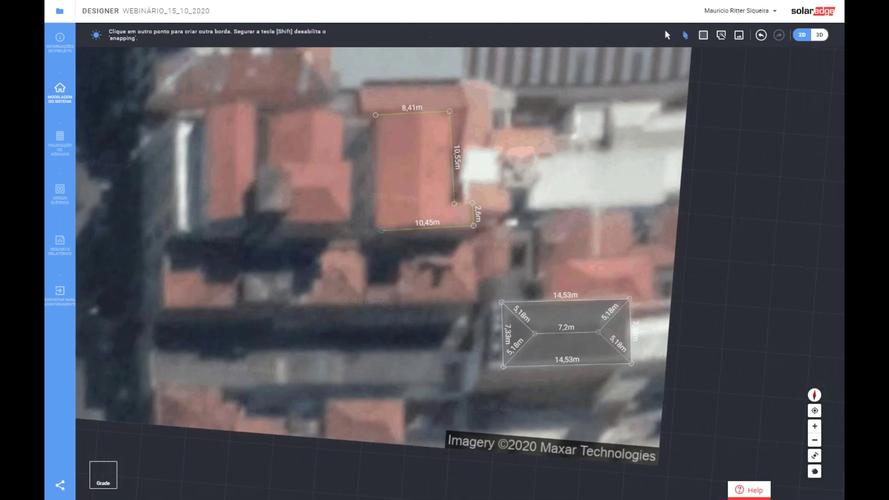
{"action": "left_click", "coordinate": [375, 115]}
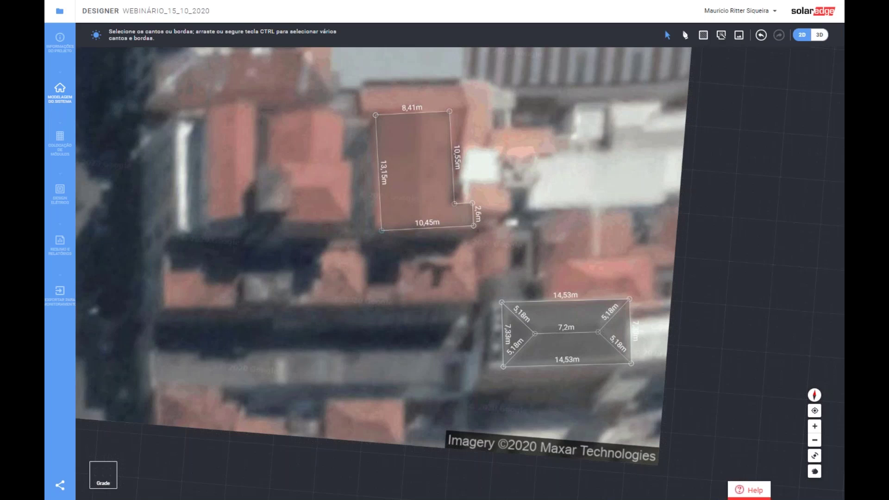
{"action": "left_click_drag", "start_coordinate": [381, 231], "coordinate": [376, 232]}
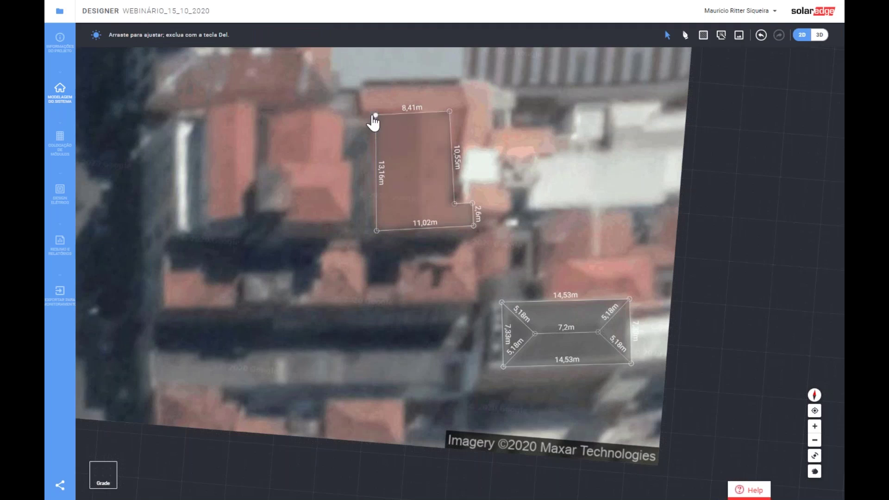
- Nudge the top-left corner out and split the L-shaped roof with a 13,15 m line into two faces
{"action": "left_click_drag", "start_coordinate": [371, 116], "coordinate": [370, 116]}
{"action": "left_click", "coordinate": [372, 117]}
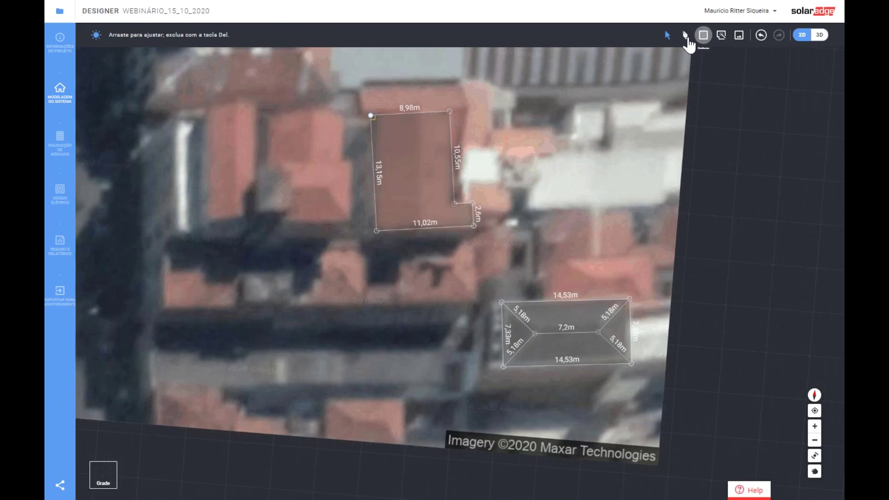
{"action": "left_click", "coordinate": [686, 35]}
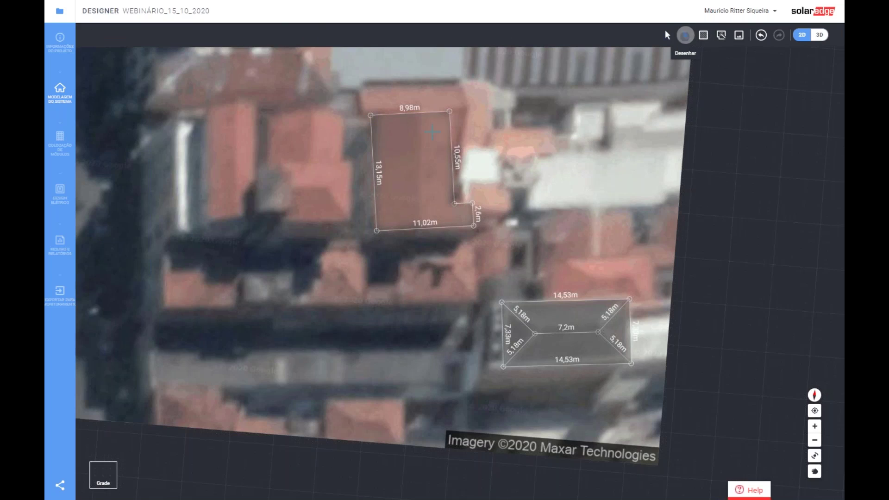
{"action": "left_click", "coordinate": [418, 112]}
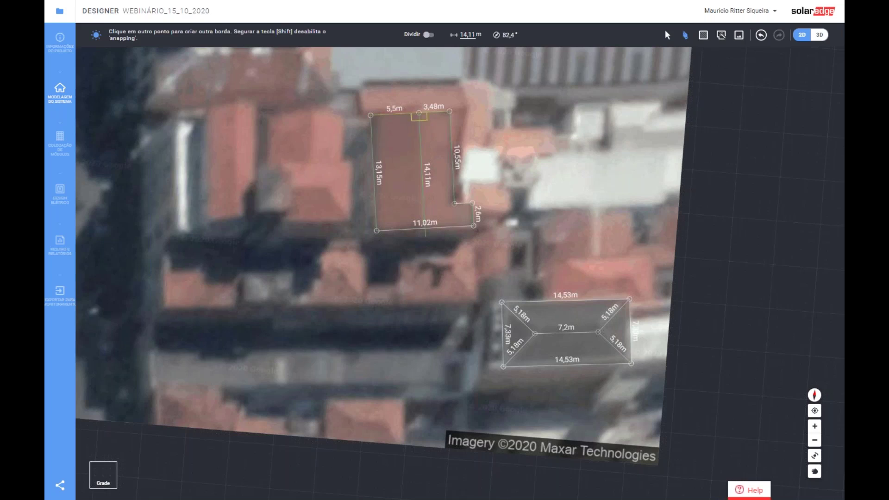
{"action": "left_click", "coordinate": [426, 226]}
{"action": "left_click", "coordinate": [425, 228]}
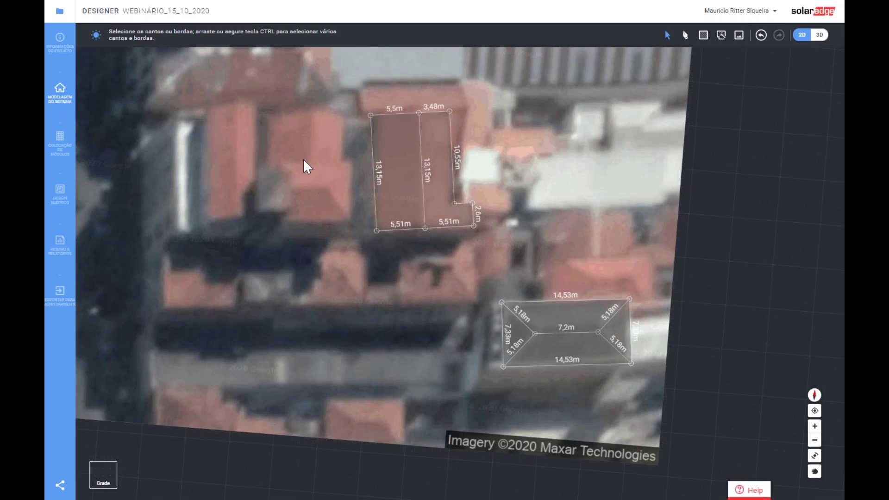
{"action": "left_click", "coordinate": [685, 34]}
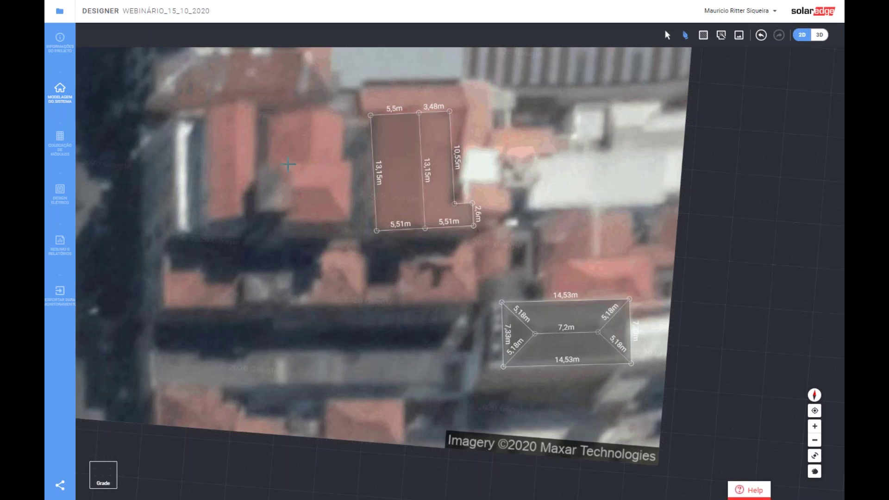
- Outline the western building's roof as a closed 8,21 m × 7,07 m rectangle
{"action": "left_click", "coordinate": [280, 162]}
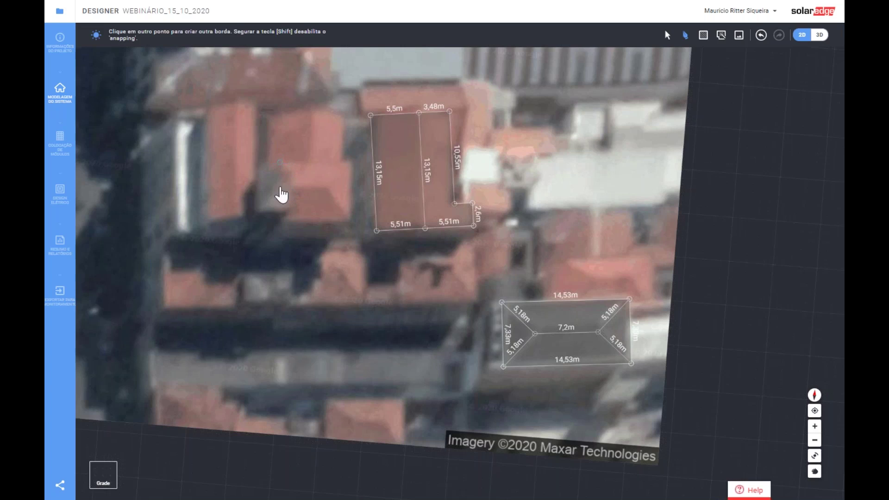
{"action": "left_click", "coordinate": [280, 225]}
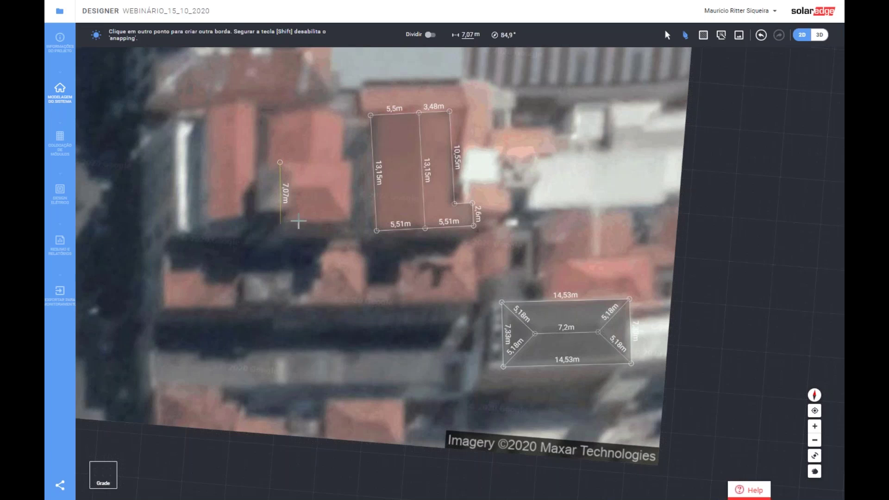
{"action": "left_click", "coordinate": [353, 224]}
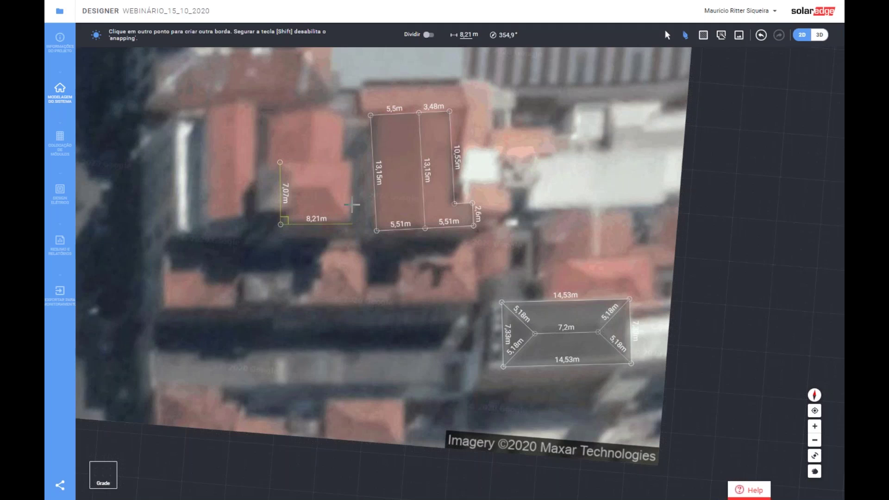
{"action": "left_click", "coordinate": [352, 161]}
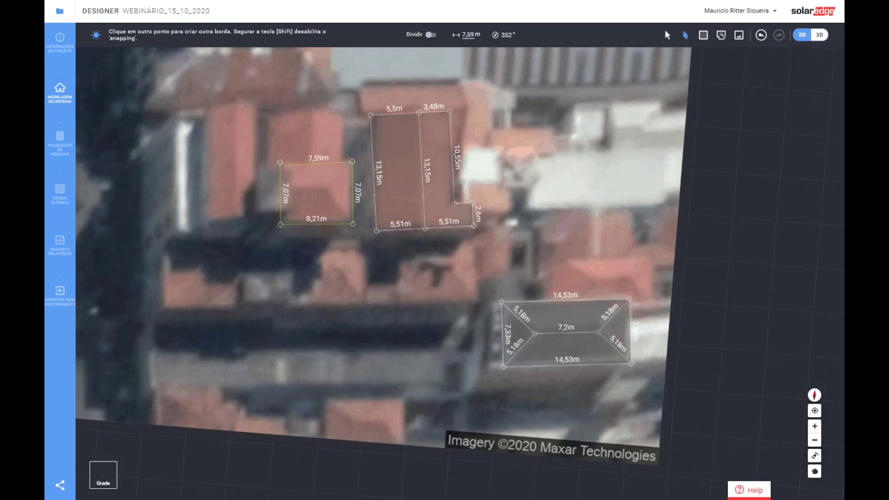
{"action": "left_click", "coordinate": [280, 163]}
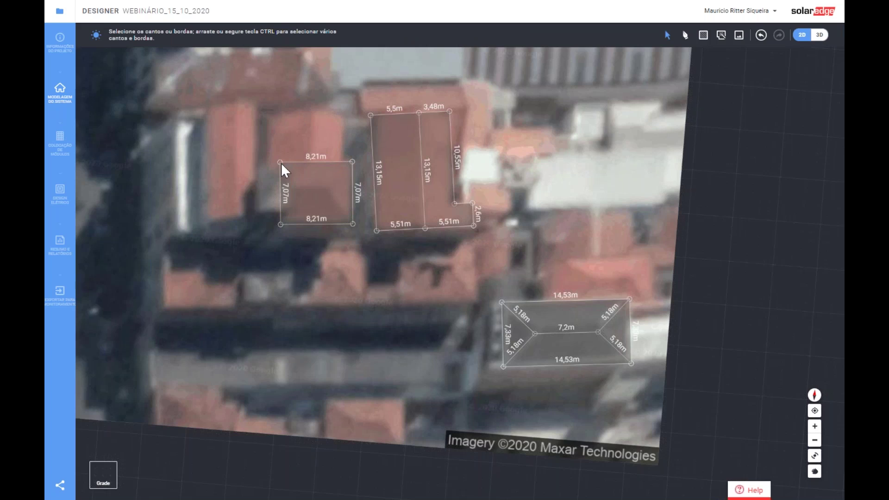
{"action": "left_click", "coordinate": [331, 162]}
{"action": "left_click", "coordinate": [300, 112]}
{"action": "left_click", "coordinate": [686, 36]}
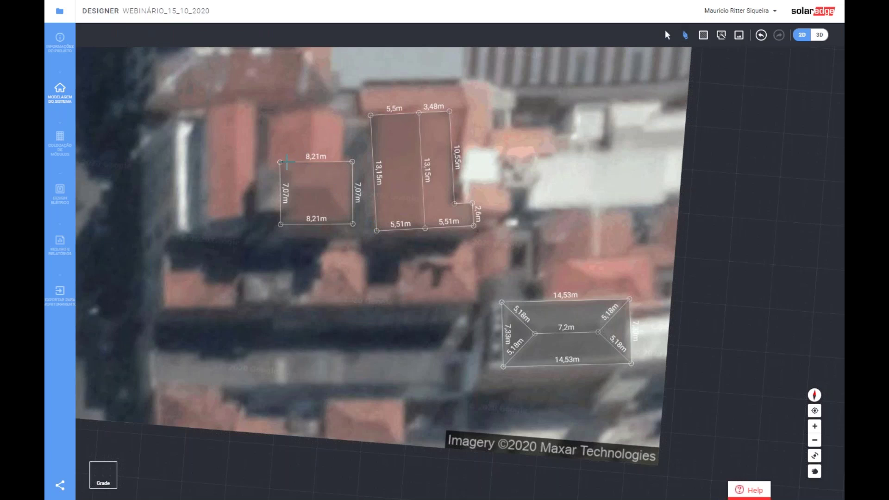
- Draw an 8,44 m × 5,21 m roof face directly above the 8,21 m rectangle
{"action": "scroll", "coordinate": [286, 162], "scroll_direction": "up", "scroll_amount": 1}
{"action": "scroll", "coordinate": [281, 92], "scroll_direction": "up", "scroll_amount": 1}
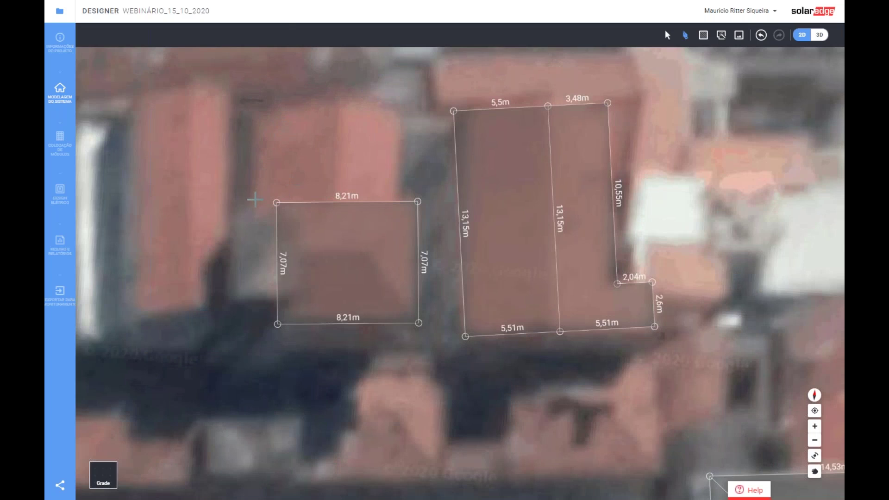
{"action": "left_click", "coordinate": [254, 200]}
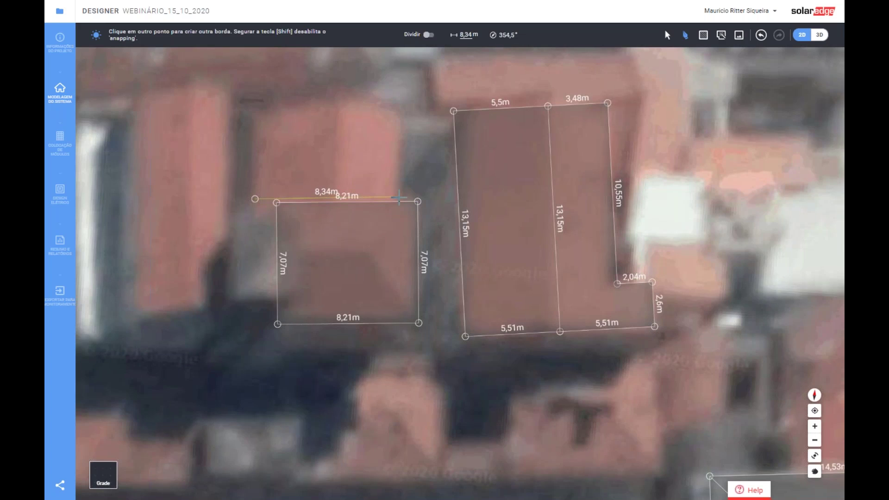
{"action": "left_click", "coordinate": [399, 196]}
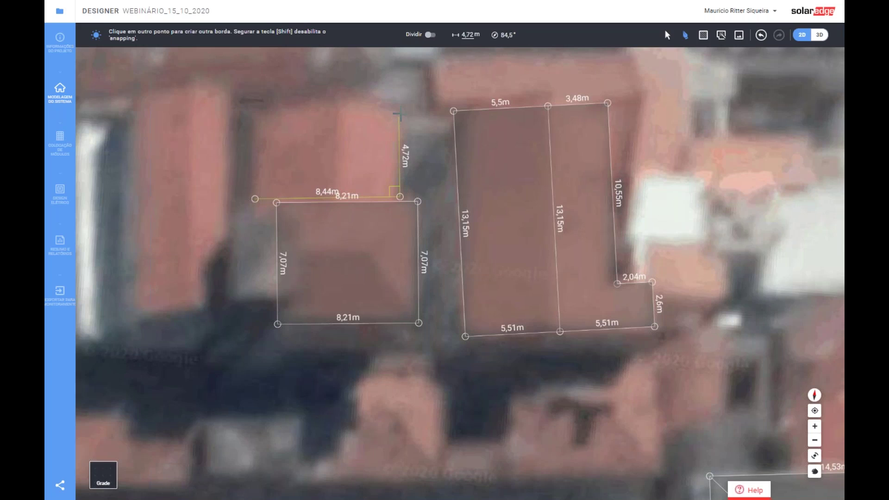
{"action": "left_click", "coordinate": [398, 107]}
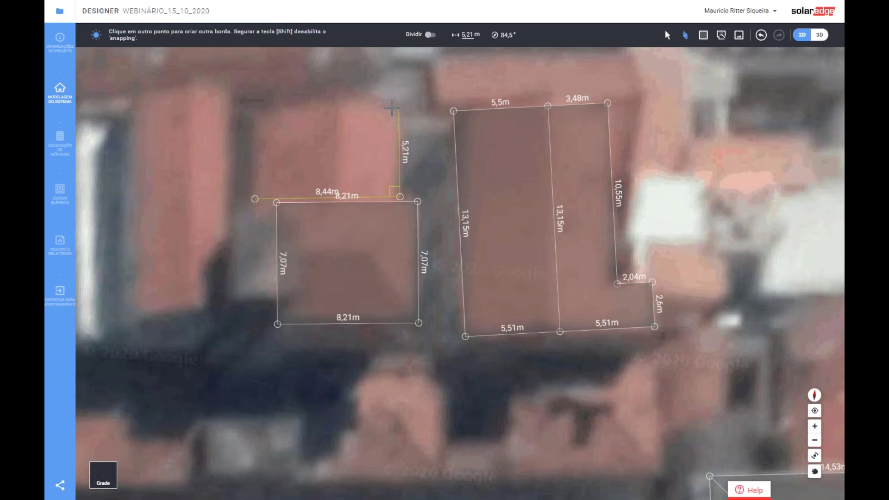
{"action": "left_click", "coordinate": [254, 110]}
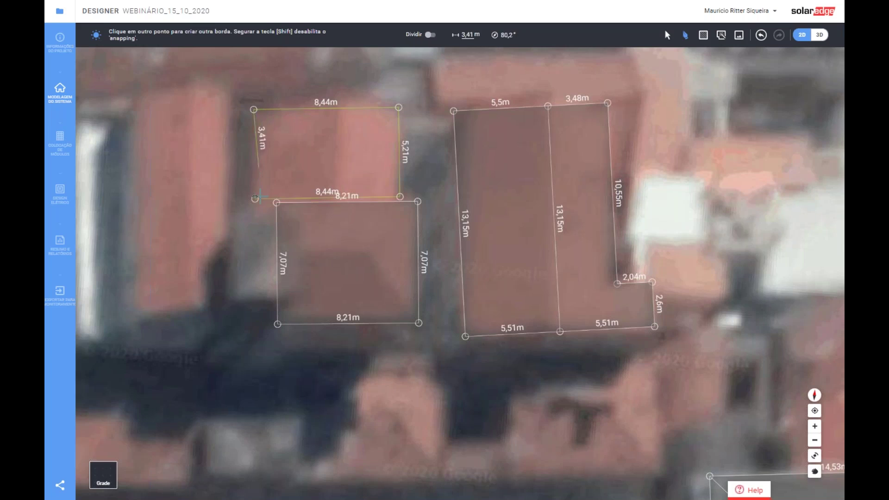
{"action": "left_click", "coordinate": [255, 199]}
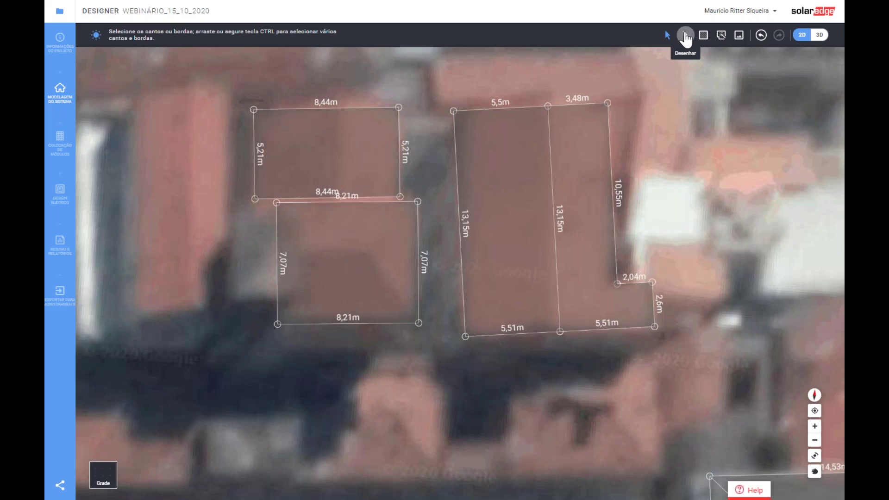
- Divide the upper 8,44 m face into two faces with a vertical line
{"action": "left_click", "coordinate": [685, 36]}
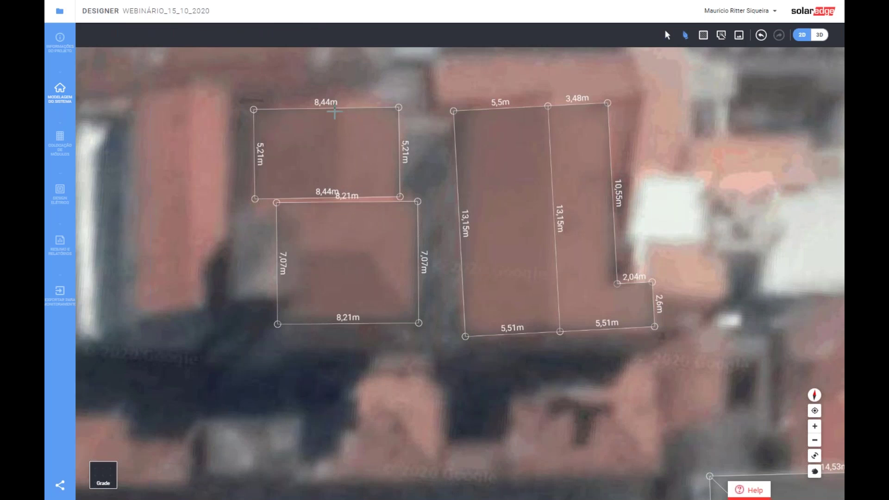
{"action": "left_click", "coordinate": [332, 109]}
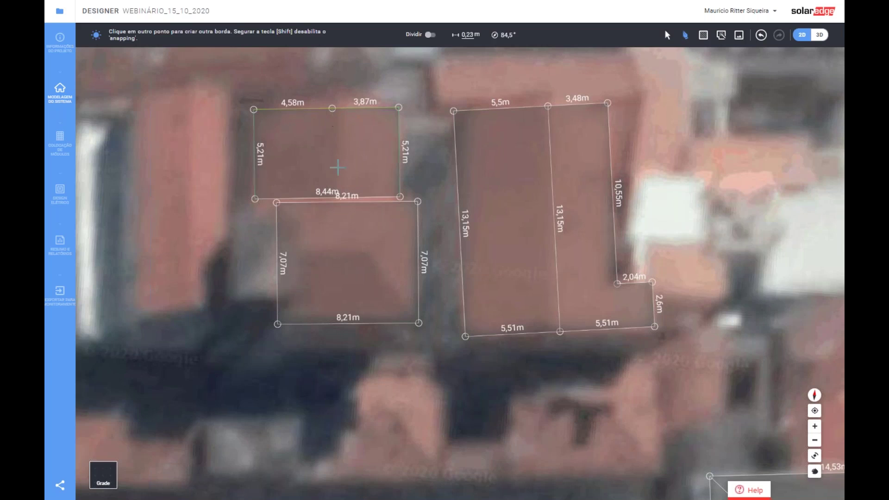
{"action": "left_click", "coordinate": [333, 198]}
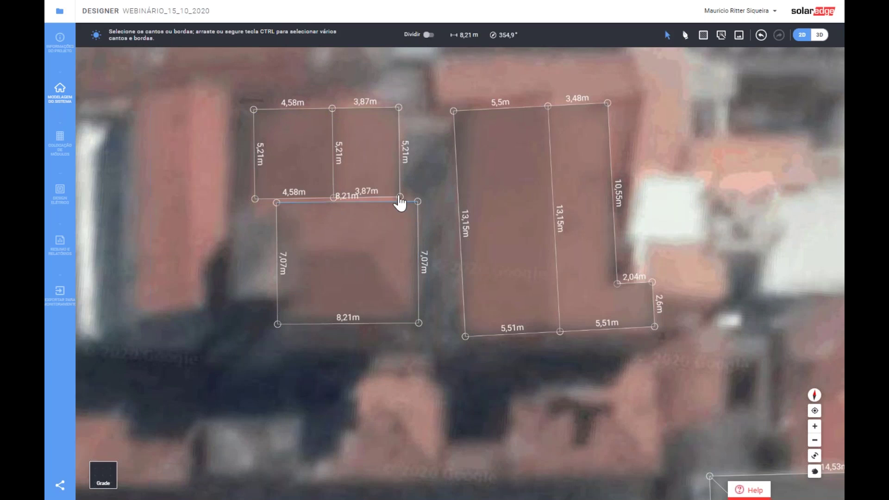
- Snap the 3,87 m edge onto the 8,21 m edge and square the left corner, making faces 5,4 m deep
{"action": "scroll", "coordinate": [399, 200], "scroll_direction": "up", "scroll_amount": 3}
{"action": "scroll", "coordinate": [403, 200], "scroll_direction": "up", "scroll_amount": 2}
{"action": "mouse_move", "coordinate": [404, 198]}
{"action": "left_mouse_down"}
{"action": "mouse_move", "coordinate": [403, 213]}
{"action": "mouse_move", "coordinate": [412, 211]}
{"action": "left_mouse_up"}
{"action": "scroll", "coordinate": [454, 206], "scroll_direction": "down", "scroll_amount": 2}
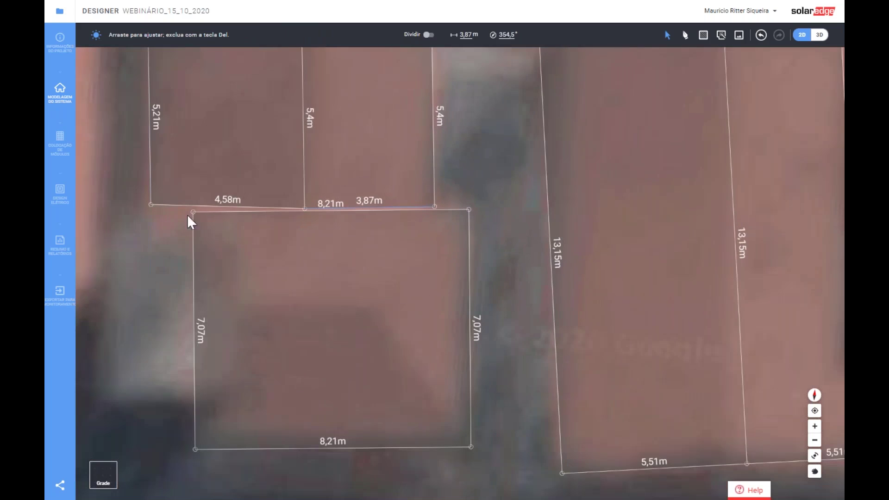
{"action": "scroll", "coordinate": [148, 208], "scroll_direction": "up", "scroll_amount": 1}
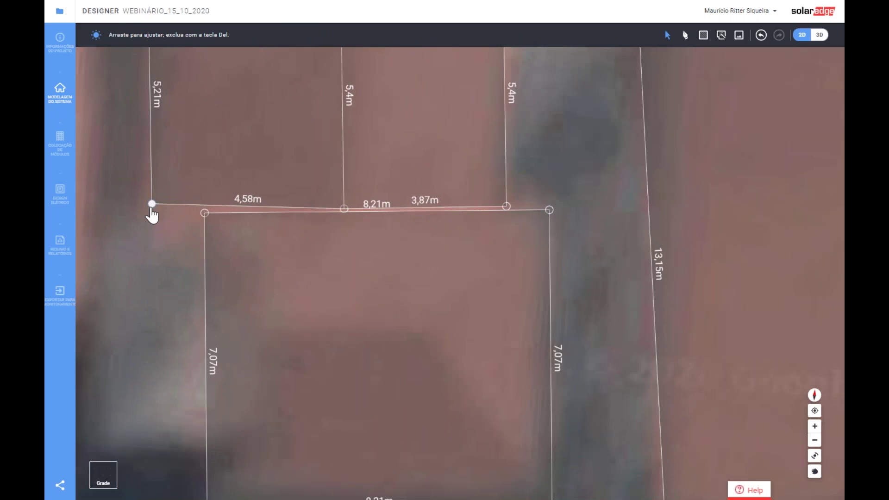
{"action": "left_click_drag", "start_coordinate": [151, 210], "coordinate": [152, 212]}
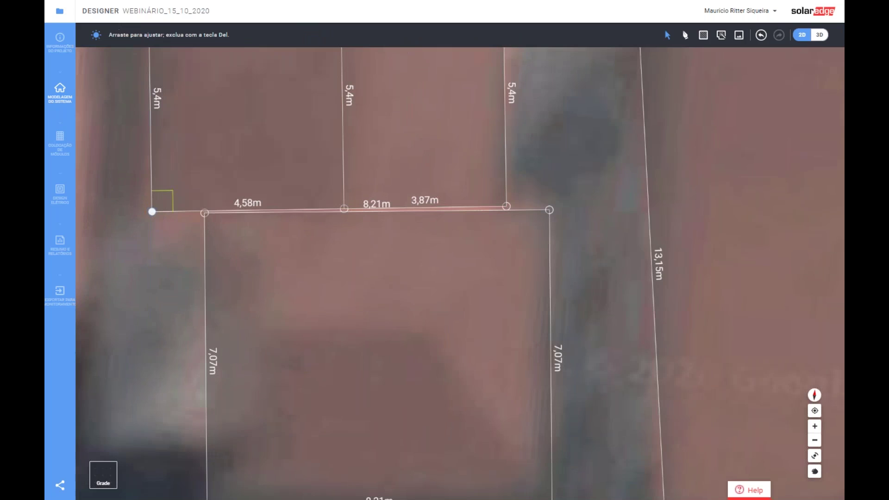
{"action": "left_click", "coordinate": [182, 247]}
{"action": "scroll", "coordinate": [249, 255], "scroll_direction": "down", "scroll_amount": 3}
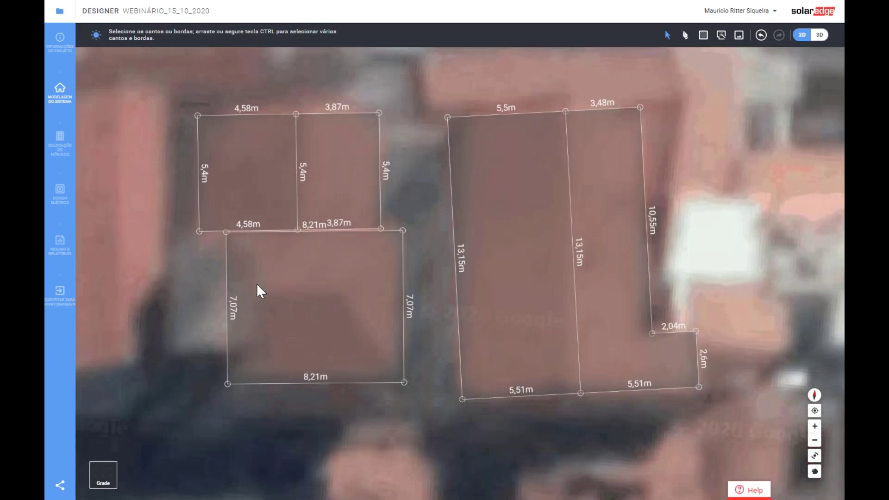
- Generate hips on the 8,21 m × 7,07 m face, delete the two left hips, and extend the 4,67 m ridge to the left edge
{"action": "left_click", "coordinate": [721, 35]}
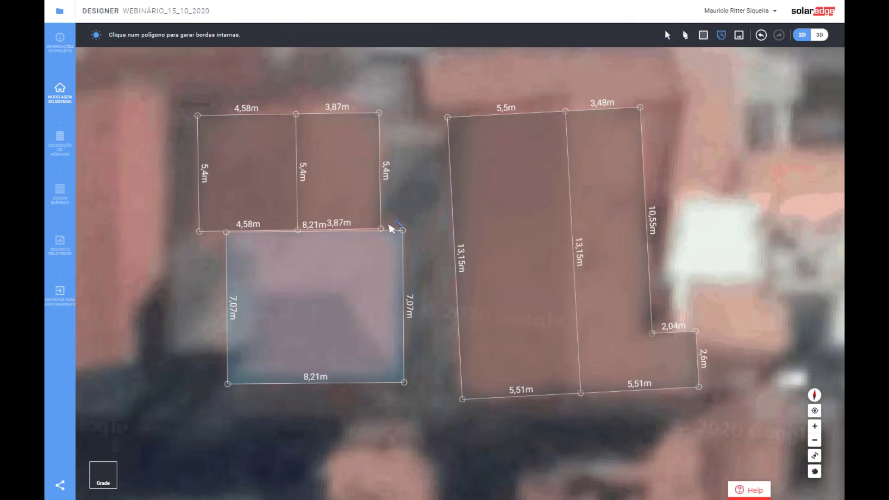
{"action": "left_click", "coordinate": [291, 318]}
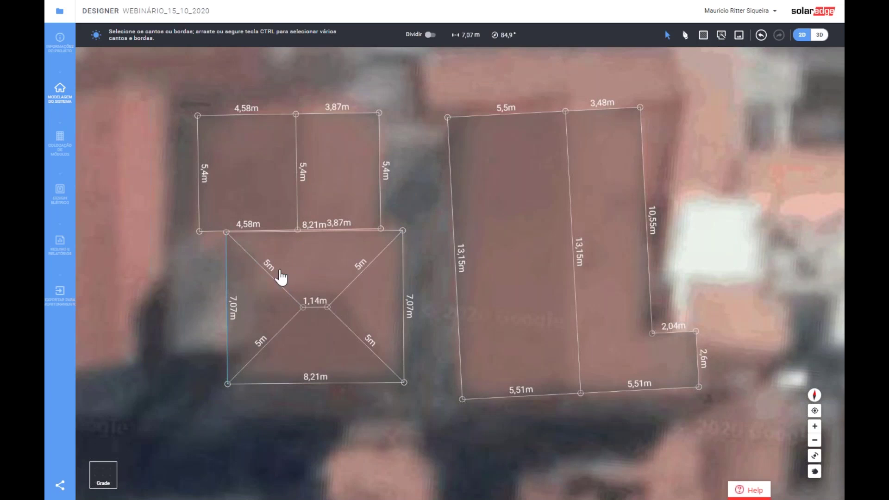
{"action": "left_click", "coordinate": [271, 274]}
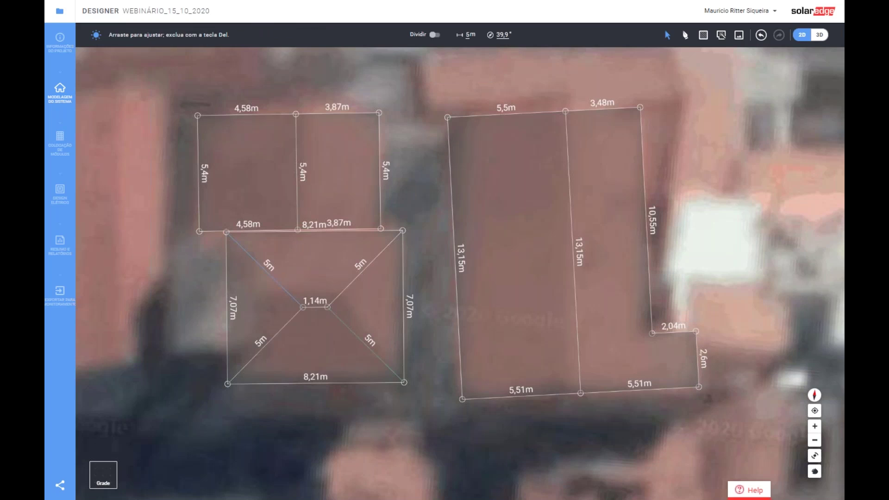
{"action": "key", "text": "Delete"}
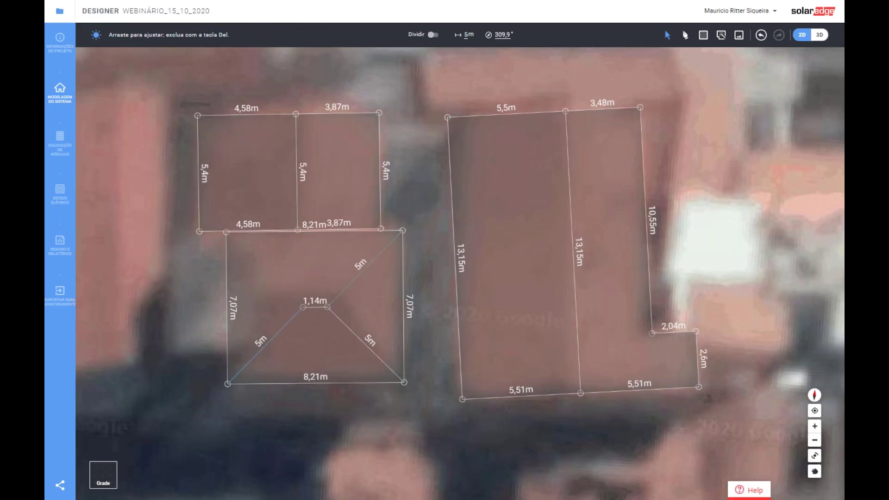
{"action": "left_click", "coordinate": [282, 329]}
{"action": "key", "text": "Delete"}
{"action": "left_click_drag", "start_coordinate": [302, 307], "coordinate": [227, 309]}
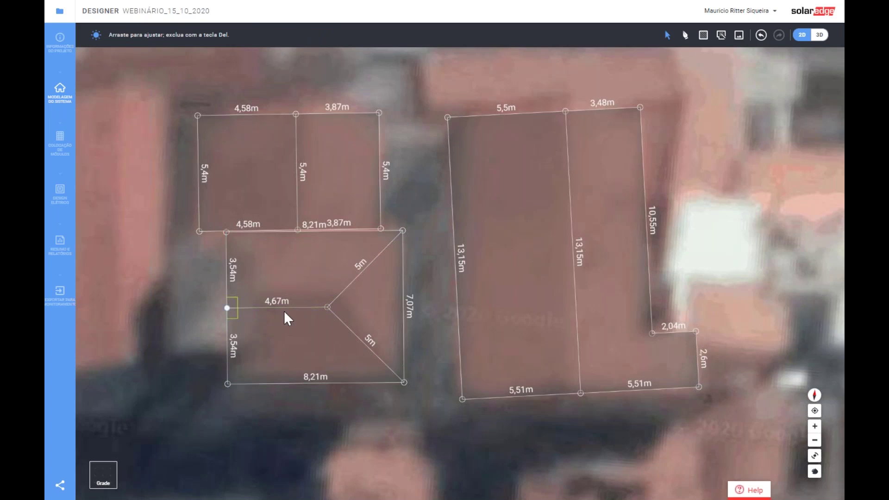
{"action": "scroll", "coordinate": [326, 310], "scroll_direction": "down", "scroll_amount": 2}
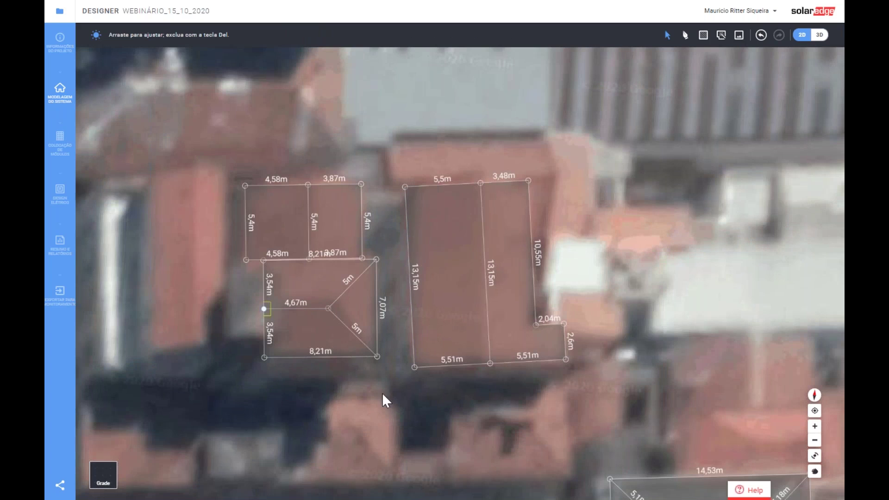
- Draw a second obstacle about 3,34 m wide against the west side of the 8,21 m roof face
{"action": "left_click", "coordinate": [382, 392]}
{"action": "scroll", "coordinate": [334, 306], "scroll_direction": "down", "scroll_amount": 1}
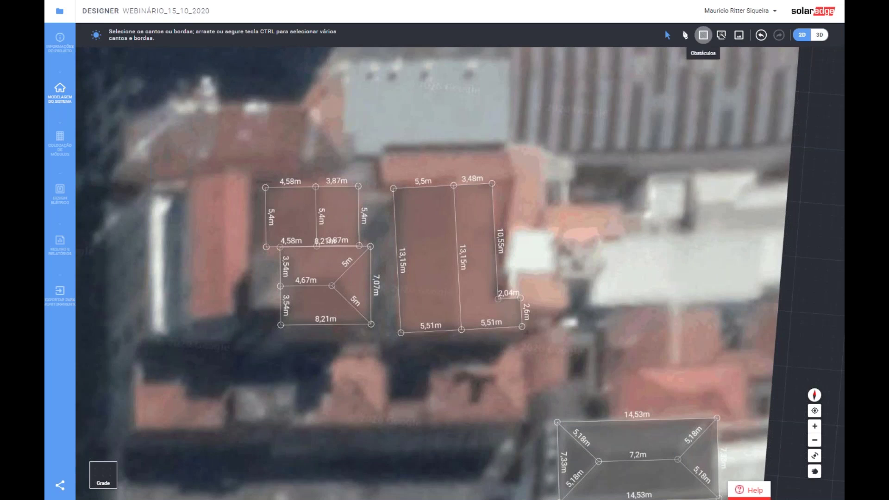
{"action": "left_click", "coordinate": [703, 36]}
{"action": "left_click_drag", "start_coordinate": [253, 256], "coordinate": [291, 311]}
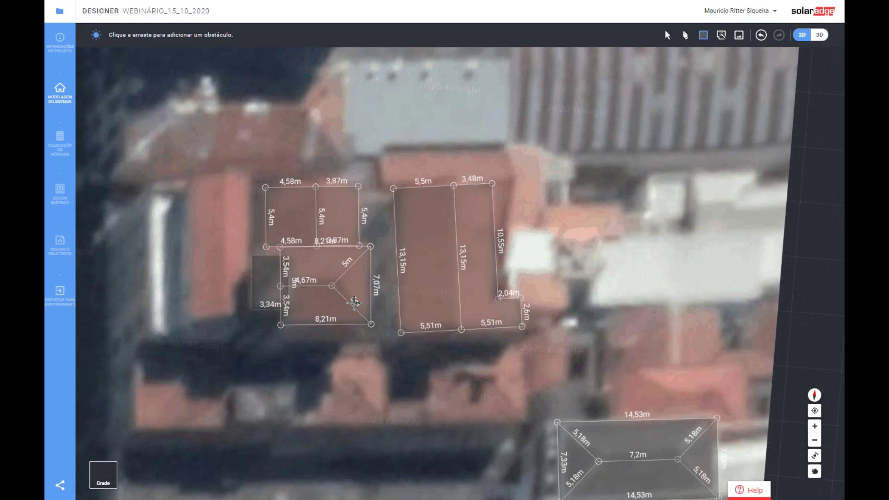
{"action": "scroll", "coordinate": [354, 306], "scroll_direction": "down", "scroll_amount": 2}
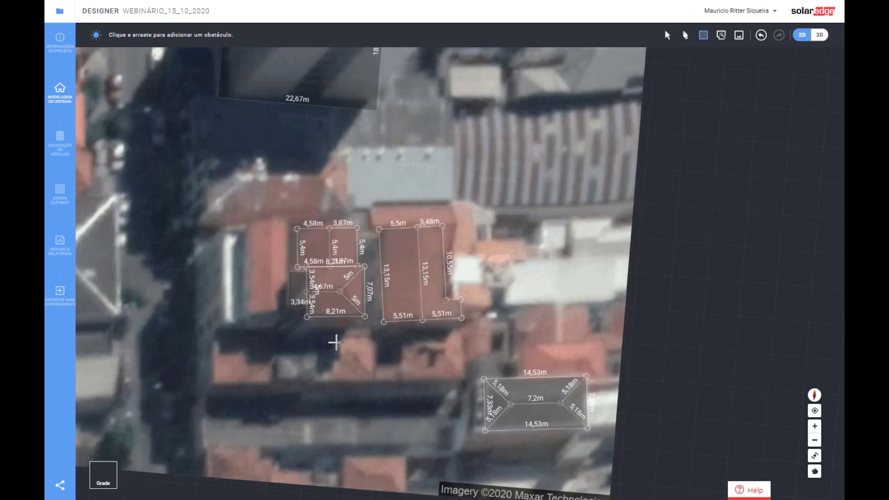
{"action": "scroll", "coordinate": [402, 287], "scroll_direction": "down", "scroll_amount": 2}
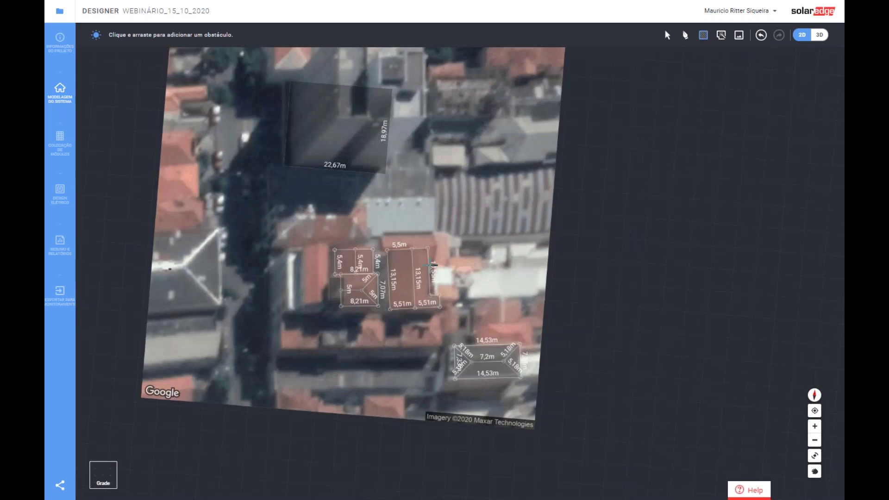
{"action": "scroll", "coordinate": [430, 267], "scroll_direction": "up", "scroll_amount": 1}
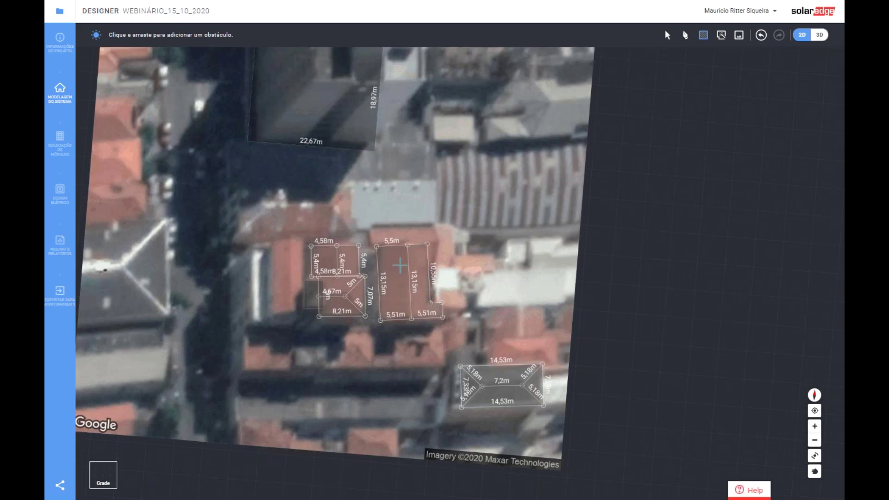
{"action": "scroll", "coordinate": [398, 253], "scroll_direction": "up", "scroll_amount": 5}
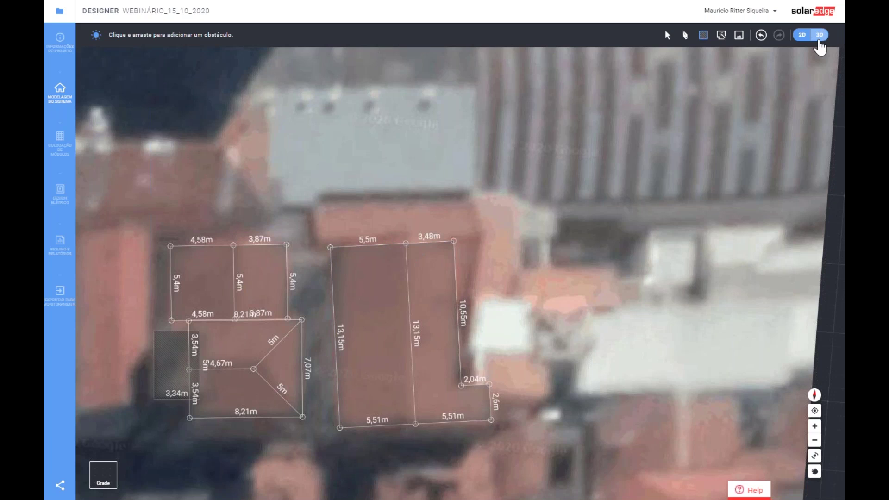
- Switch to the 3D view and select the right building's hip roof facet
{"action": "left_click", "coordinate": [819, 41]}
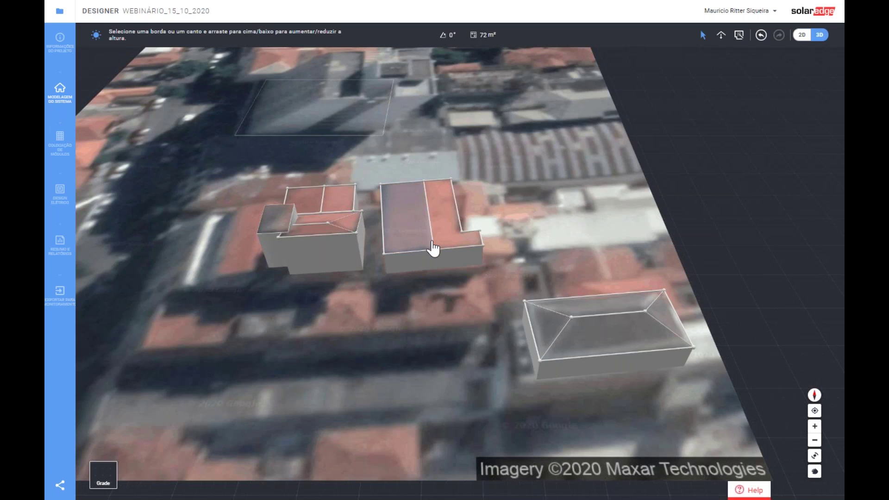
{"action": "middle_click_drag", "start_coordinate": [648, 401], "coordinate": [607, 258]}
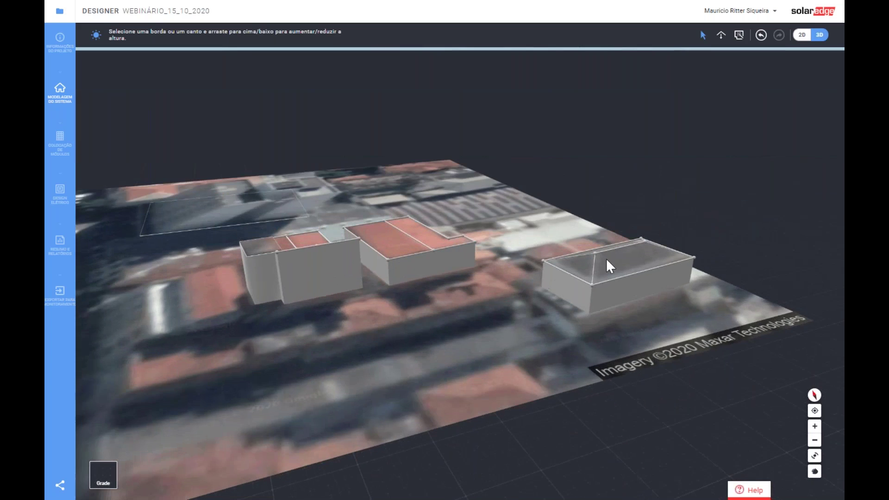
{"action": "scroll", "coordinate": [611, 269], "scroll_direction": "up", "scroll_amount": 5}
{"action": "left_click", "coordinate": [655, 324]}
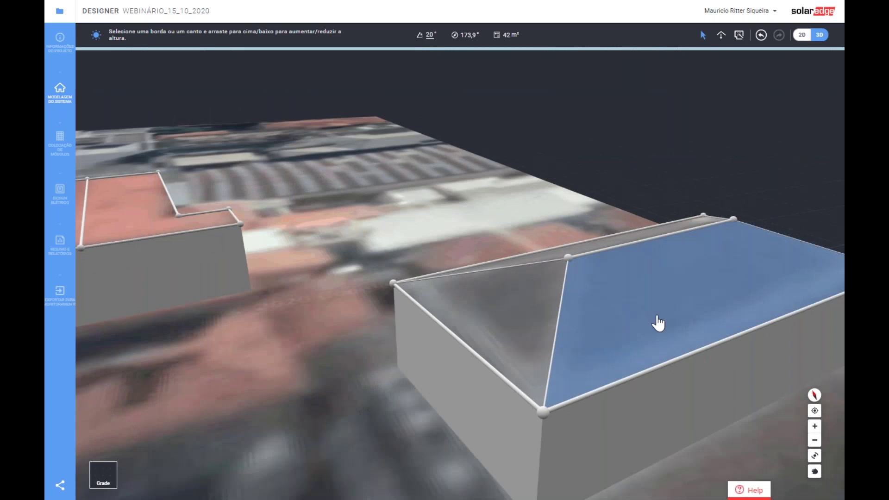
- Set the hip roof pitch to 15° and lower its ridge to about 3,98 m
{"action": "left_click", "coordinate": [427, 34]}
{"action": "type", "text": "15"}
{"action": "key", "text": "Return"}
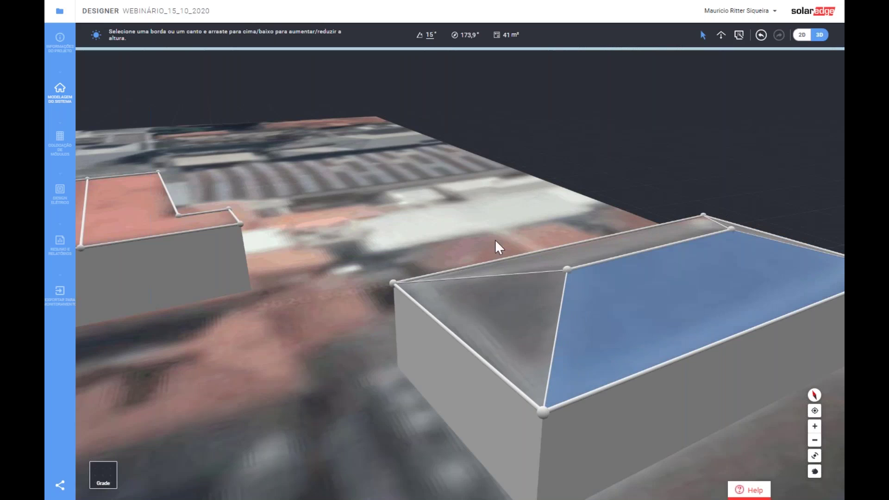
{"action": "left_click", "coordinate": [431, 35]}
{"action": "key", "text": "Return"}
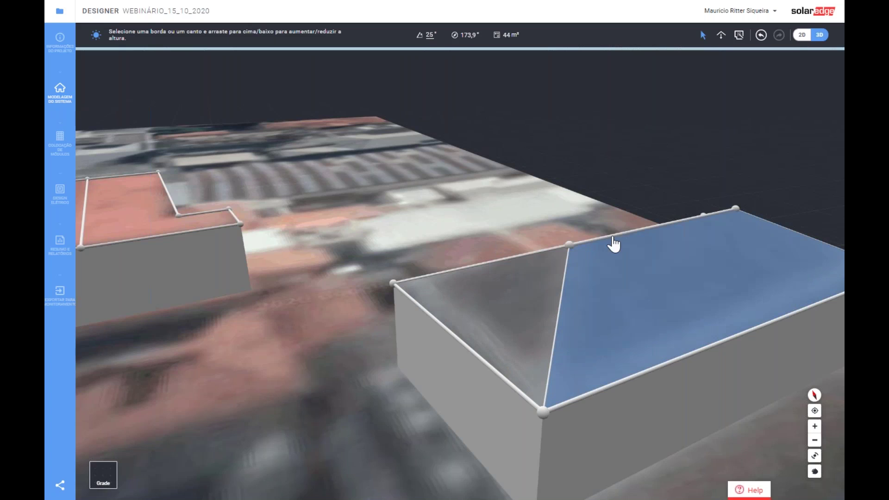
{"action": "left_click_drag", "start_coordinate": [613, 244], "coordinate": [637, 262]}
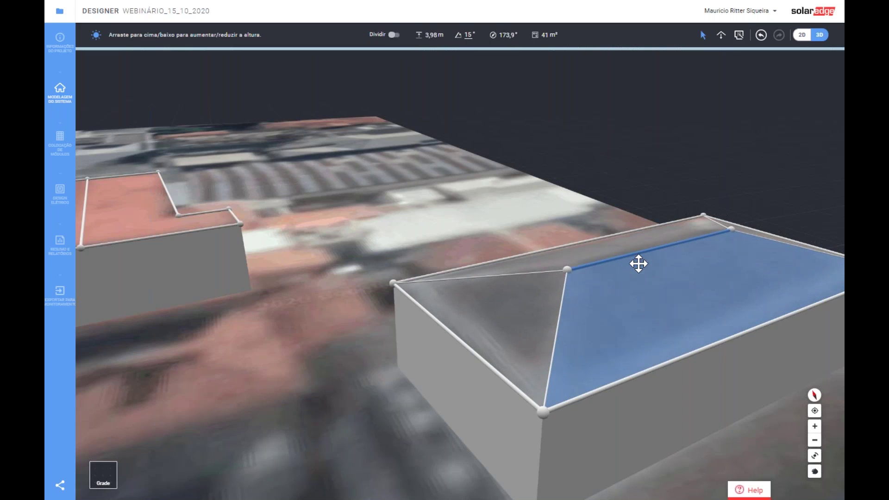
{"action": "scroll", "coordinate": [340, 297], "scroll_direction": "down", "scroll_amount": 3}
- Raise the middle building's ridge line to form a gable roof
{"action": "left_click", "coordinate": [334, 324]}
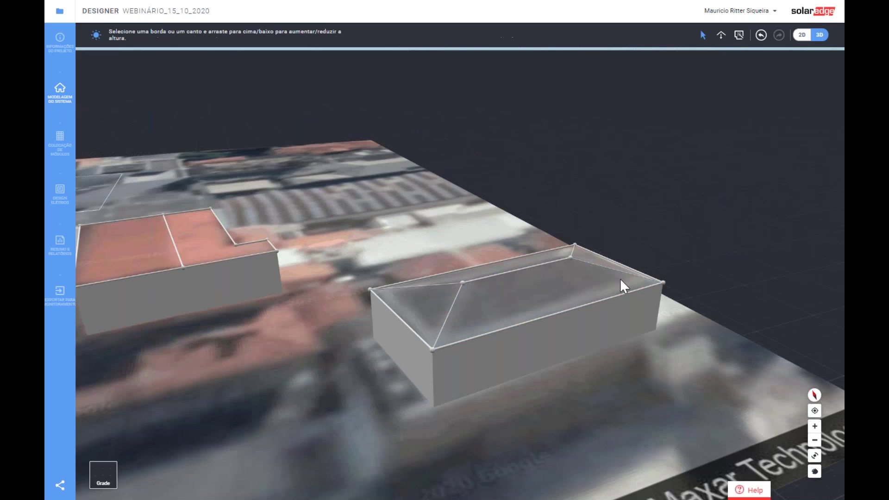
{"action": "left_click", "coordinate": [801, 36]}
{"action": "scroll", "coordinate": [426, 212], "scroll_direction": "down", "scroll_amount": 4}
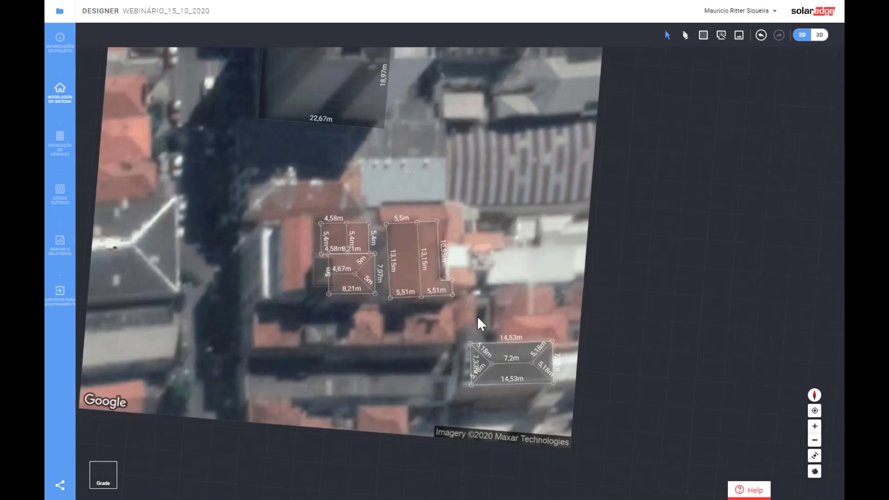
{"action": "scroll", "coordinate": [478, 321], "scroll_direction": "up", "scroll_amount": 2}
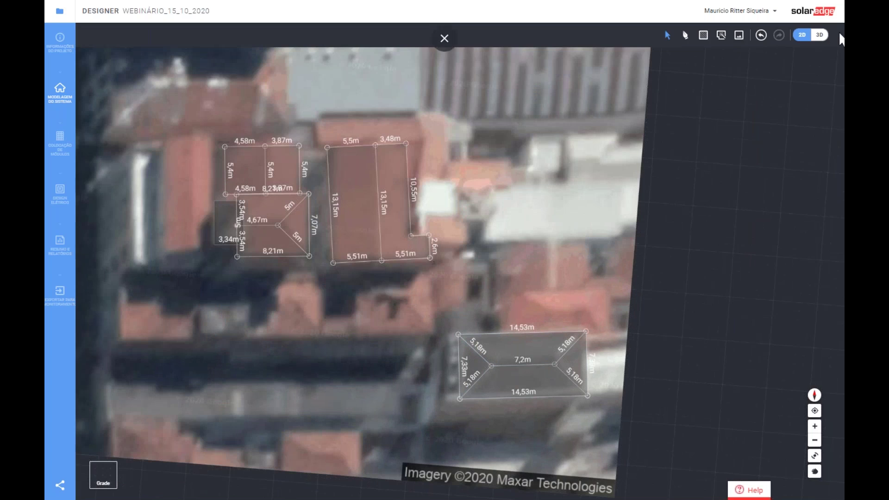
{"action": "left_click", "coordinate": [819, 35]}
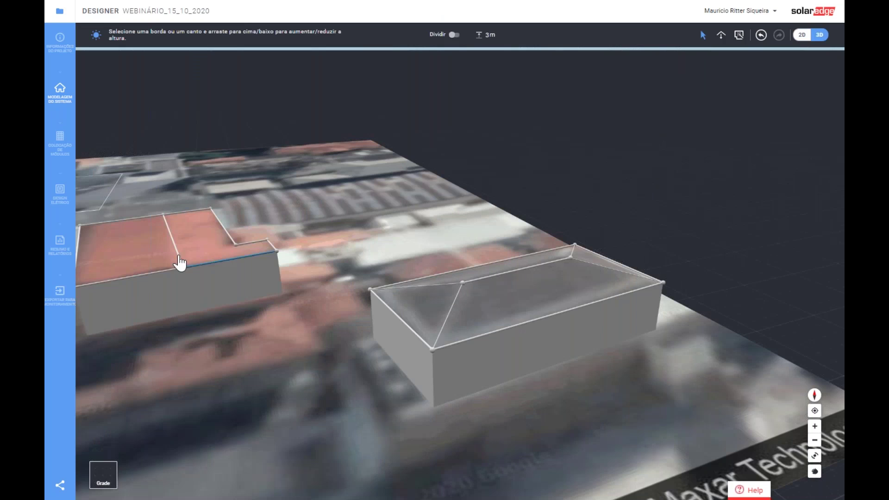
{"action": "scroll", "coordinate": [263, 330], "scroll_direction": "down", "scroll_amount": 2}
{"action": "scroll", "coordinate": [320, 284], "scroll_direction": "down", "scroll_amount": 3}
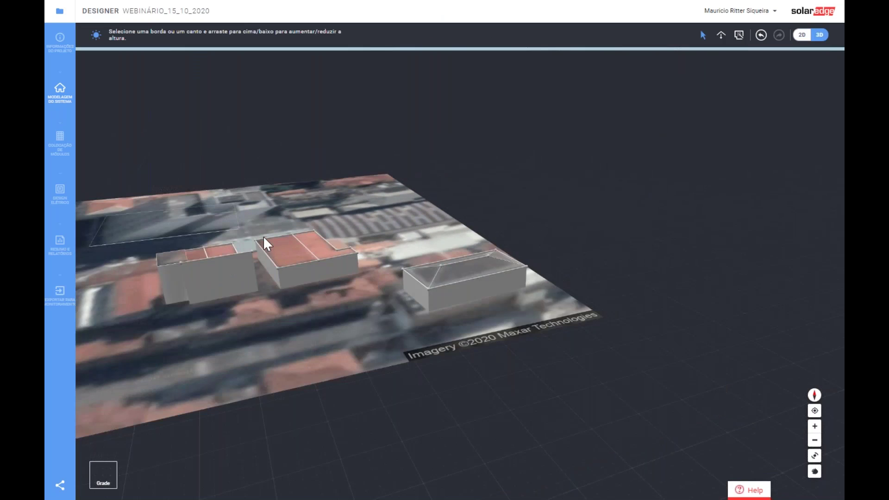
{"action": "scroll", "coordinate": [263, 235], "scroll_direction": "up", "scroll_amount": 4}
{"action": "left_click", "coordinate": [375, 261]}
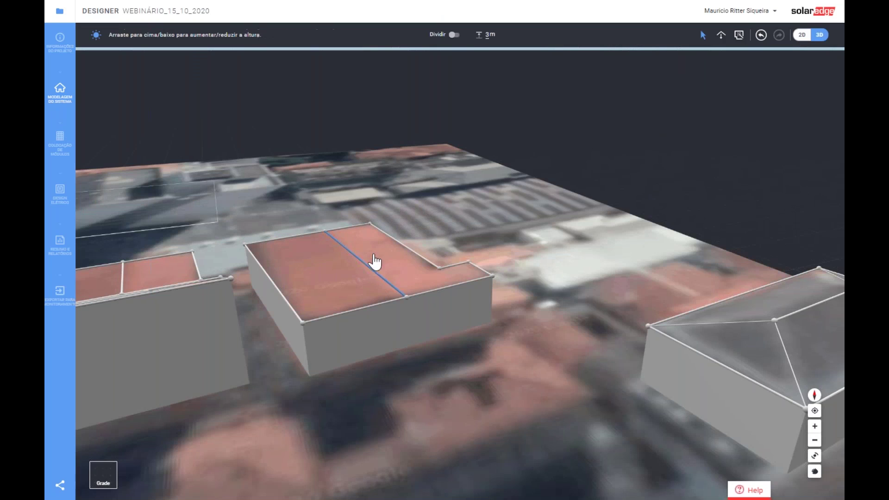
{"action": "left_click_drag", "start_coordinate": [375, 261], "coordinate": [377, 248]}
{"action": "left_click", "coordinate": [296, 321]}
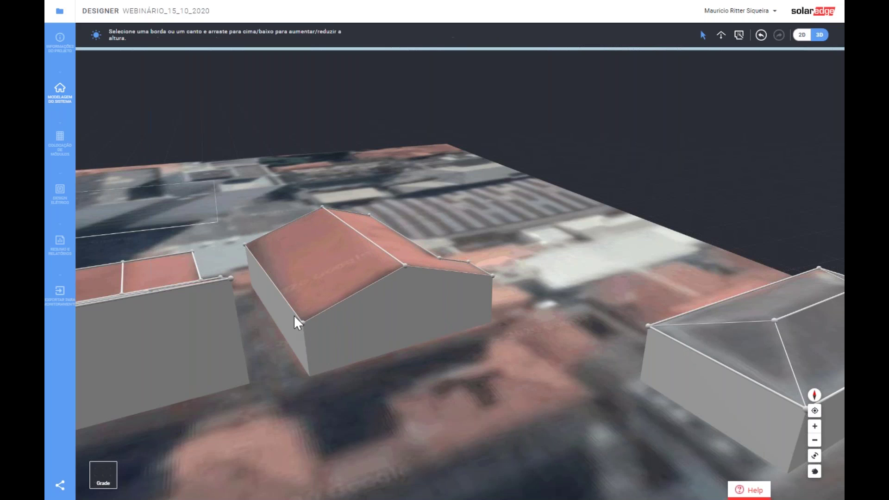
- Orbit toward the L-shaped house and select its roof
{"action": "scroll", "coordinate": [292, 313], "scroll_direction": "up", "scroll_amount": 2}
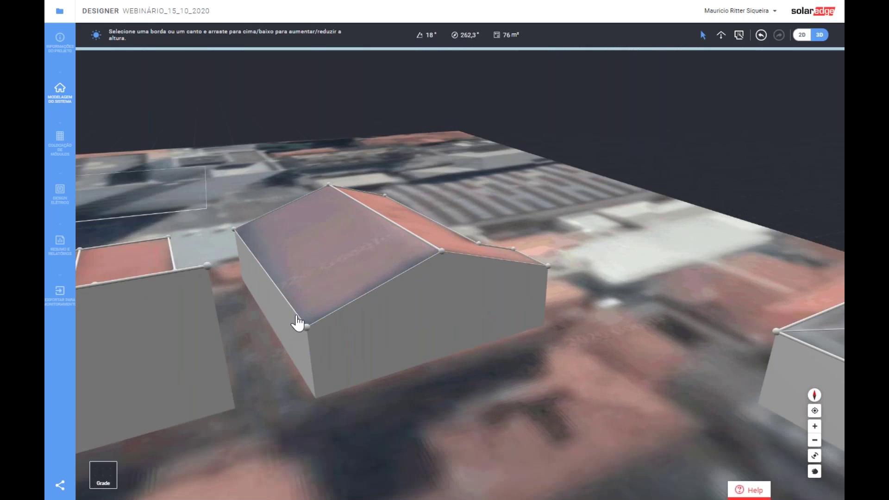
{"action": "scroll", "coordinate": [296, 319], "scroll_direction": "up", "scroll_amount": 2}
{"action": "scroll", "coordinate": [299, 320], "scroll_direction": "up", "scroll_amount": 2}
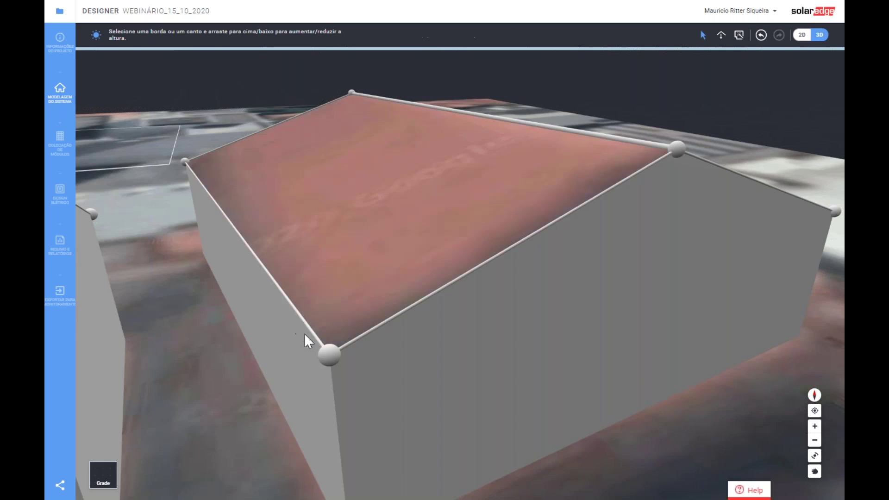
{"action": "right_click_drag", "start_coordinate": [304, 332], "coordinate": [265, 341]}
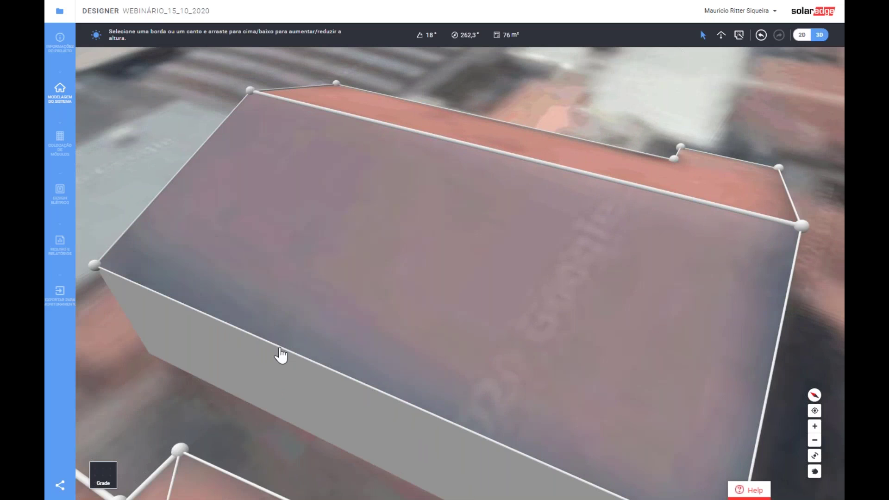
{"action": "left_click", "coordinate": [281, 356]}
{"action": "scroll", "coordinate": [417, 368], "scroll_direction": "down", "scroll_amount": 8}
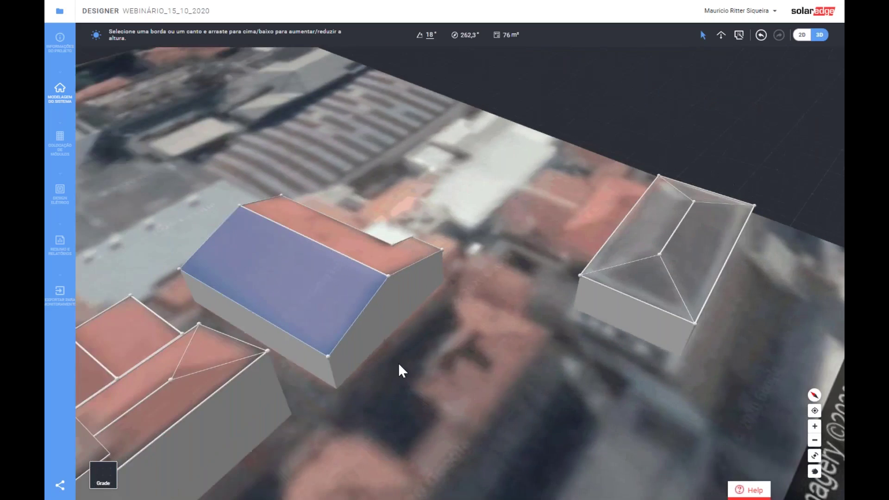
{"action": "right_click_drag", "start_coordinate": [399, 365], "coordinate": [330, 350]}
{"action": "scroll", "coordinate": [456, 236], "scroll_direction": "up", "scroll_amount": 4}
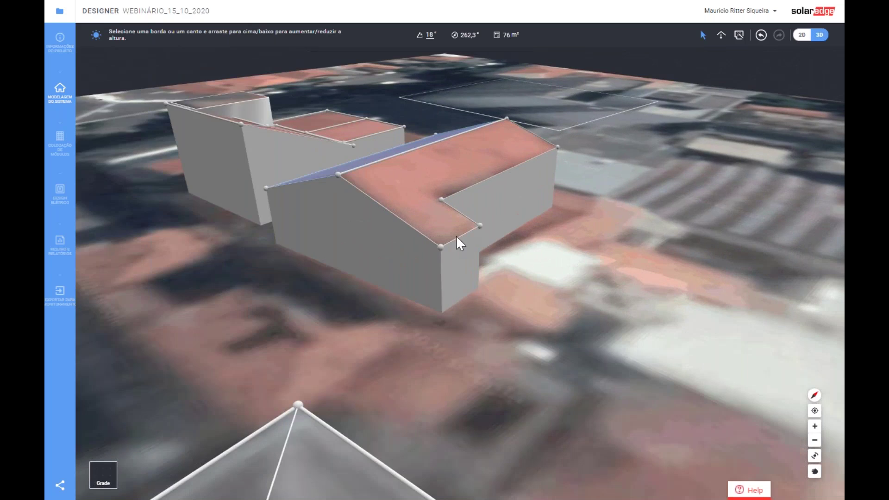
{"action": "scroll", "coordinate": [457, 251], "scroll_direction": "up", "scroll_amount": 5}
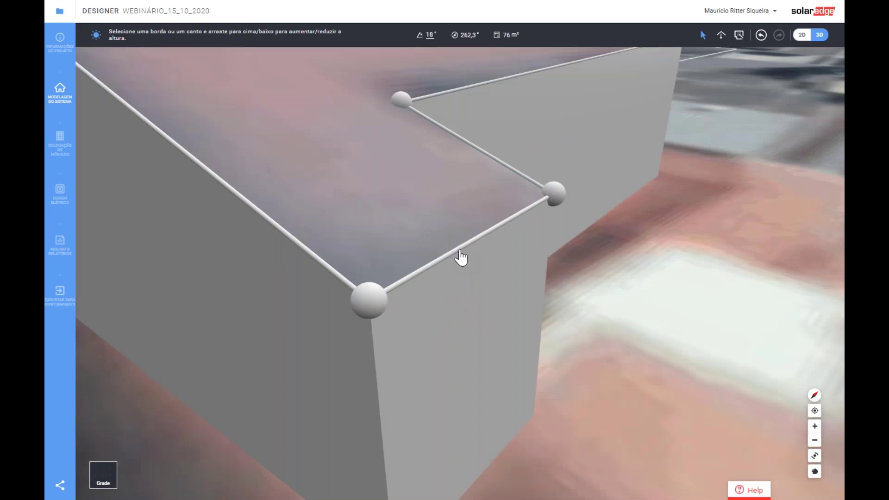
- Raise the L-shaped roof's front corner, reducing that slope to about 14°
{"action": "left_click", "coordinate": [460, 258]}
{"action": "left_click", "coordinate": [369, 300]}
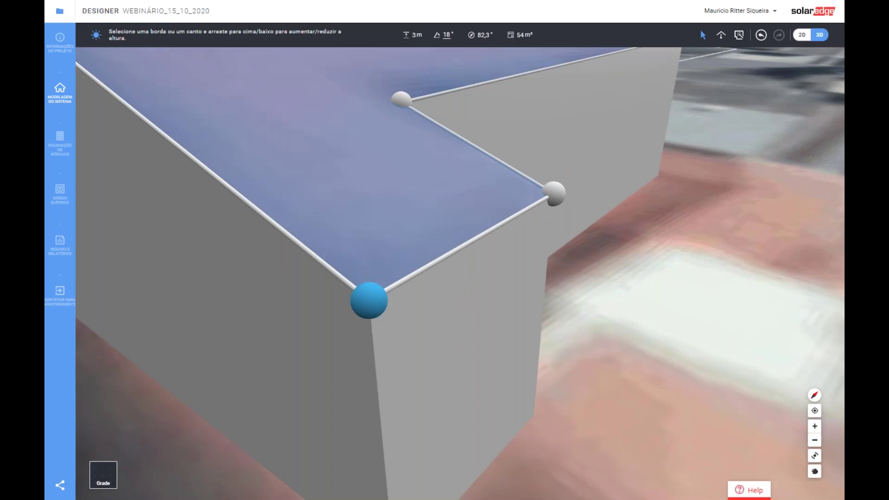
{"action": "left_click", "coordinate": [405, 281]}
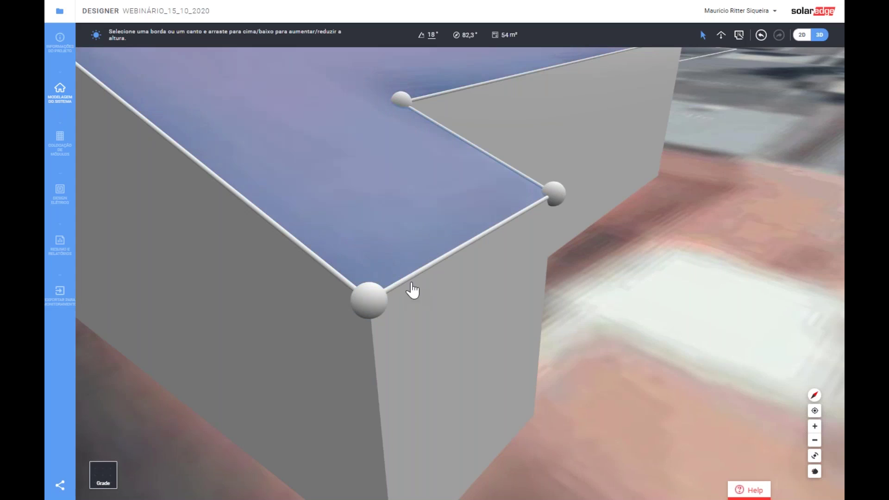
{"action": "scroll", "coordinate": [412, 290], "scroll_direction": "down", "scroll_amount": 5}
{"action": "left_click_drag", "start_coordinate": [389, 287], "coordinate": [411, 278]}
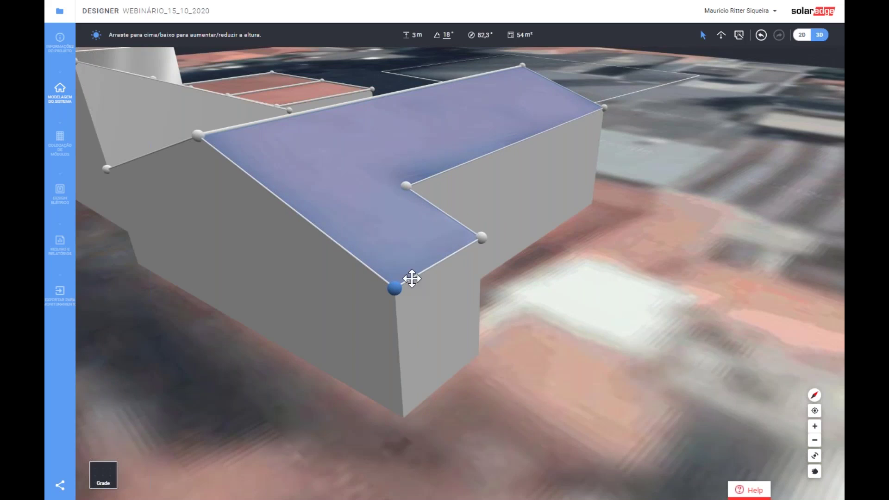
{"action": "left_click", "coordinate": [420, 277]}
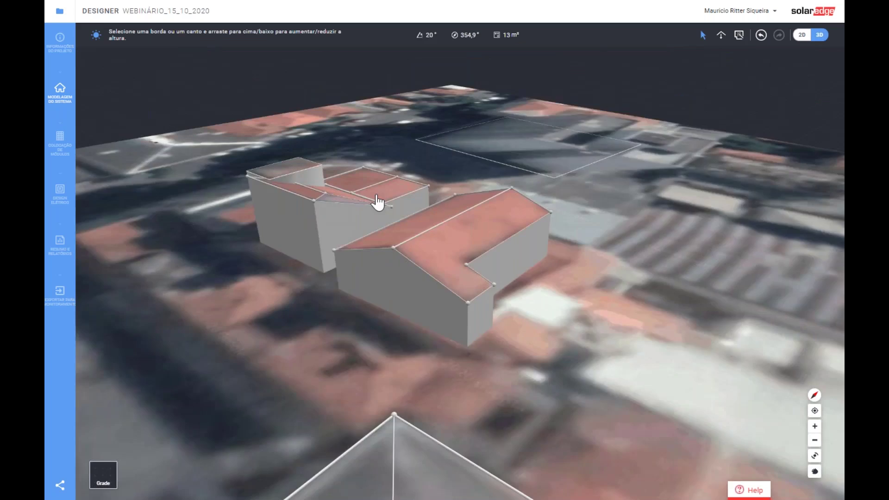
- Raise the L-shaped roof's ridge to about 5,2 m
{"action": "scroll", "coordinate": [377, 200], "scroll_direction": "up", "scroll_amount": 3}
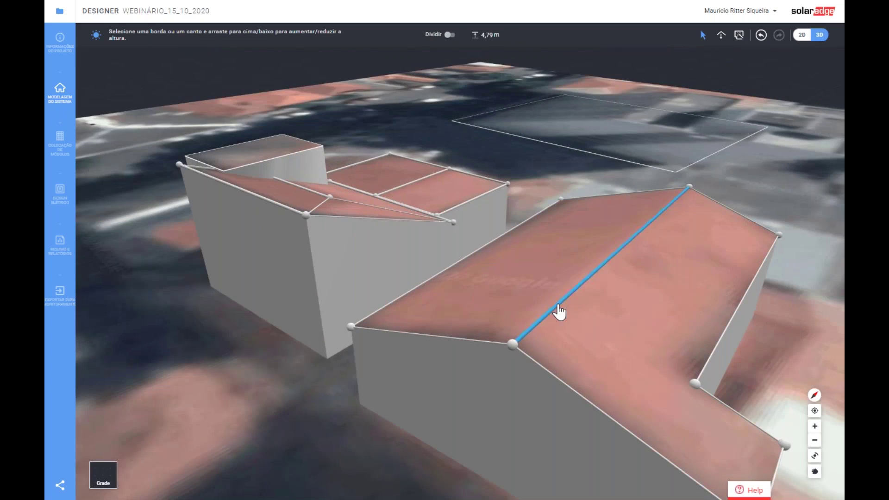
{"action": "left_click_drag", "start_coordinate": [561, 310], "coordinate": [563, 290]}
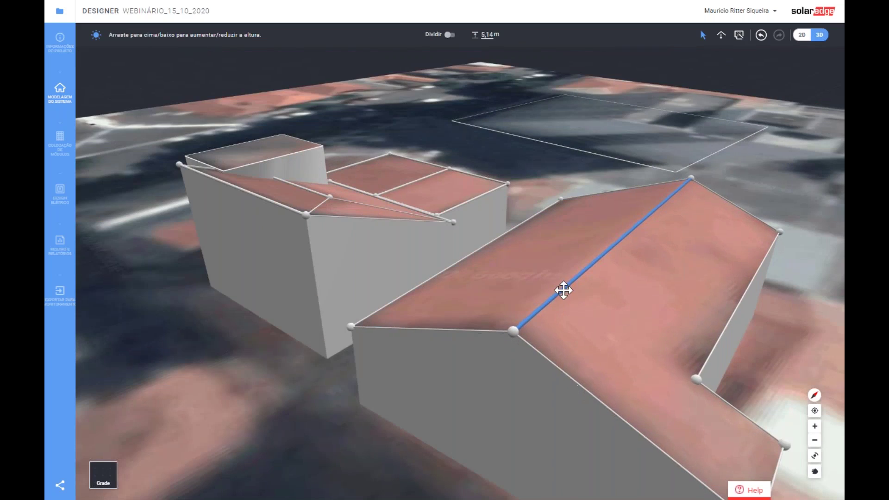
{"action": "left_click", "coordinate": [362, 398]}
{"action": "middle_click_drag", "start_coordinate": [363, 271], "coordinate": [384, 270]}
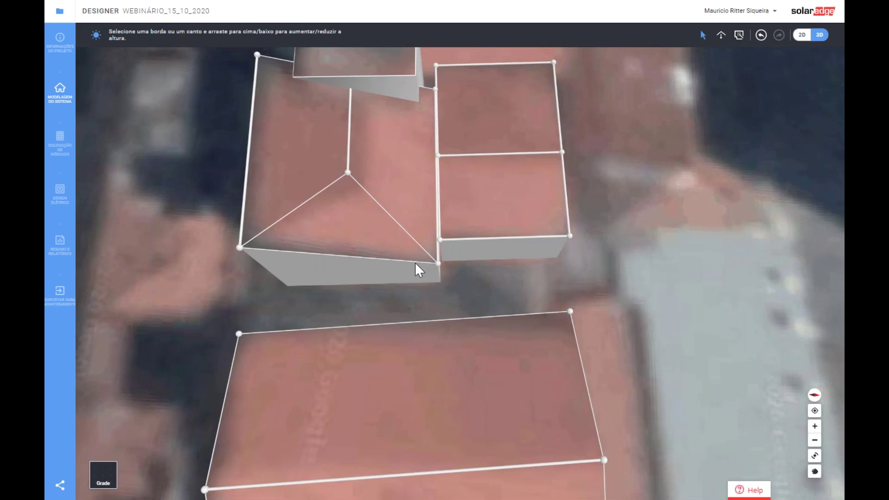
- Raise the hip roof's ridge point higher
{"action": "scroll", "coordinate": [476, 271], "scroll_direction": "up", "scroll_amount": 3}
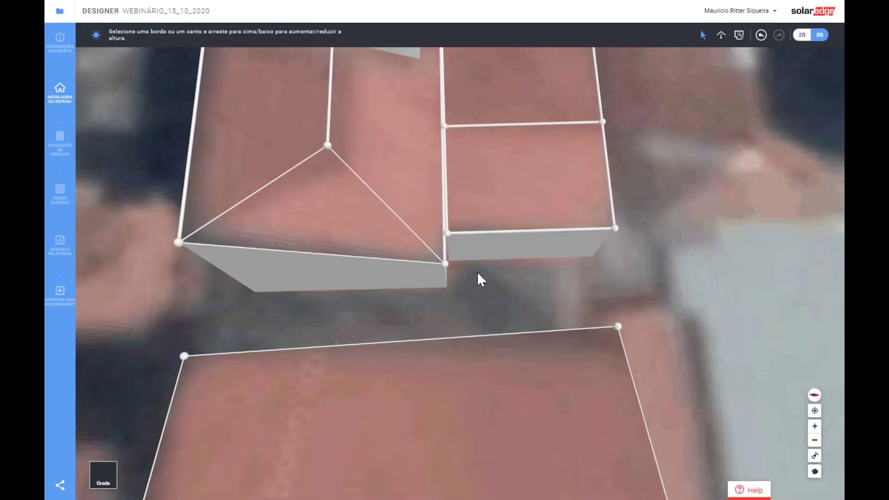
{"action": "middle_click_drag", "start_coordinate": [476, 271], "coordinate": [453, 204]}
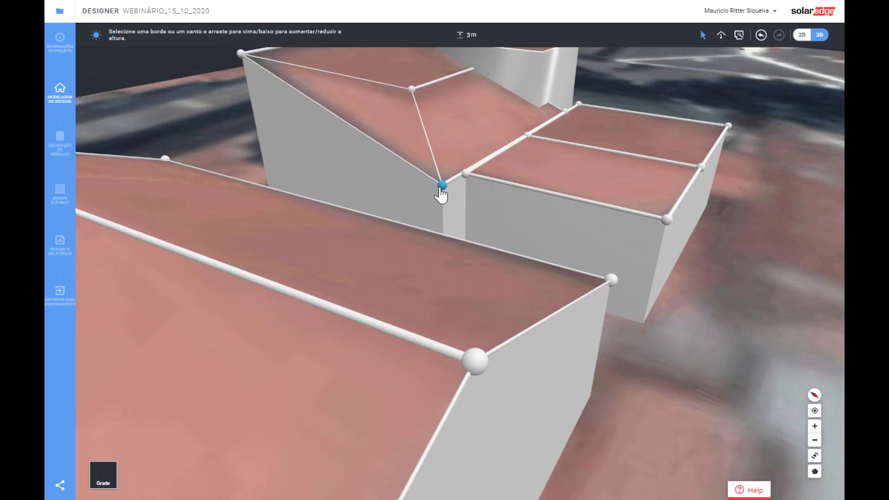
{"action": "left_click_drag", "start_coordinate": [442, 187], "coordinate": [416, 69]}
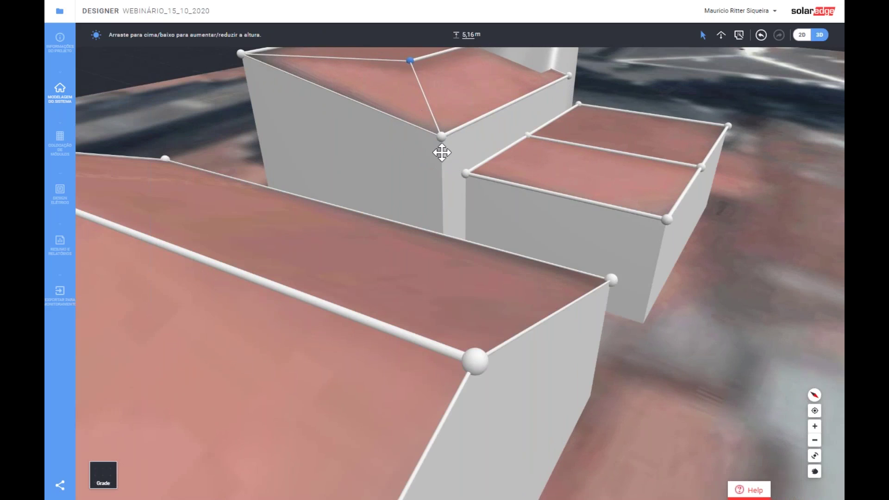
{"action": "scroll", "coordinate": [443, 152], "scroll_direction": "down", "scroll_amount": 4}
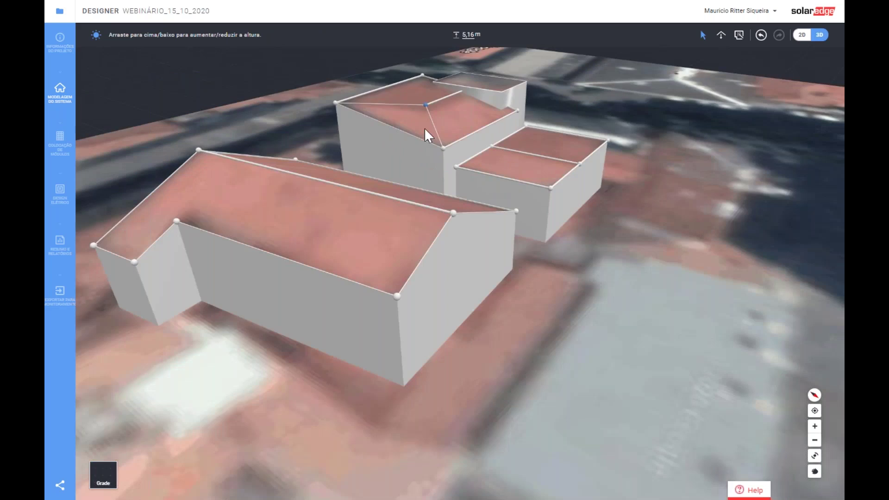
- Lift the whole hip-roofed building so its roof sits at about 6,06 m
{"action": "left_click", "coordinate": [452, 150]}
{"action": "left_click", "coordinate": [452, 148]}
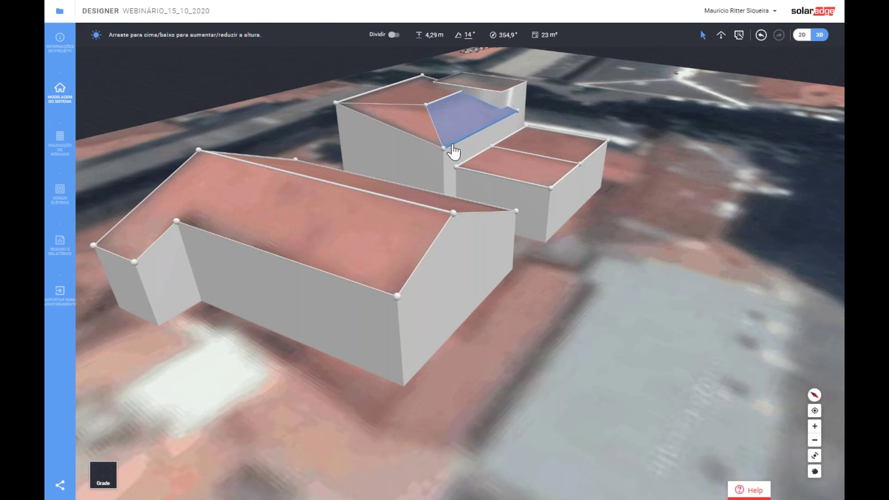
{"action": "left_click", "coordinate": [453, 151]}
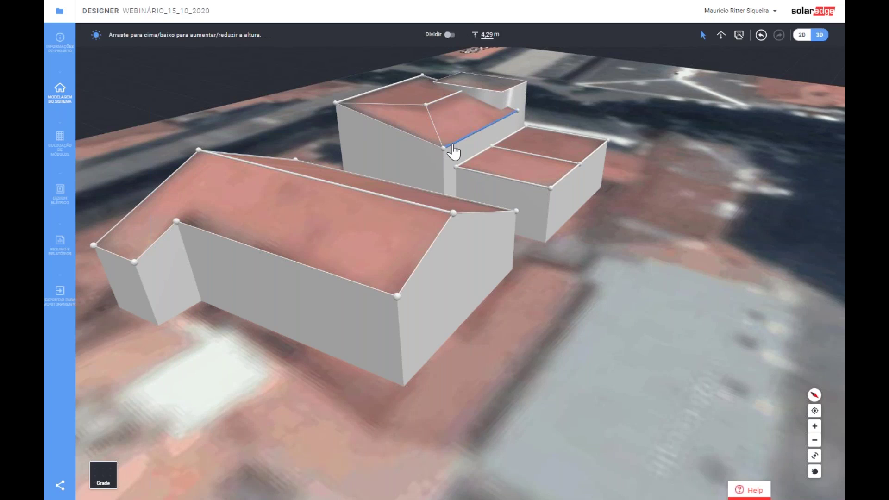
{"action": "left_click_drag", "start_coordinate": [457, 143], "coordinate": [464, 110]}
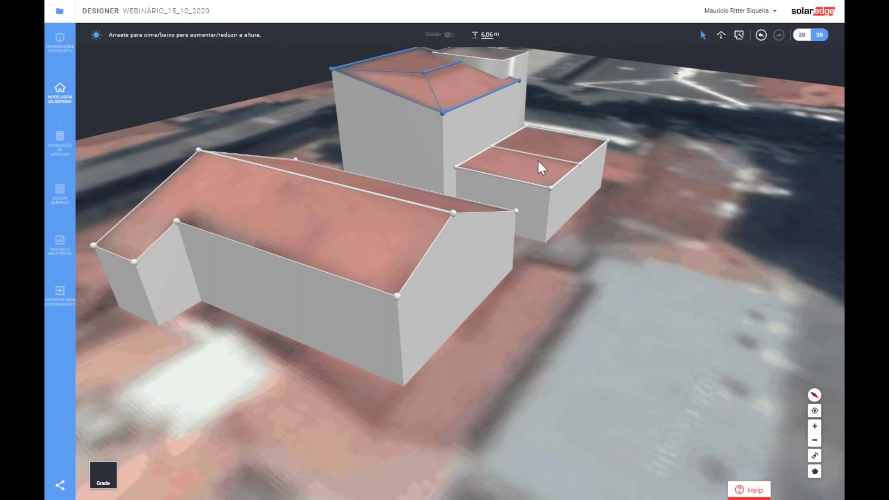
{"action": "left_click", "coordinate": [423, 79]}
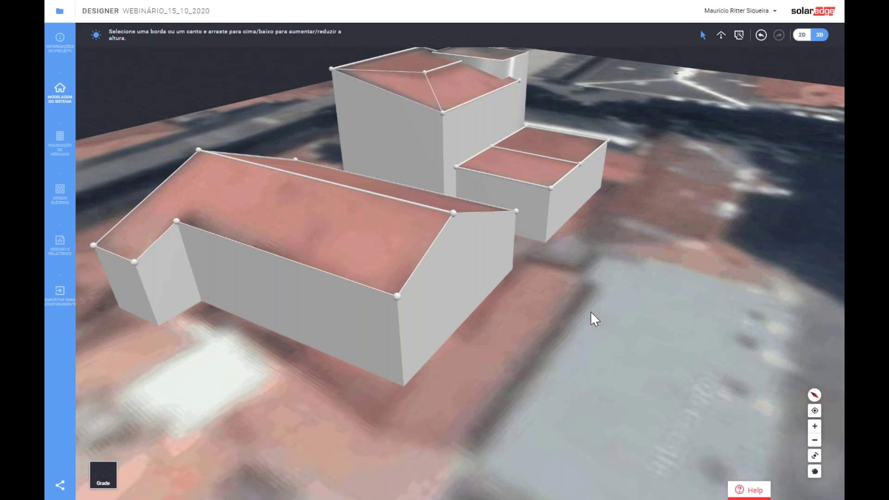
- Adjust the hip roof's front corner and extrude the flat rear section into a 2,25 m block
{"action": "scroll", "coordinate": [592, 317], "scroll_direction": "down", "scroll_amount": 3}
{"action": "scroll", "coordinate": [463, 120], "scroll_direction": "up", "scroll_amount": 6}
{"action": "scroll", "coordinate": [464, 255], "scroll_direction": "down", "scroll_amount": 2}
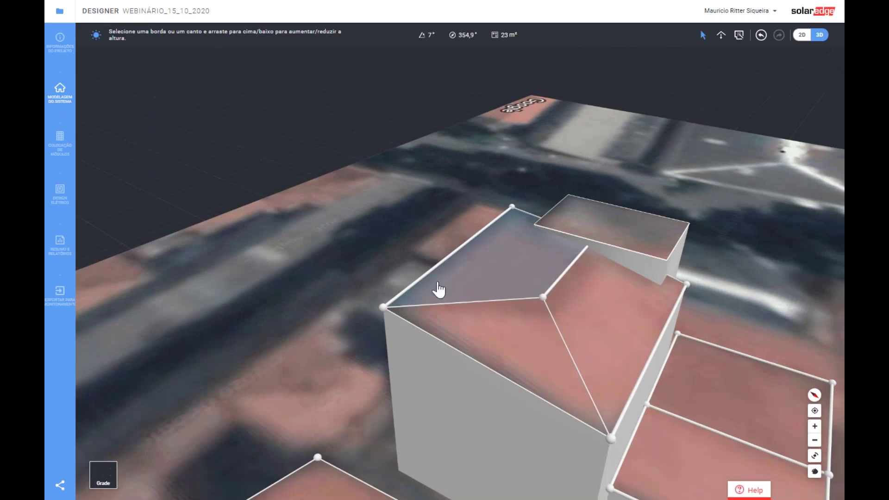
{"action": "left_click_drag", "start_coordinate": [381, 307], "coordinate": [387, 357]}
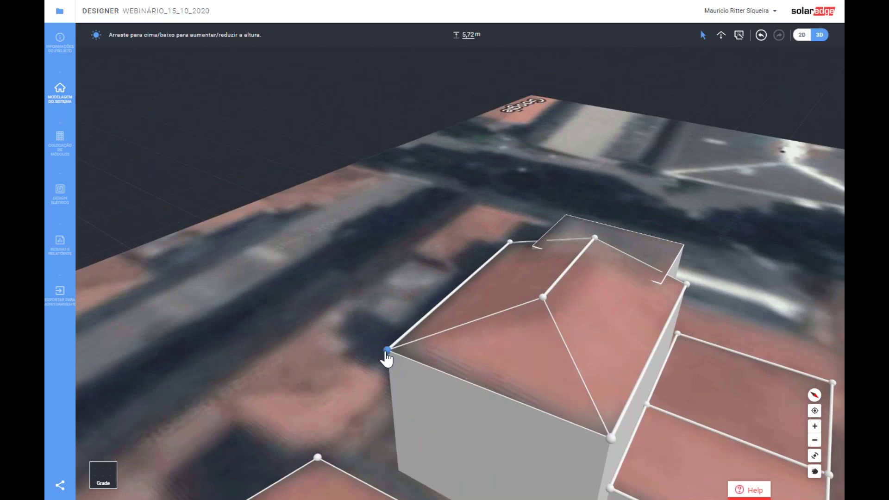
{"action": "left_click", "coordinate": [651, 225]}
{"action": "left_click_drag", "start_coordinate": [651, 225], "coordinate": [651, 199]}
- Lift the annex's middle roof edge to about 5,97 m, forming a gable
{"action": "mouse_move", "coordinate": [484, 262]}
{"action": "right_mouse_down"}
{"action": "mouse_move", "coordinate": [513, 257]}
{"action": "mouse_move", "coordinate": [500, 262]}
{"action": "right_mouse_up"}
{"action": "right_click_drag", "start_coordinate": [639, 295], "coordinate": [585, 274]}
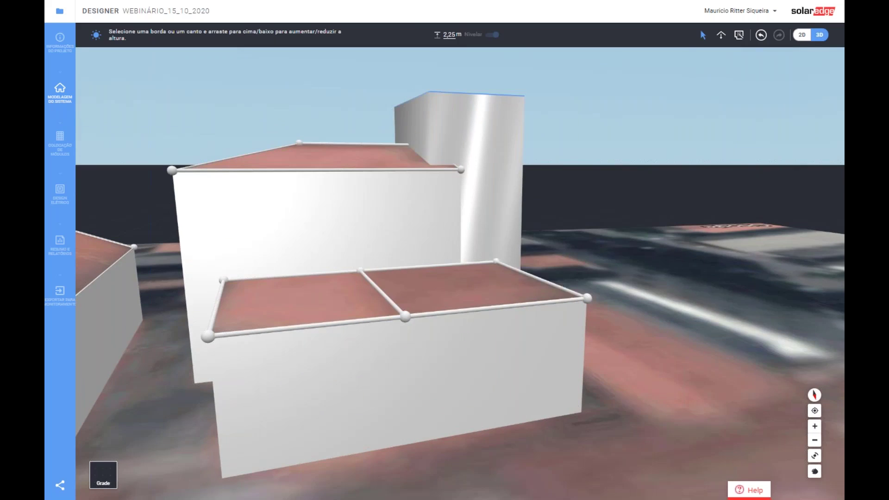
{"action": "left_click", "coordinate": [390, 302]}
{"action": "left_click_drag", "start_coordinate": [390, 276], "coordinate": [383, 174]}
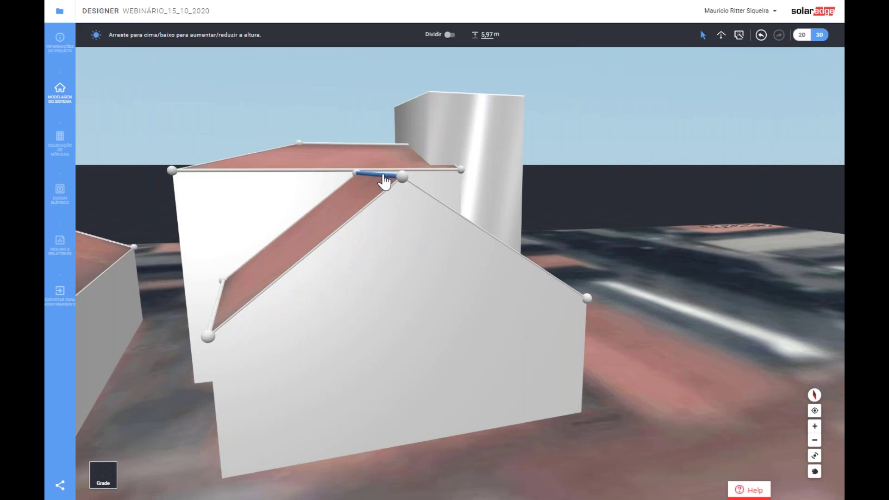
{"action": "left_click", "coordinate": [540, 418]}
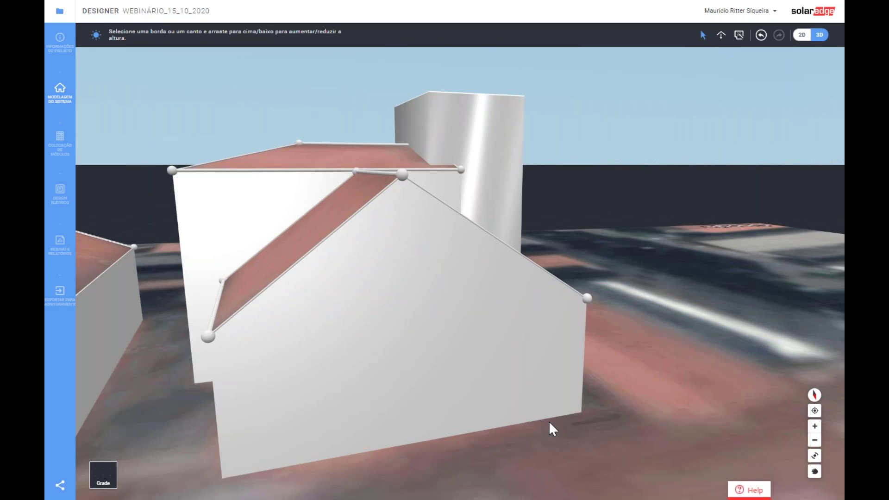
{"action": "scroll", "coordinate": [549, 421], "scroll_direction": "down", "scroll_amount": 5}
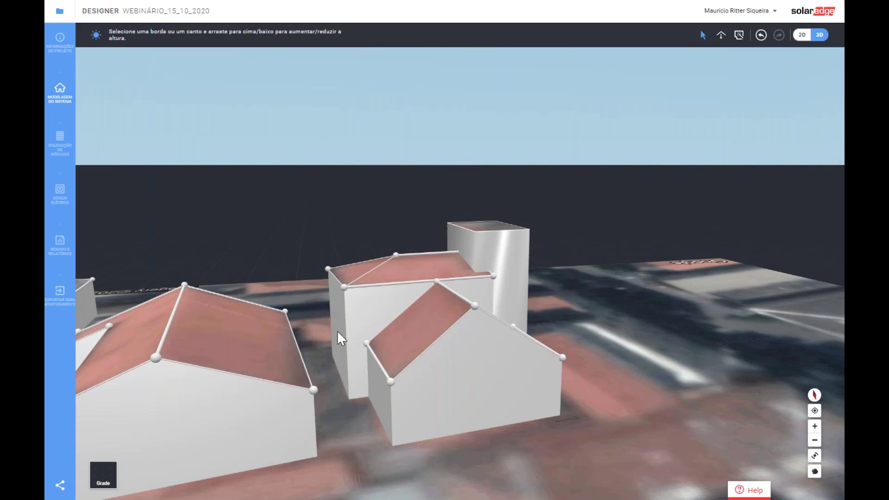
{"action": "right_click_drag", "start_coordinate": [338, 331], "coordinate": [370, 258]}
- Extrude the neighbouring building footprint into a block and raise it to about 28,3 m
{"action": "scroll", "coordinate": [370, 257], "scroll_direction": "down", "scroll_amount": 3}
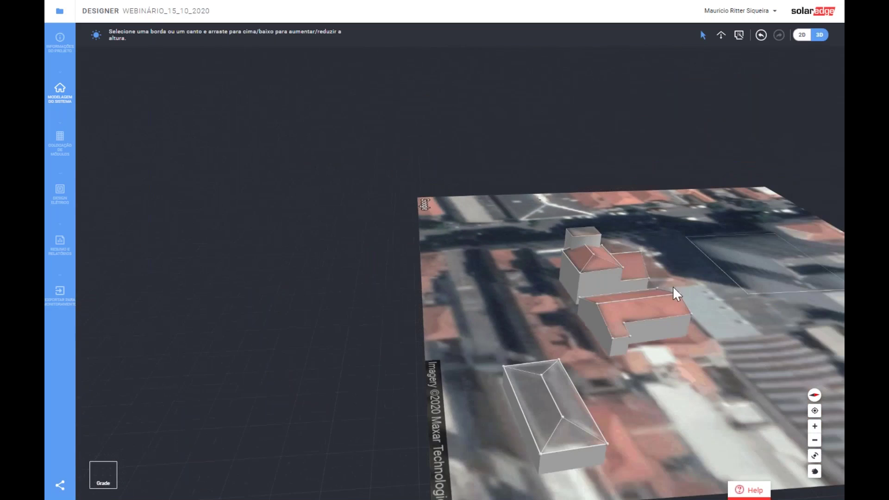
{"action": "scroll", "coordinate": [707, 287], "scroll_direction": "up", "scroll_amount": 4}
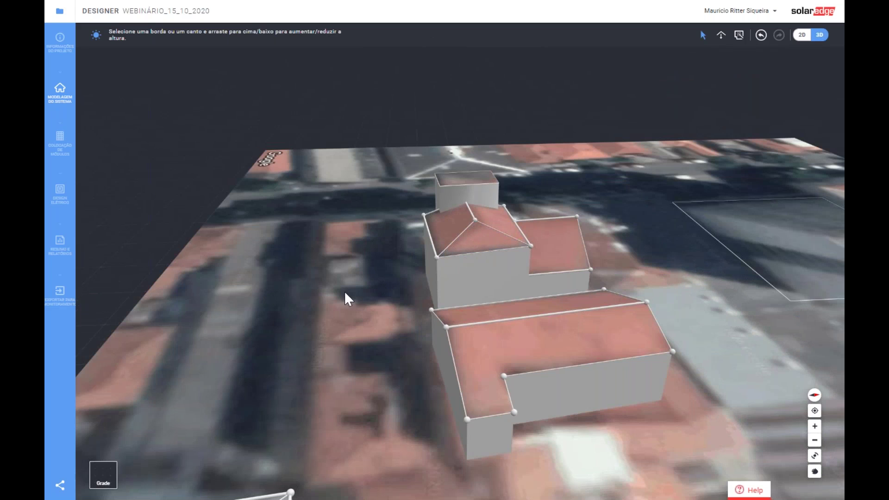
{"action": "right_click_drag", "start_coordinate": [348, 298], "coordinate": [523, 304]}
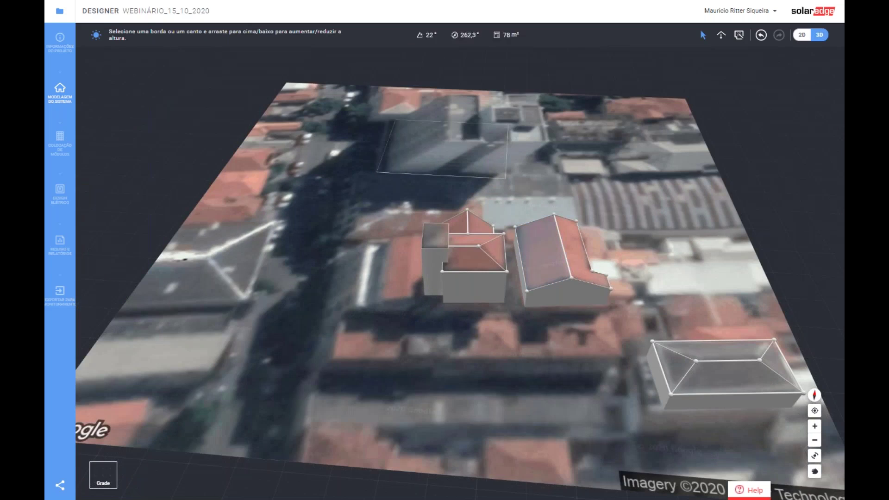
{"action": "scroll", "coordinate": [502, 218], "scroll_direction": "down", "scroll_amount": 3}
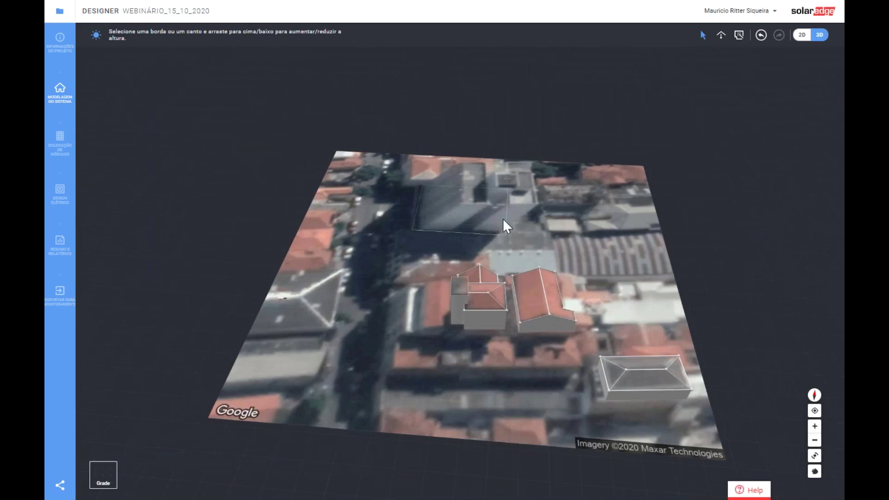
{"action": "left_click_drag", "start_coordinate": [501, 218], "coordinate": [476, 102]}
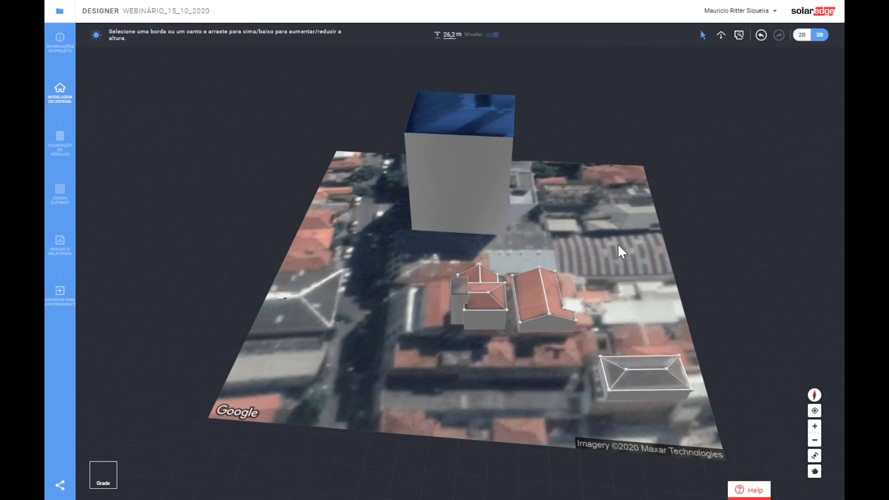
{"action": "left_click_drag", "start_coordinate": [456, 114], "coordinate": [463, 92]}
{"action": "left_click_drag", "start_coordinate": [651, 258], "coordinate": [383, 269]}
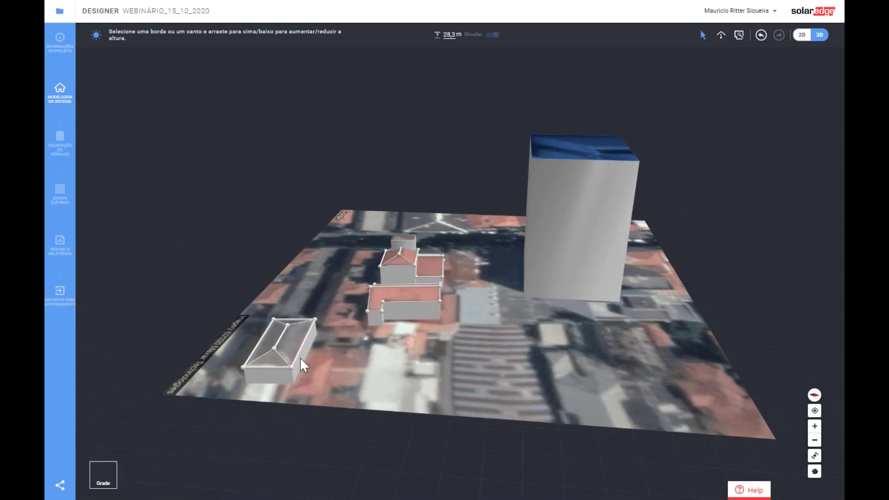
{"action": "scroll", "coordinate": [303, 365], "scroll_direction": "up", "scroll_amount": 3}
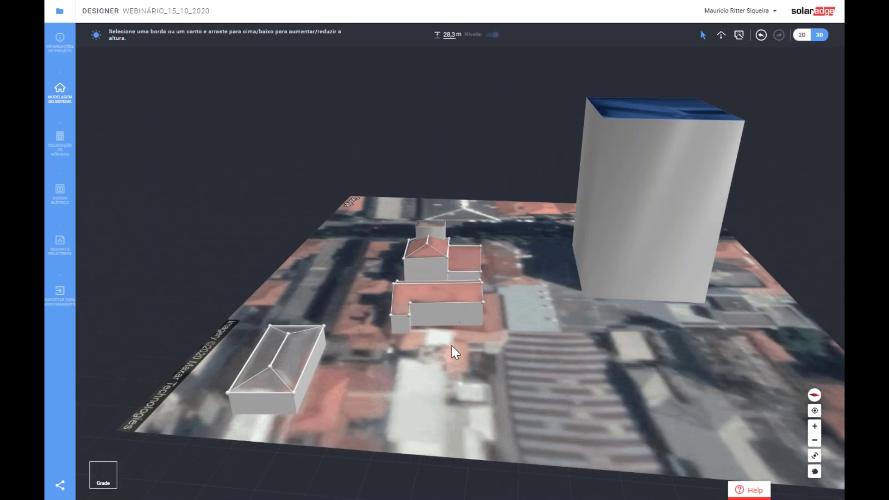
{"action": "left_click_drag", "start_coordinate": [432, 353], "coordinate": [494, 362]}
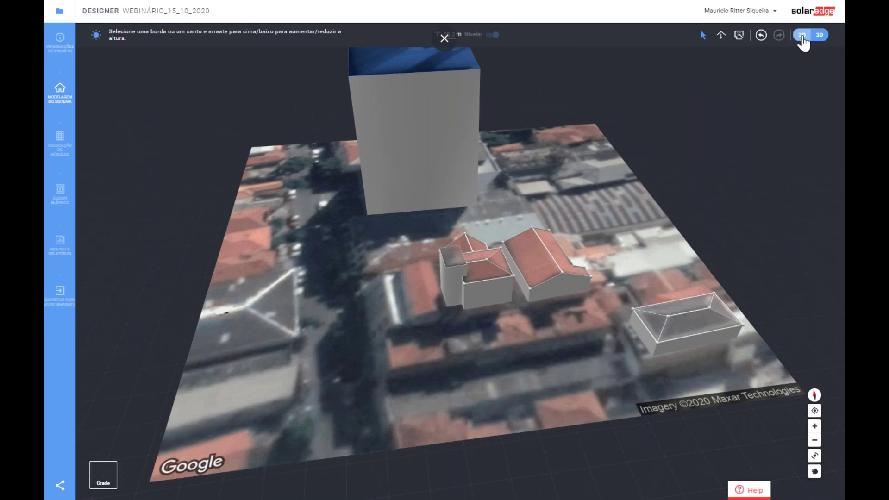
- In 2D, draw a 6,22 × 5,33 m obstacle at the map's lower left, rotated about 40°
{"action": "left_click", "coordinate": [802, 36]}
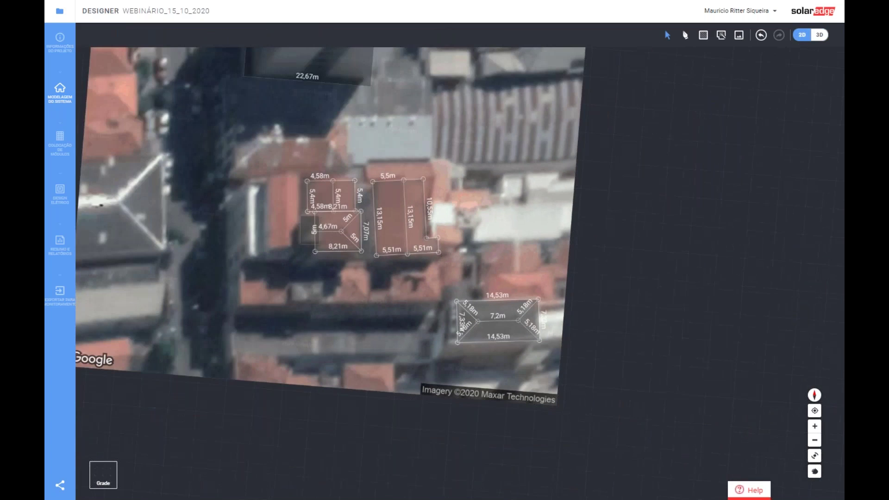
{"action": "left_click", "coordinate": [703, 36]}
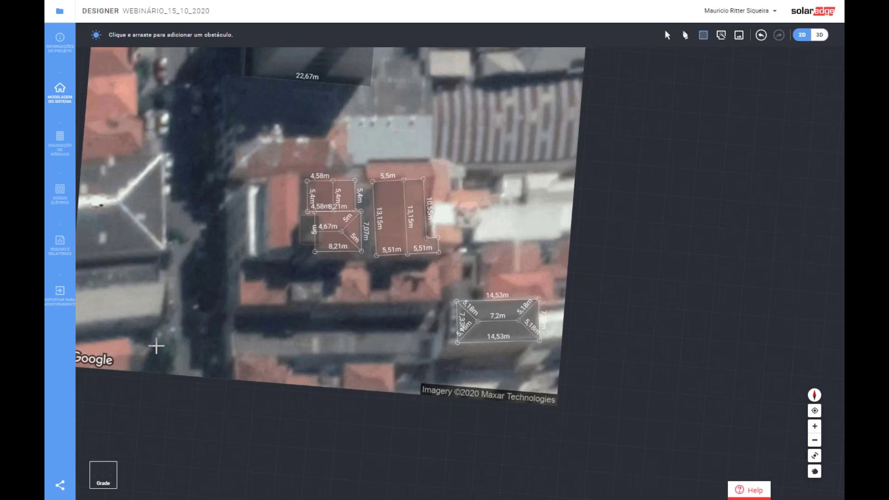
{"action": "scroll", "coordinate": [195, 265], "scroll_direction": "down", "scroll_amount": 1}
{"action": "scroll", "coordinate": [171, 322], "scroll_direction": "up", "scroll_amount": 1}
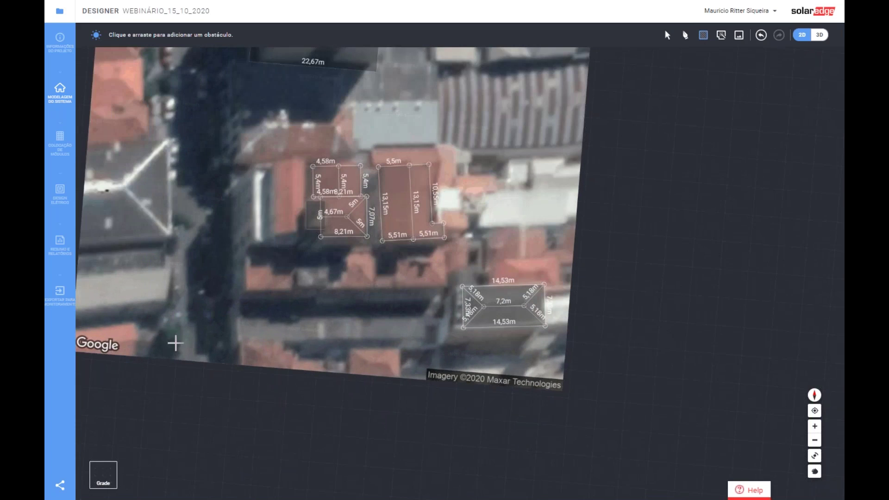
{"action": "left_click_drag", "start_coordinate": [150, 319], "coordinate": [185, 350]}
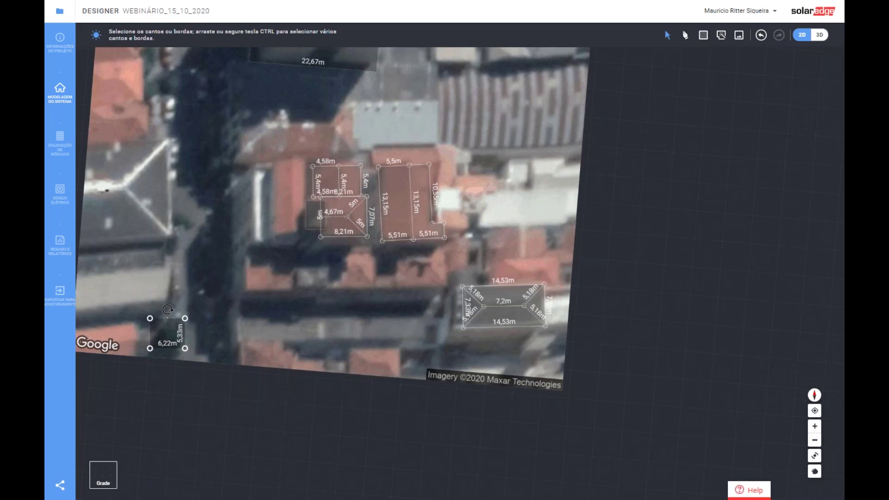
{"action": "left_click_drag", "start_coordinate": [162, 309], "coordinate": [147, 312]}
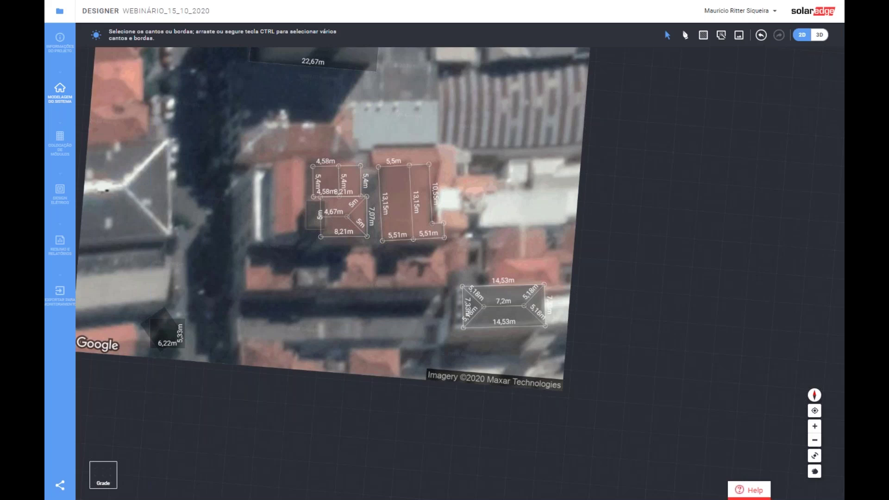
{"action": "mouse_move", "coordinate": [163, 321]}
{"action": "left_mouse_down"}
{"action": "mouse_move", "coordinate": [182, 325]}
{"action": "mouse_move", "coordinate": [169, 325]}
{"action": "left_mouse_up"}
{"action": "left_click", "coordinate": [169, 325]}
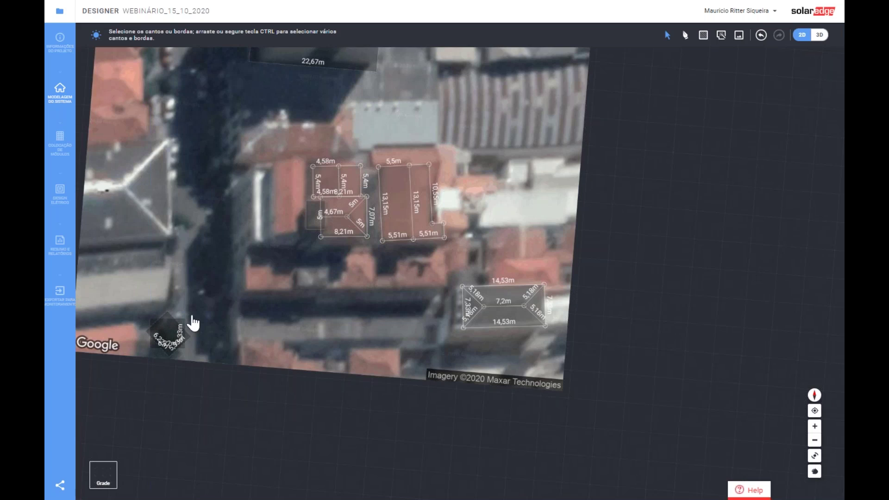
- In 3D, raise the new obstacle into a tall box
{"action": "left_click", "coordinate": [820, 35]}
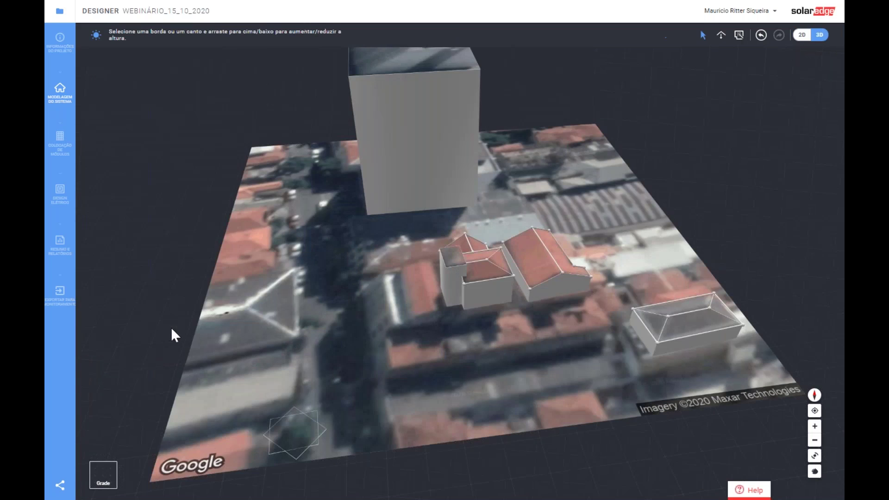
{"action": "left_click", "coordinate": [301, 431]}
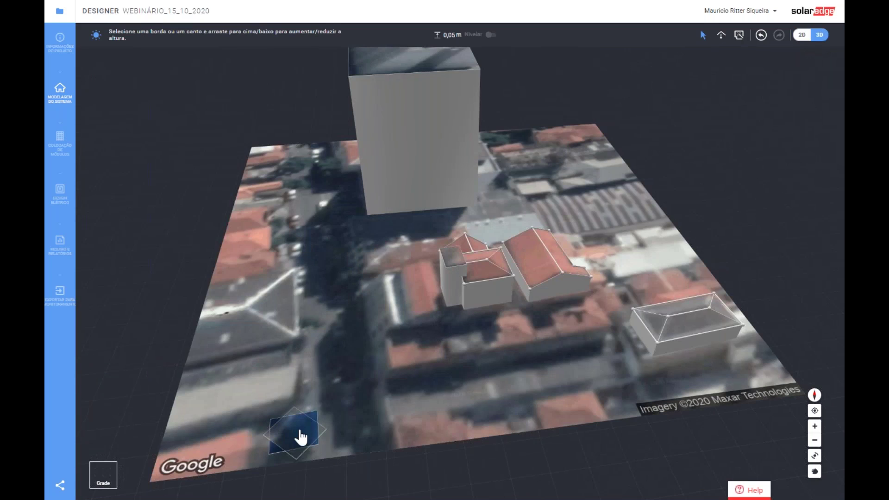
{"action": "left_click_drag", "start_coordinate": [294, 419], "coordinate": [297, 370]}
{"action": "left_click", "coordinate": [434, 296]}
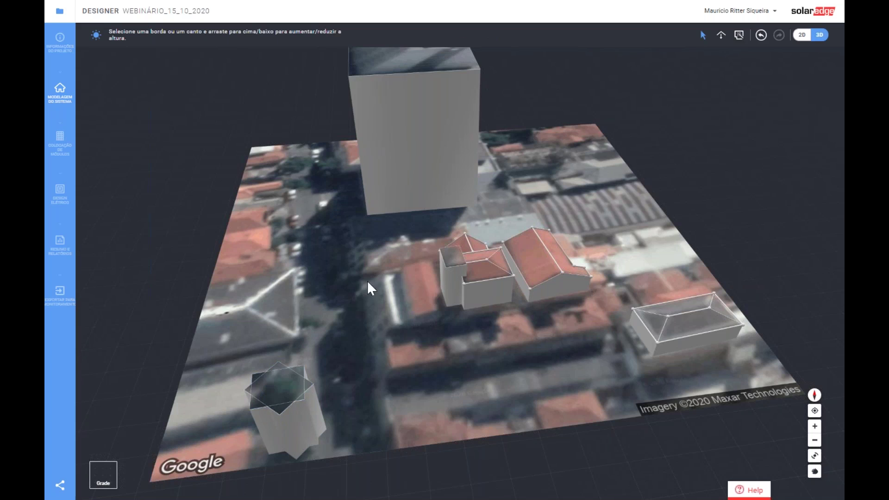
- Lower the small rooftop box so it rises just above the western roof face
{"action": "left_click", "coordinate": [307, 407]}
{"action": "left_click", "coordinate": [308, 445]}
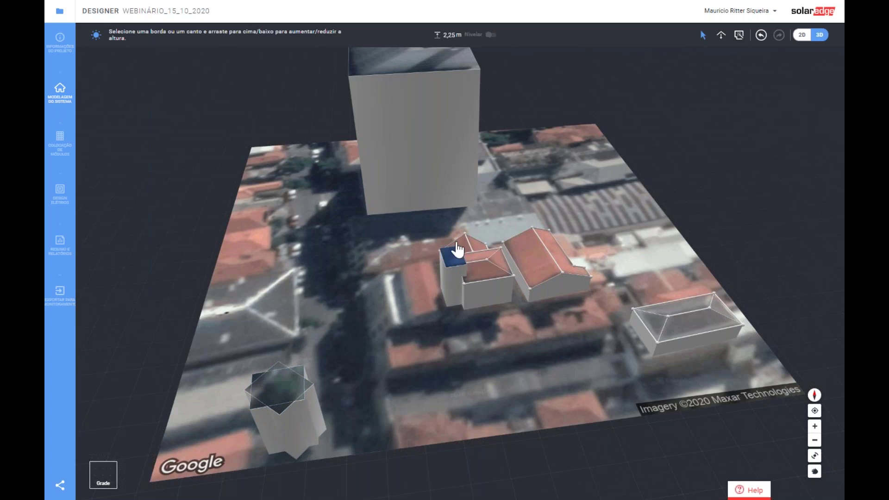
{"action": "scroll", "coordinate": [444, 269], "scroll_direction": "up", "scroll_amount": 5}
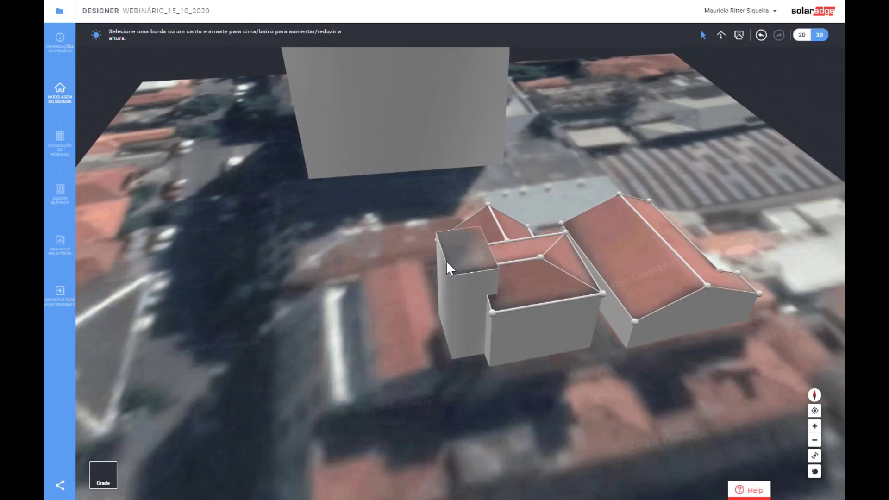
{"action": "left_click", "coordinate": [472, 252]}
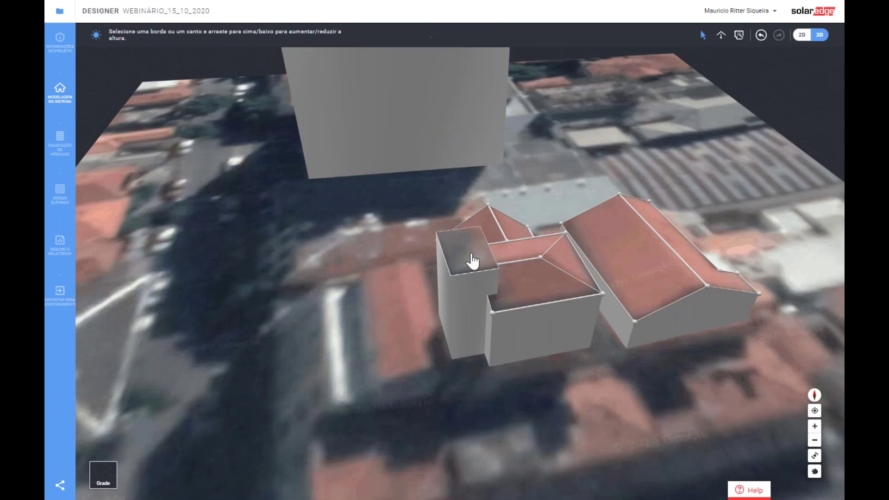
{"action": "mouse_move", "coordinate": [473, 258]}
{"action": "left_mouse_down"}
{"action": "mouse_move", "coordinate": [482, 270]}
{"action": "mouse_move", "coordinate": [482, 257]}
{"action": "left_mouse_up"}
{"action": "left_click", "coordinate": [608, 378]}
{"action": "scroll", "coordinate": [604, 343], "scroll_direction": "down", "scroll_amount": 5}
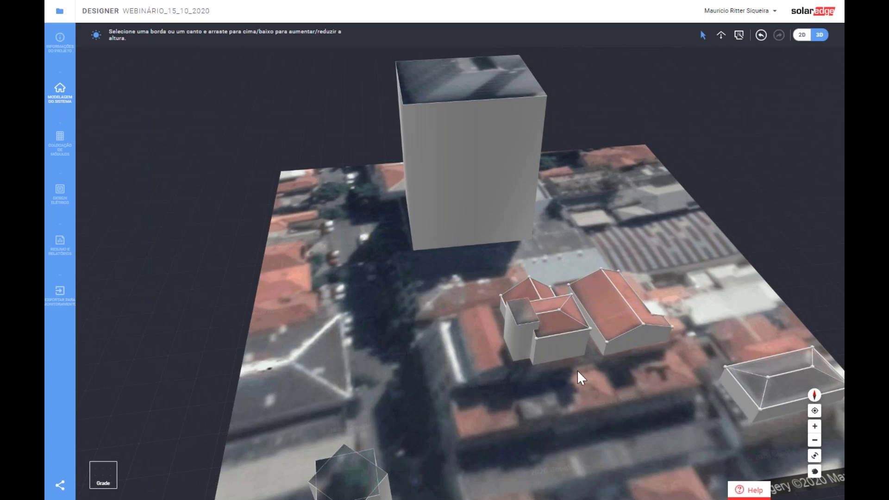
{"action": "right_click_drag", "start_coordinate": [686, 429], "coordinate": [415, 387]}
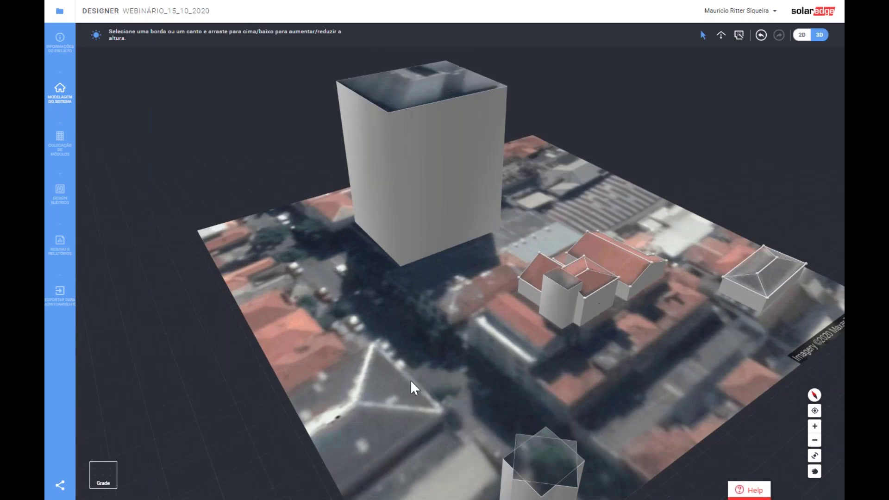
{"action": "scroll", "coordinate": [355, 333], "scroll_direction": "down", "scroll_amount": 5}
{"action": "scroll", "coordinate": [581, 326], "scroll_direction": "up", "scroll_amount": 3}
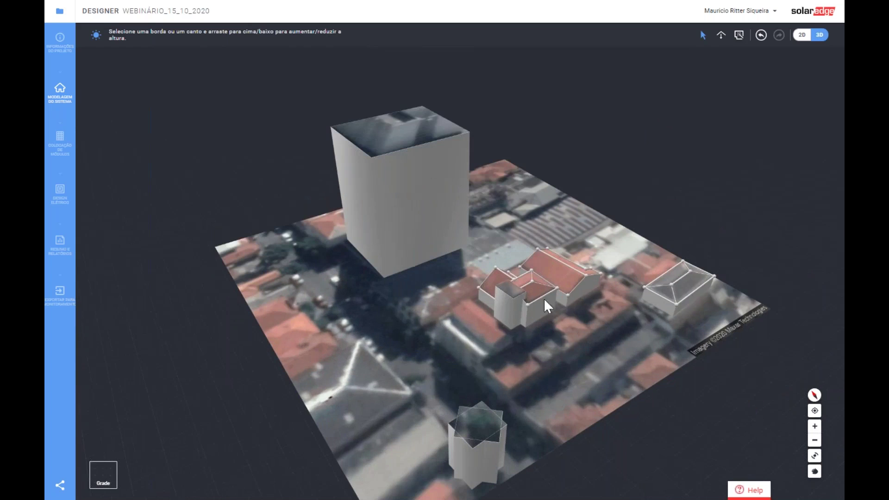
- Enter the Colocação de Módulos stage and select the large roof face
{"action": "left_click", "coordinate": [60, 139]}
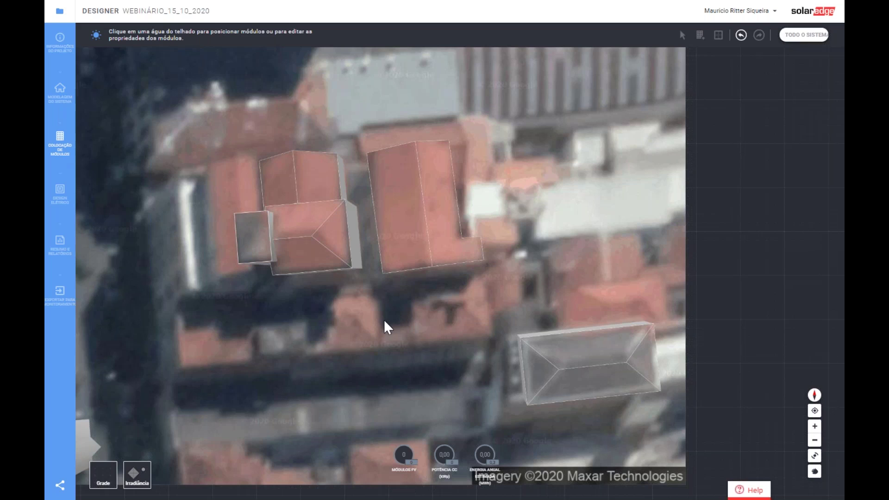
{"action": "middle_click_drag", "start_coordinate": [385, 319], "coordinate": [367, 230]}
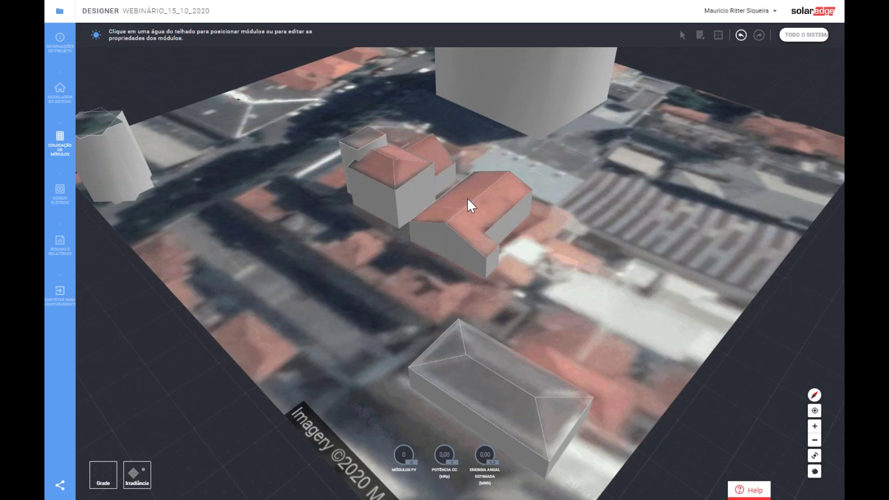
{"action": "left_click", "coordinate": [490, 213]}
- Show the Irradiância map and inspect the lower building's front roof face
{"action": "left_click", "coordinate": [138, 476]}
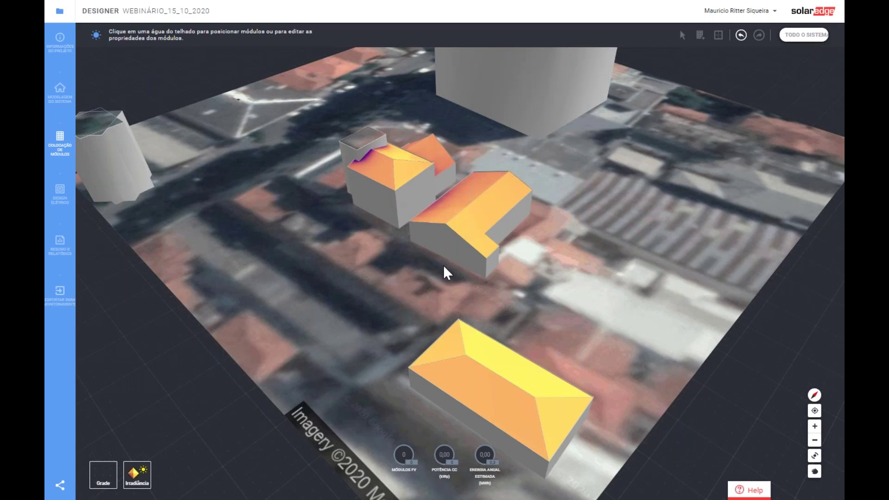
{"action": "scroll", "coordinate": [443, 250], "scroll_direction": "down", "scroll_amount": 3}
{"action": "scroll", "coordinate": [443, 232], "scroll_direction": "up", "scroll_amount": 3}
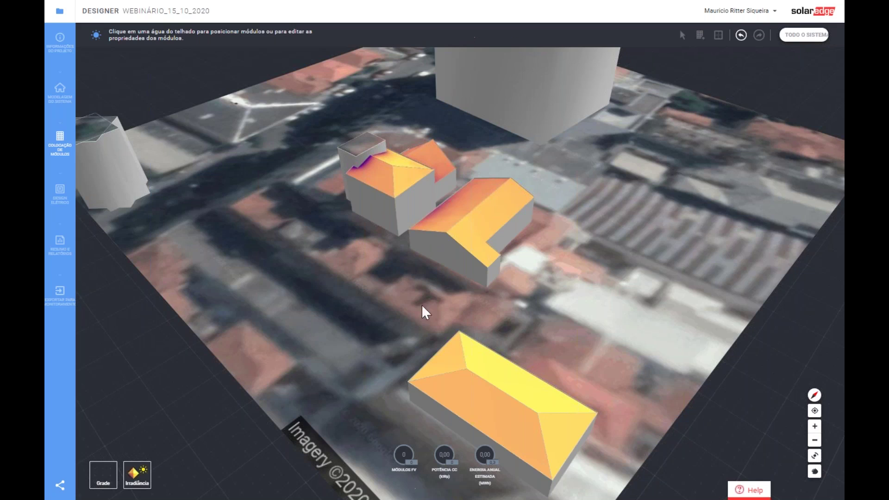
{"action": "left_click", "coordinate": [454, 382]}
{"action": "right_click_drag", "start_coordinate": [299, 181], "coordinate": [362, 181]}
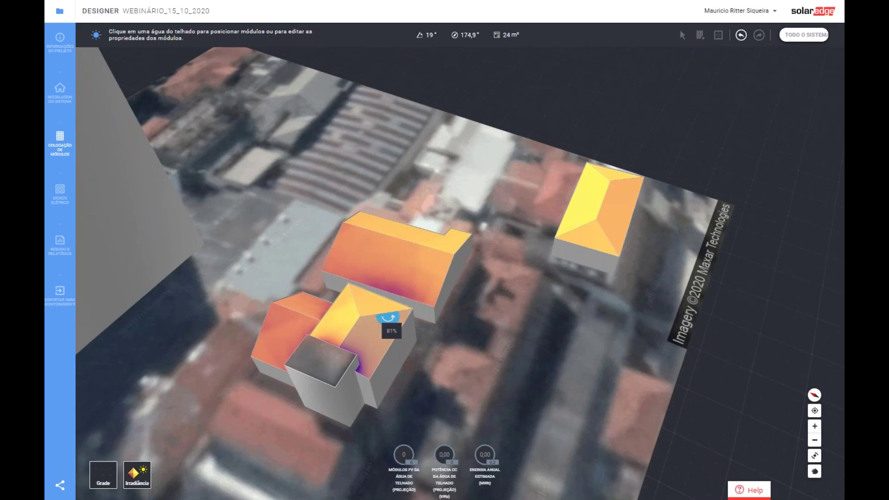
{"action": "right_click_drag", "start_coordinate": [435, 360], "coordinate": [393, 273]}
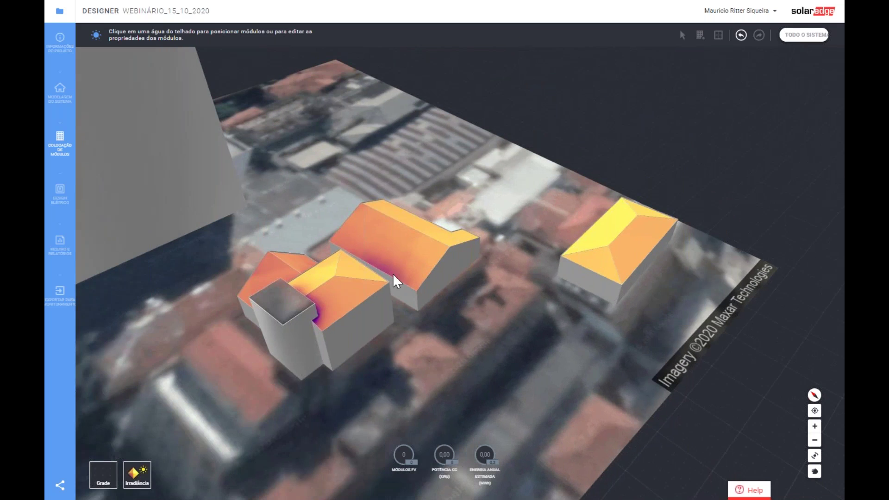
{"action": "scroll", "coordinate": [393, 273], "scroll_direction": "up", "scroll_amount": 5}
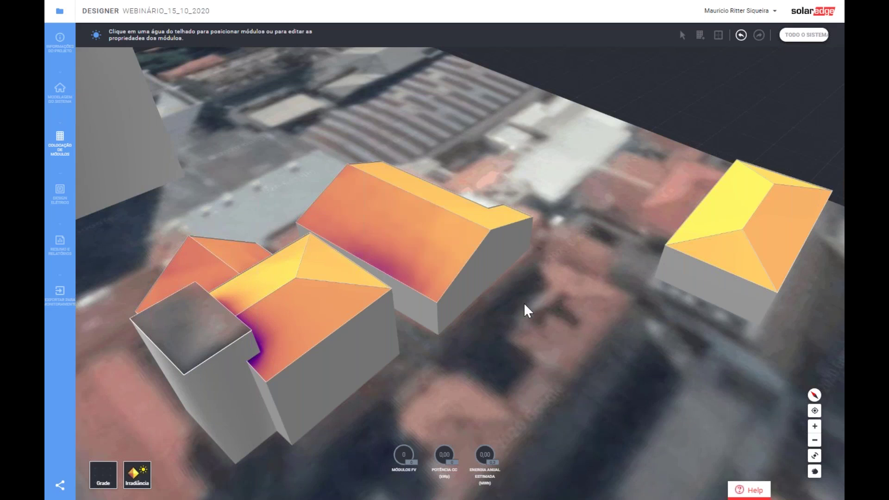
- Orbit the buildings to view the irradiance-shaded roofs from other angles
{"action": "right_click_drag", "start_coordinate": [524, 302], "coordinate": [474, 302]}
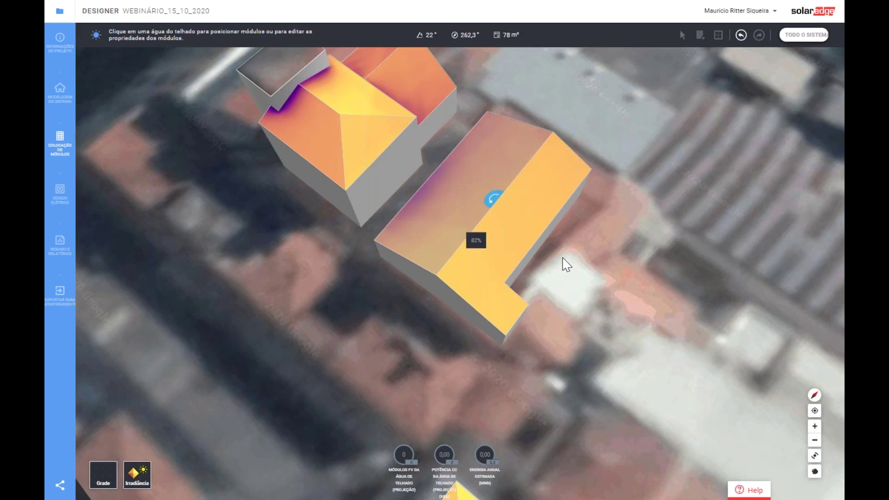
{"action": "right_click_drag", "start_coordinate": [570, 305], "coordinate": [560, 278]}
{"action": "scroll", "coordinate": [546, 284], "scroll_direction": "down", "scroll_amount": 3}
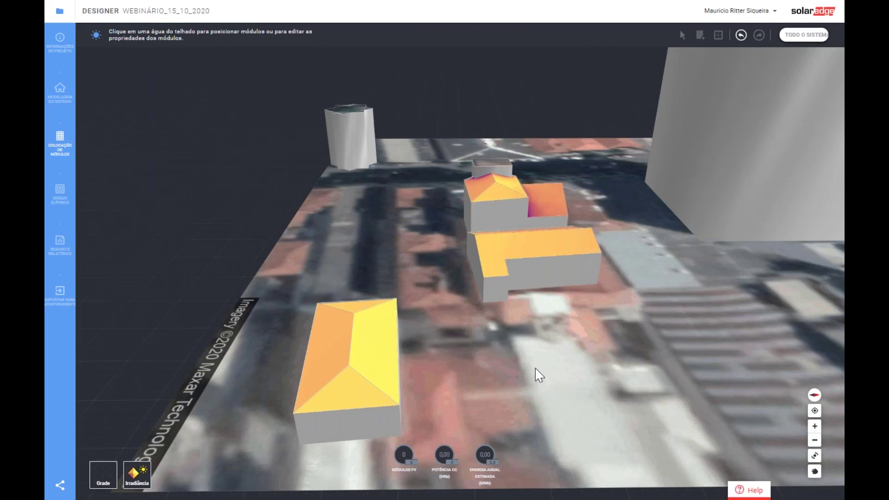
{"action": "mouse_move", "coordinate": [373, 359]}
{"action": "scroll", "coordinate": [599, 304], "scroll_direction": "down", "scroll_amount": 2}
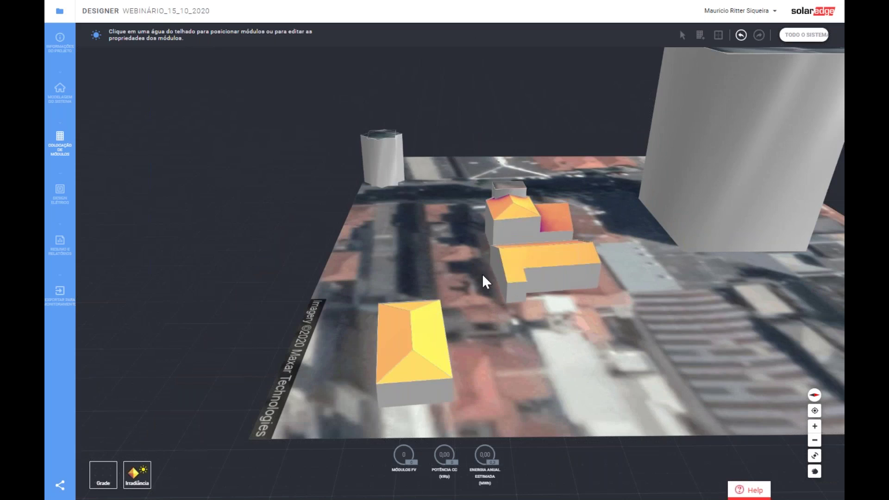
{"action": "right_click_drag", "start_coordinate": [482, 274], "coordinate": [436, 219]}
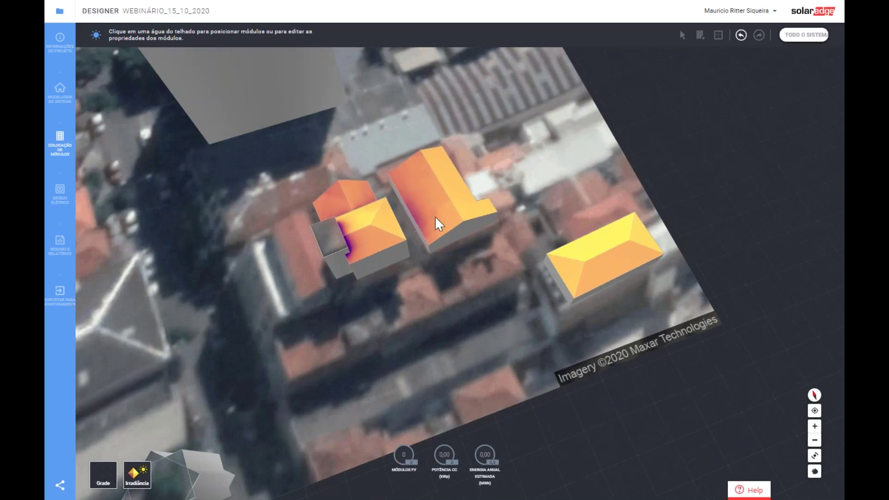
- Select the small roof face and open the PV module placement settings
{"action": "left_click", "coordinate": [359, 221]}
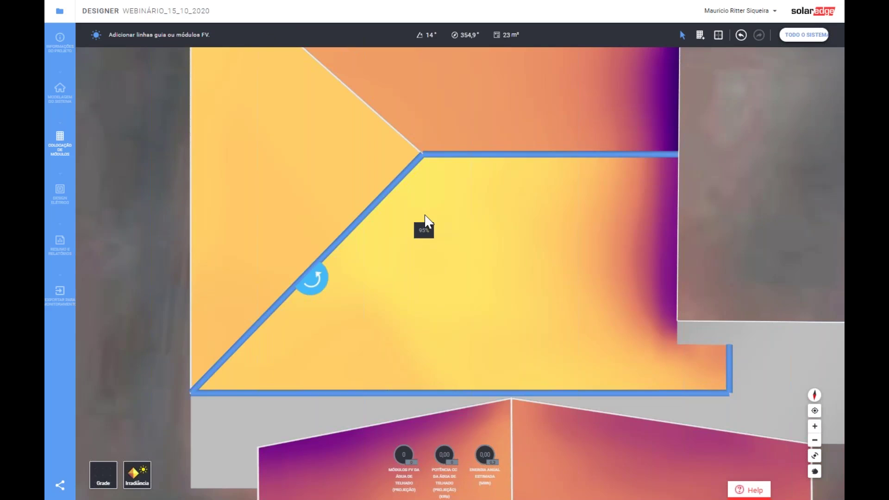
{"action": "scroll", "coordinate": [425, 215], "scroll_direction": "down", "scroll_amount": 3}
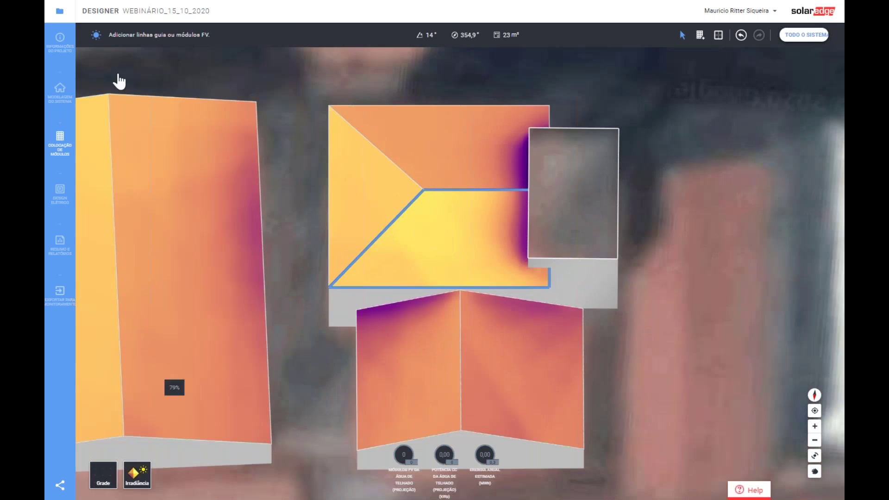
{"action": "left_click", "coordinate": [700, 35]}
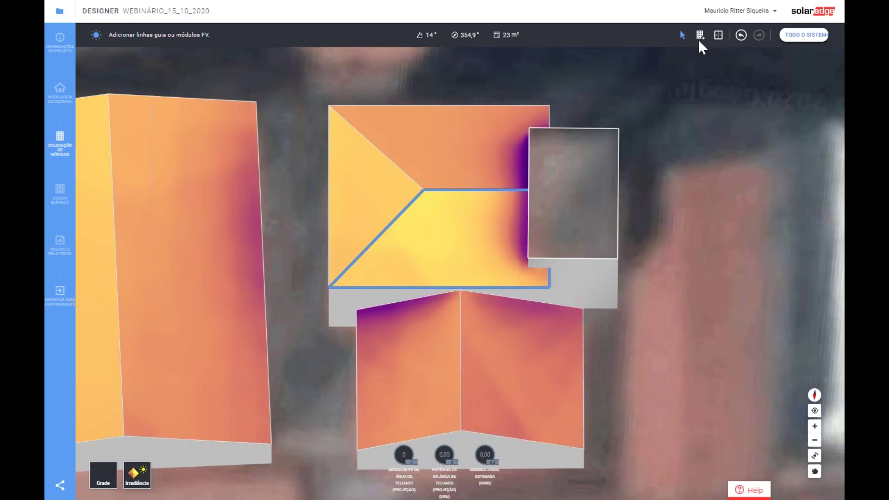
{"action": "left_click", "coordinate": [703, 37]}
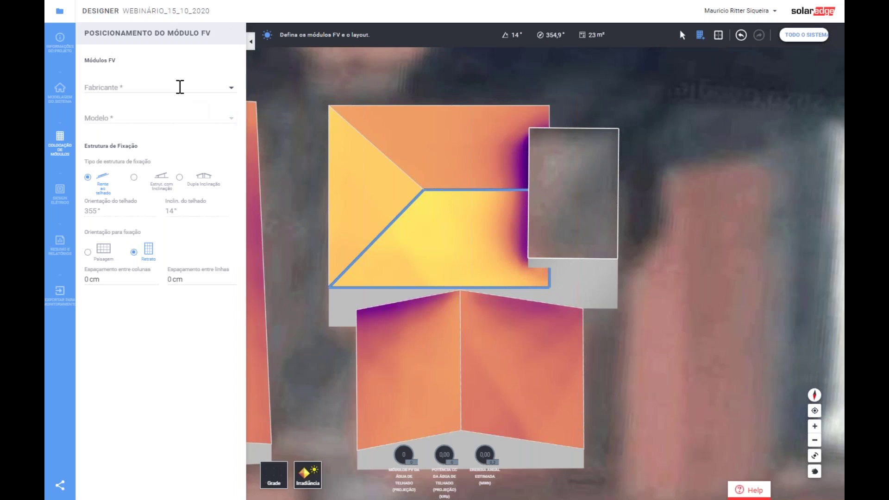
- Choose Longi Solar LR4-72HPH-425M as the PV module
{"action": "left_click", "coordinate": [179, 86]}
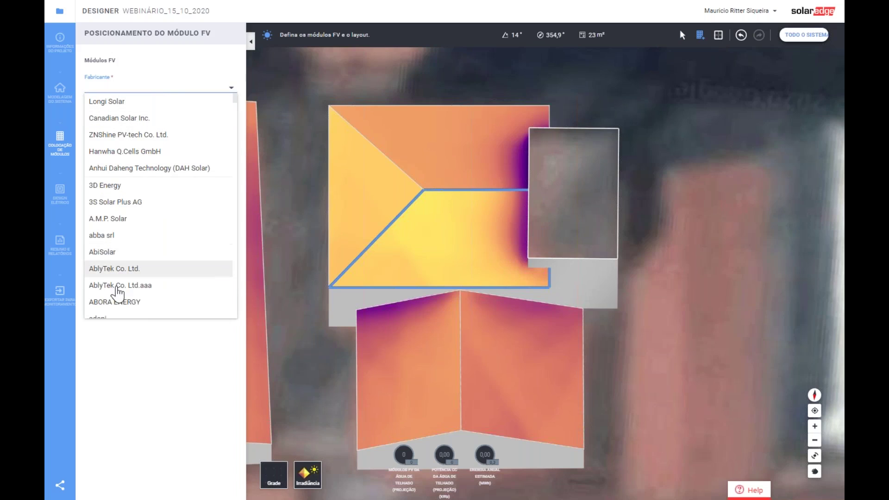
{"action": "left_click", "coordinate": [123, 103]}
{"action": "left_click", "coordinate": [114, 117]}
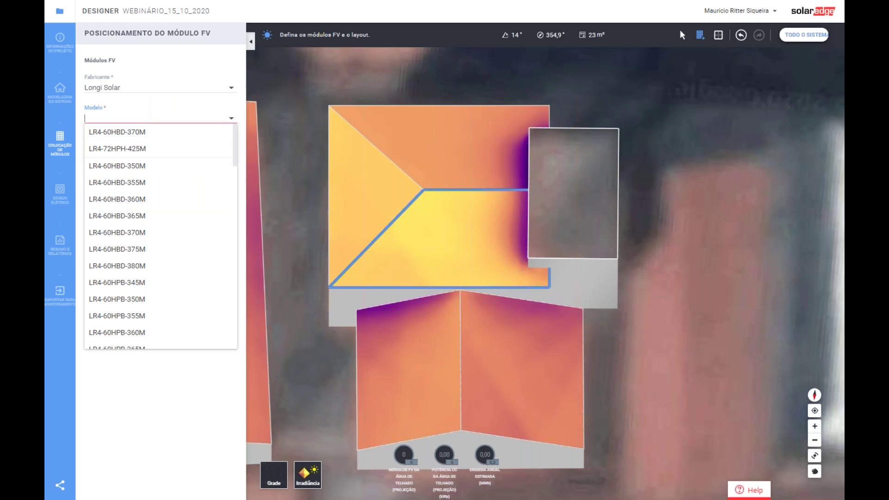
{"action": "type", "text": "345"}
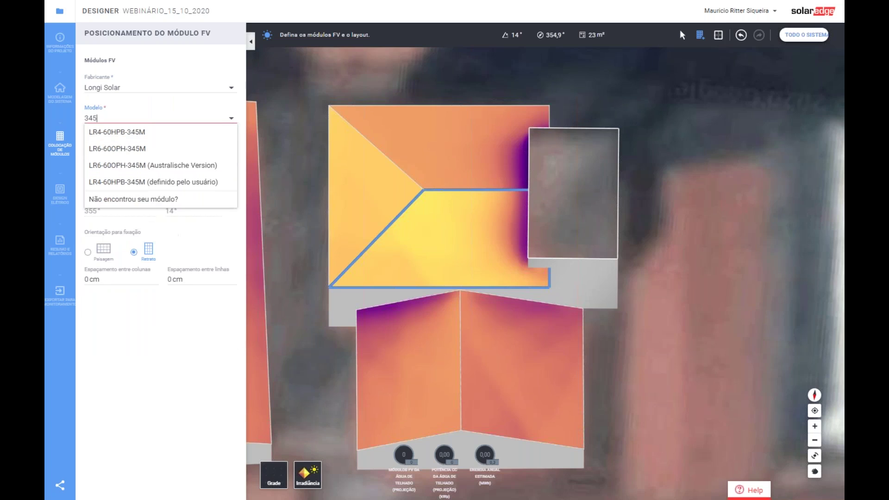
{"action": "key", "text": "BackSpace"}
{"action": "key", "text": "BackSpace"}
{"action": "key", "text": "BackSpace"}
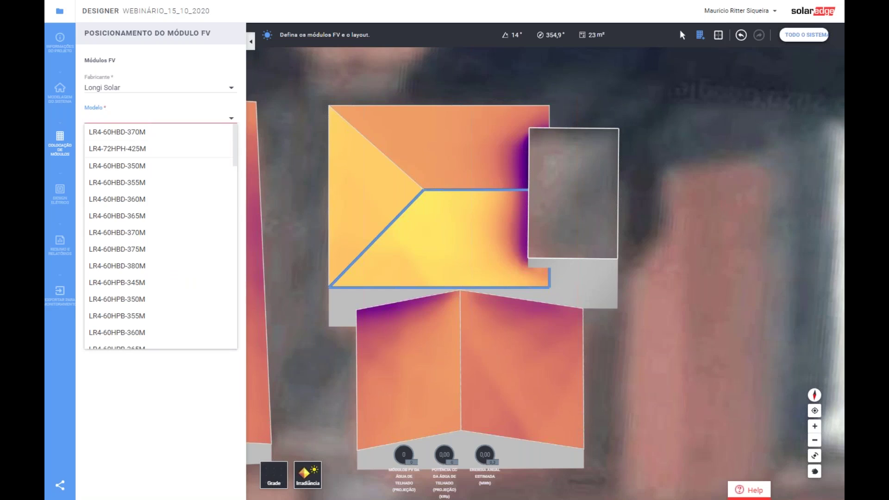
{"action": "type", "text": "41"}
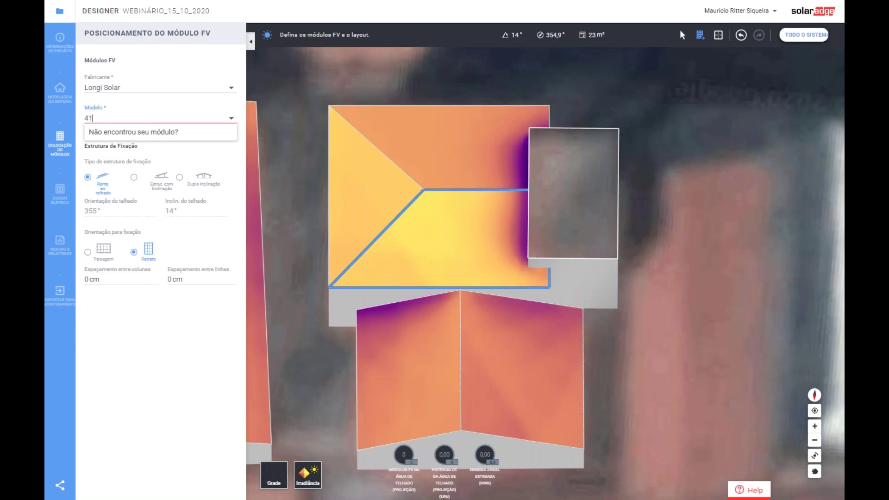
{"action": "key", "text": "BackSpace"}
{"action": "type", "text": "20"}
{"action": "key", "text": "BackSpace"}
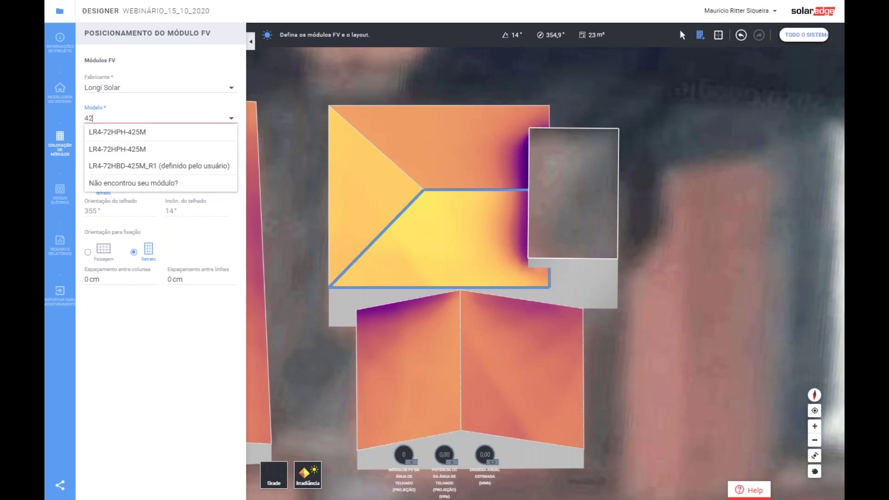
{"action": "key", "text": "BackSpace"}
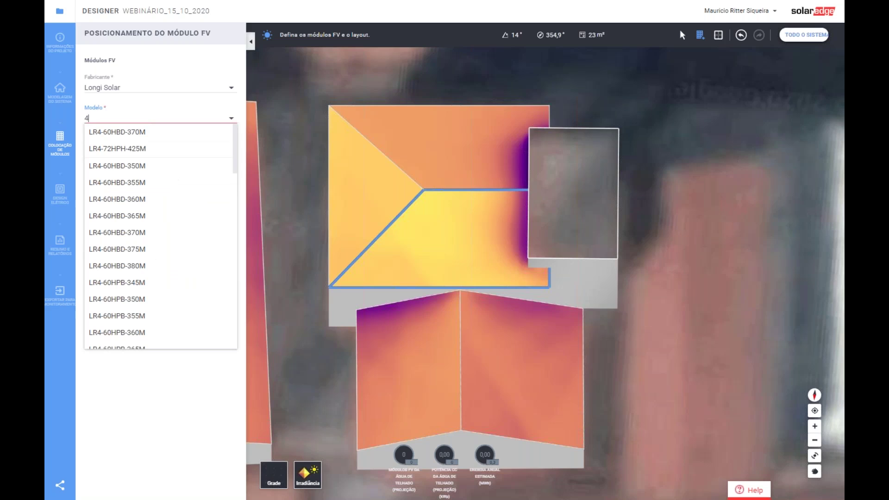
{"action": "type", "text": "25"}
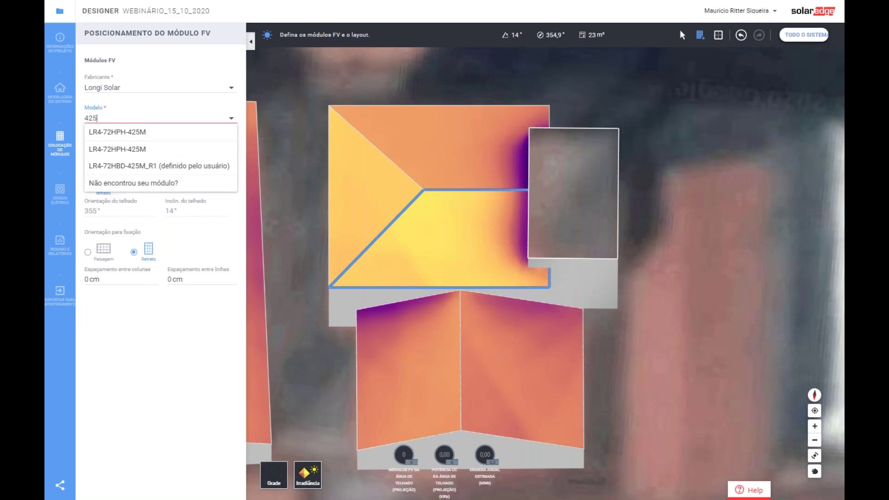
{"action": "left_click", "coordinate": [137, 135]}
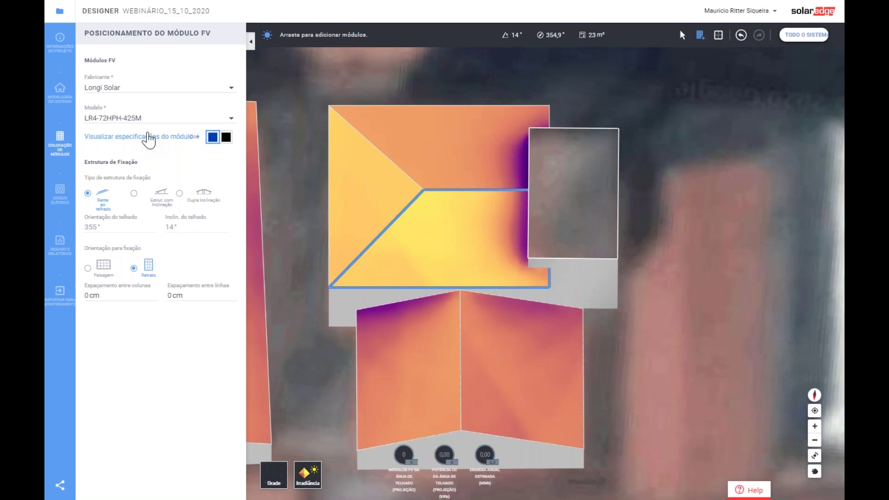
- Review the chosen module's datasheet, then lay out a block of modules on the trapezoid roof face
{"action": "left_click", "coordinate": [149, 137]}
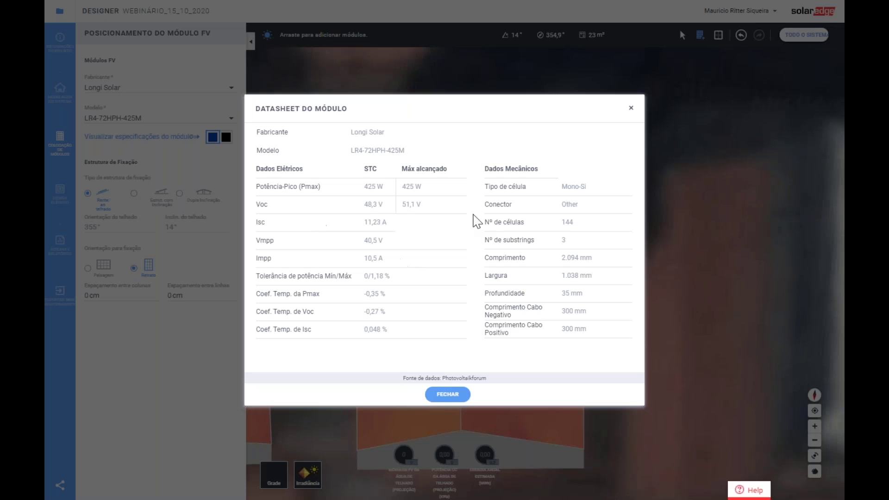
{"action": "left_click", "coordinate": [447, 394]}
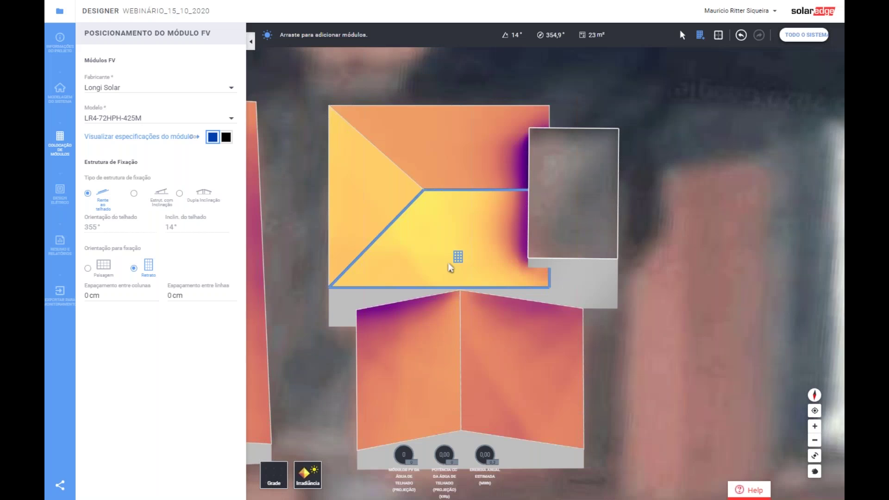
{"action": "scroll", "coordinate": [478, 233], "scroll_direction": "down", "scroll_amount": 2}
{"action": "left_click_drag", "start_coordinate": [350, 192], "coordinate": [665, 367]}
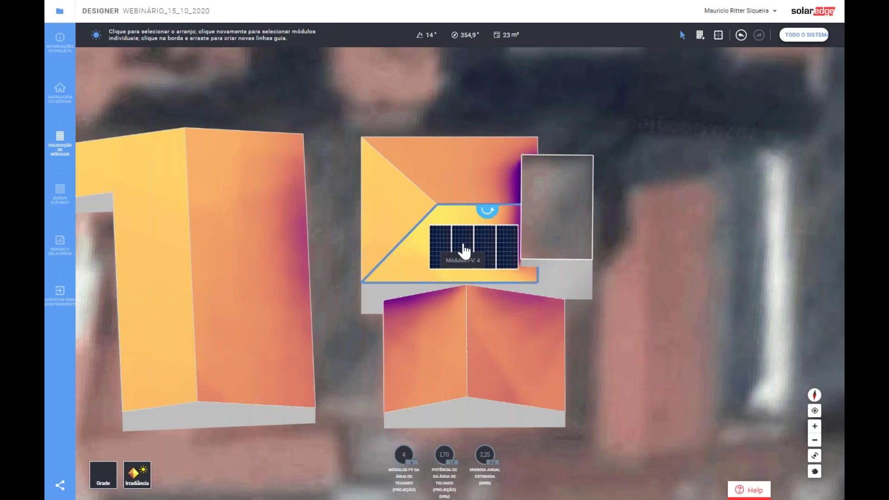
{"action": "left_click", "coordinate": [466, 236]}
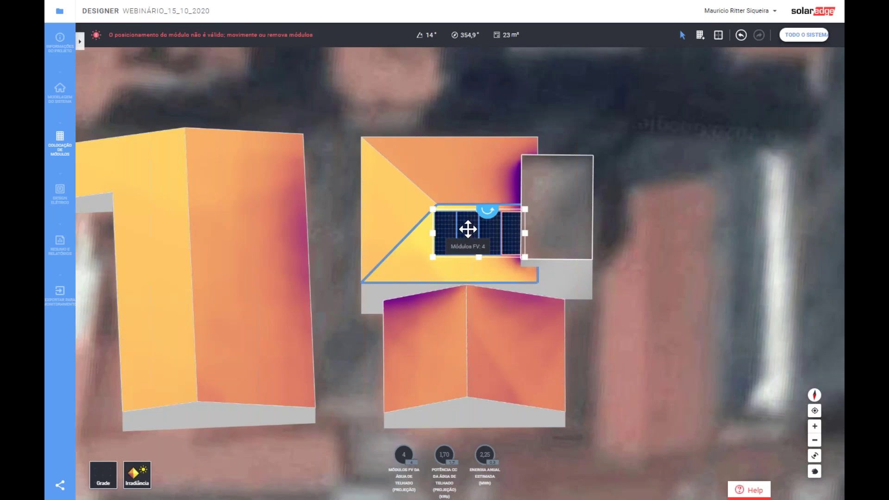
- Switch the array to landscape, move it down to the roof edge and extend it upward
{"action": "left_click_drag", "start_coordinate": [468, 221], "coordinate": [446, 255]}
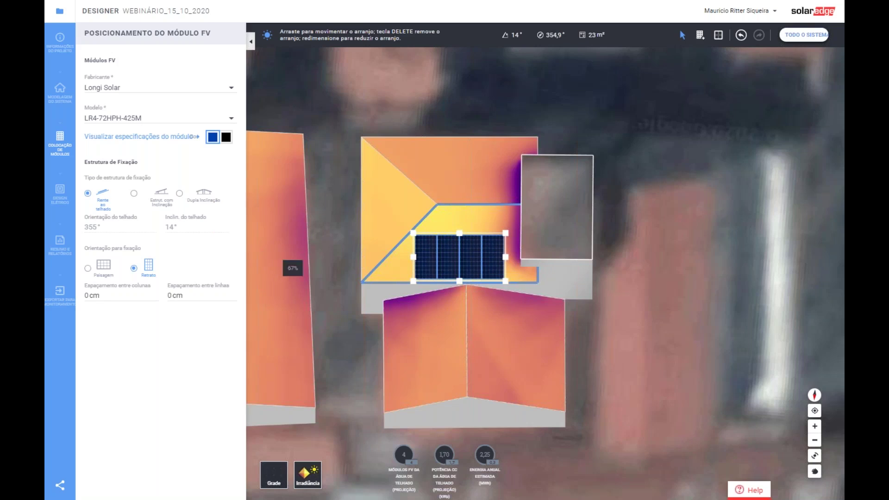
{"action": "left_click", "coordinate": [88, 267]}
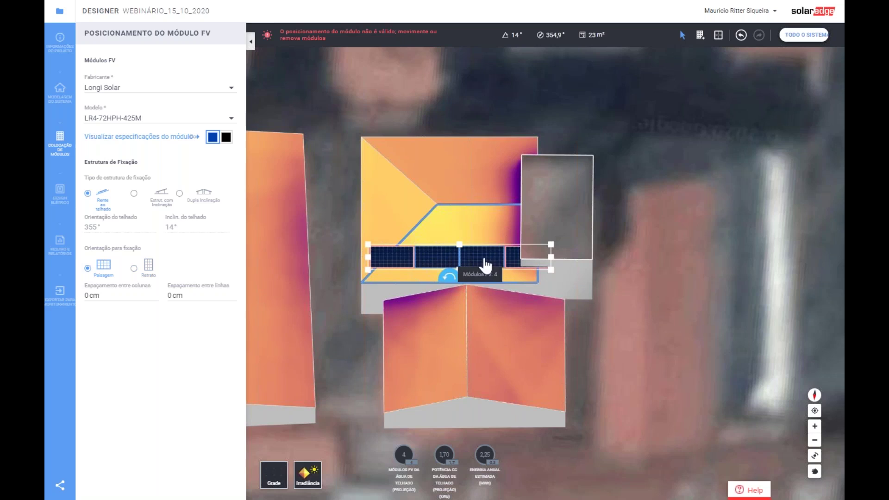
{"action": "left_click_drag", "start_coordinate": [506, 264], "coordinate": [518, 270]}
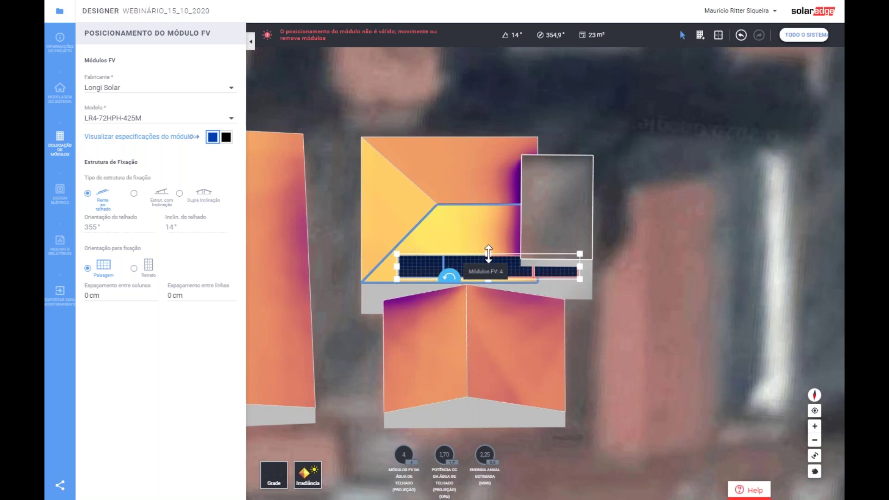
{"action": "mouse_move", "coordinate": [486, 214]}
{"action": "left_mouse_down"}
{"action": "mouse_move", "coordinate": [486, 132]}
{"action": "mouse_move", "coordinate": [488, 209]}
{"action": "left_mouse_up"}
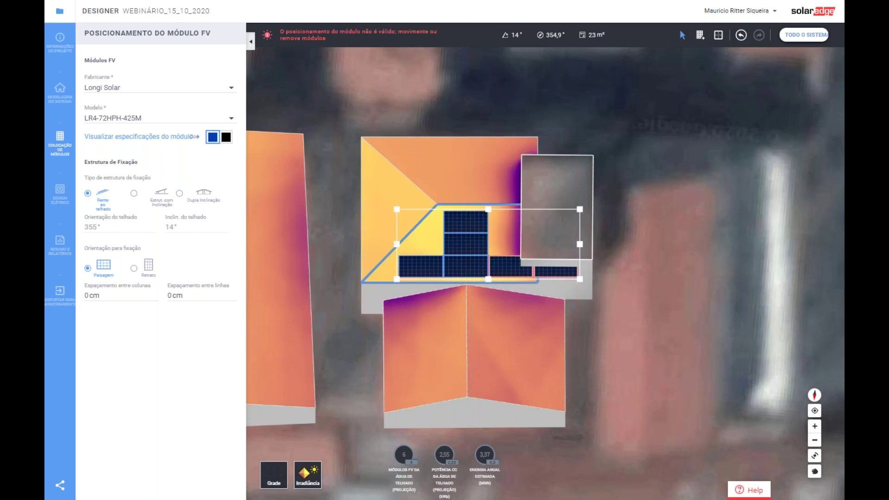
- Delete the two rightmost single modules, leaving a four-module array
{"action": "left_click", "coordinate": [556, 273]}
{"action": "key", "text": "Delete"}
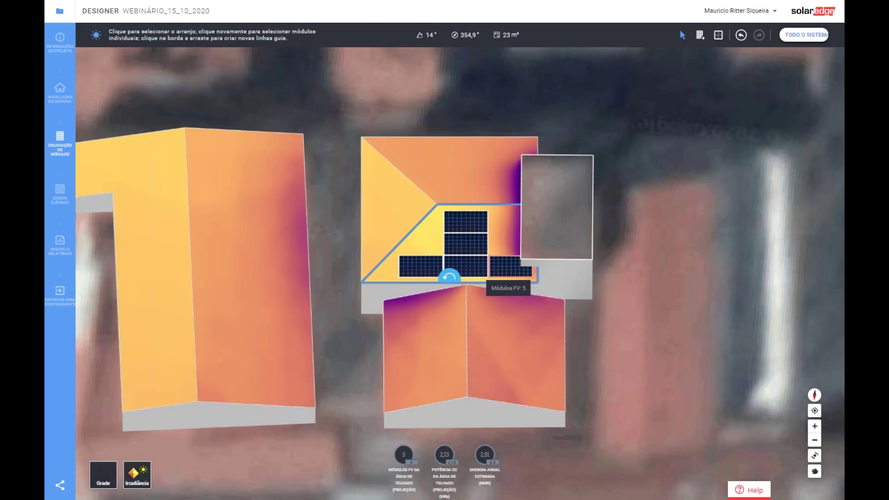
{"action": "left_click", "coordinate": [509, 266]}
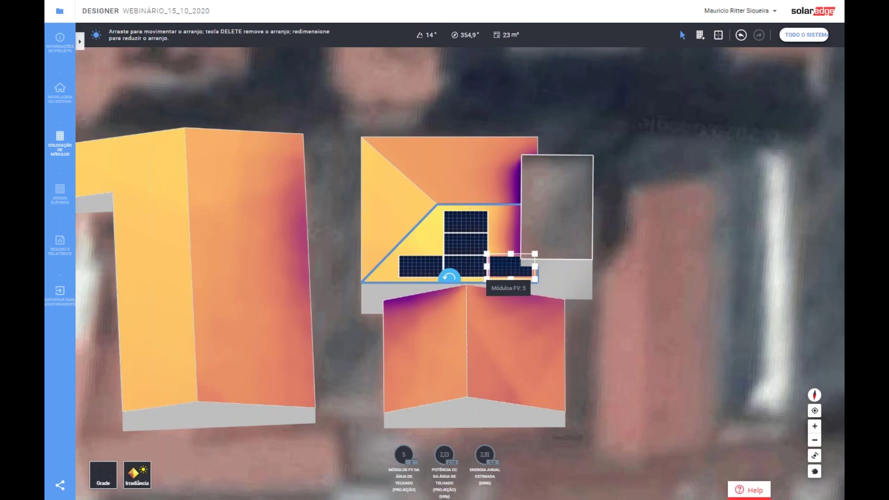
{"action": "key", "text": "Delete"}
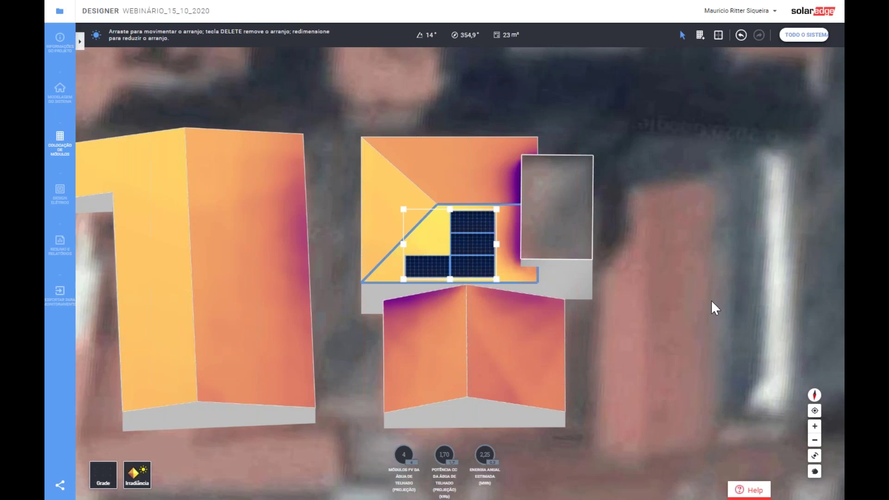
{"action": "left_click", "coordinate": [711, 302]}
{"action": "left_click", "coordinate": [477, 270]}
- Trim the array's top row and stretch the bottom row left to five modules
{"action": "left_click_drag", "start_coordinate": [478, 270], "coordinate": [490, 273]}
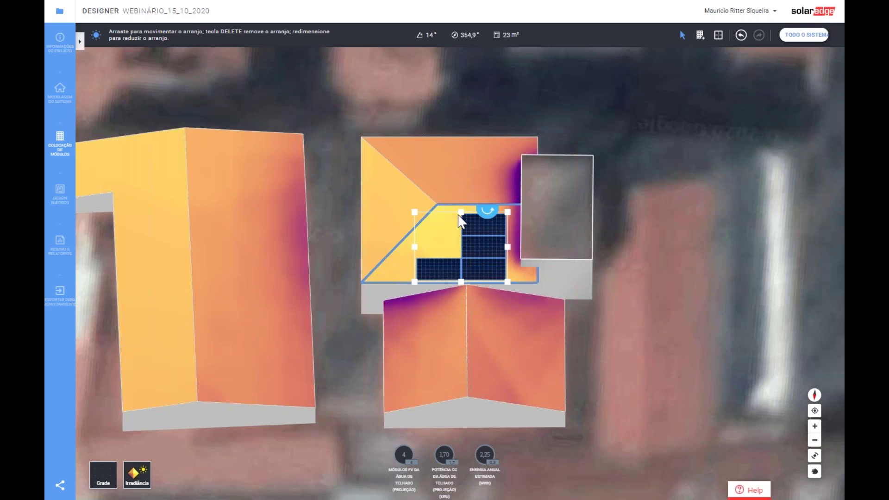
{"action": "left_click_drag", "start_coordinate": [460, 212], "coordinate": [470, 277]}
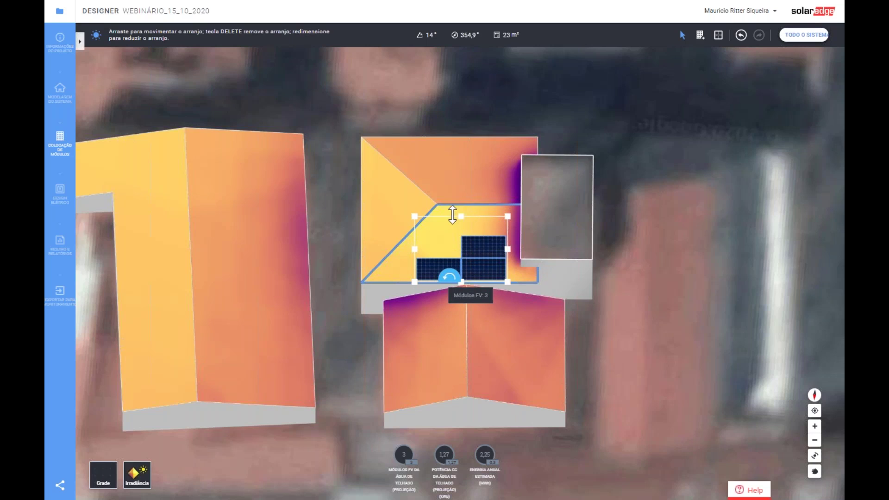
{"action": "mouse_move", "coordinate": [460, 217]}
{"action": "left_mouse_down"}
{"action": "mouse_move", "coordinate": [462, 258]}
{"action": "mouse_move", "coordinate": [460, 185]}
{"action": "mouse_move", "coordinate": [461, 212]}
{"action": "left_mouse_up"}
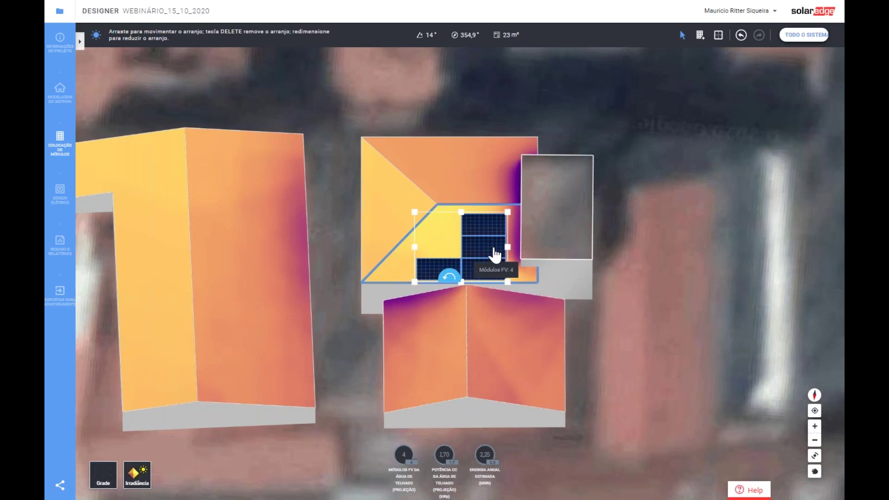
{"action": "left_click_drag", "start_coordinate": [495, 249], "coordinate": [499, 246]}
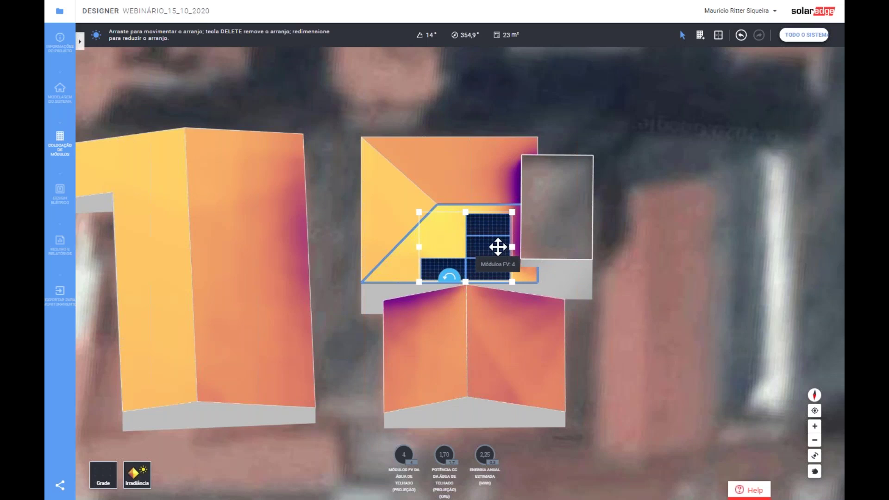
{"action": "left_click", "coordinate": [471, 253]}
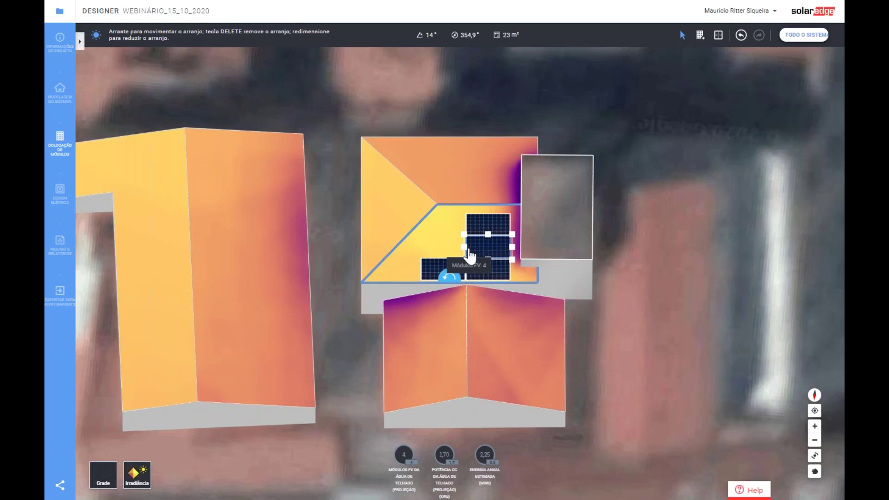
{"action": "left_click_drag", "start_coordinate": [420, 250], "coordinate": [411, 251]}
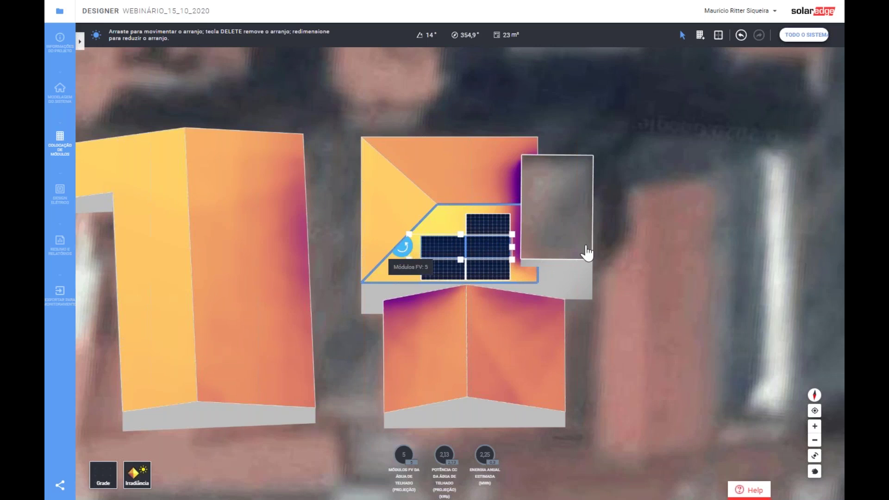
- Nudge the five-module array slightly down, giving 2,13 kWp on this face
{"action": "left_click", "coordinate": [686, 334]}
{"action": "left_click", "coordinate": [501, 269]}
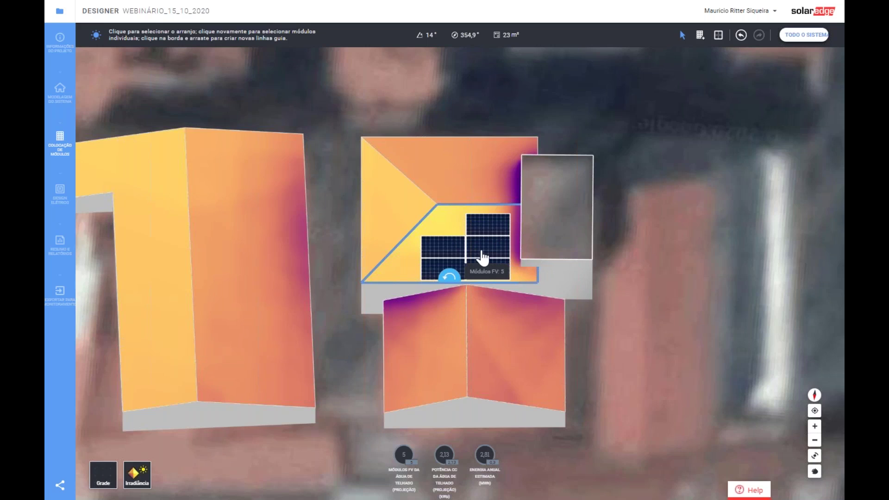
{"action": "left_click_drag", "start_coordinate": [482, 250], "coordinate": [482, 251]}
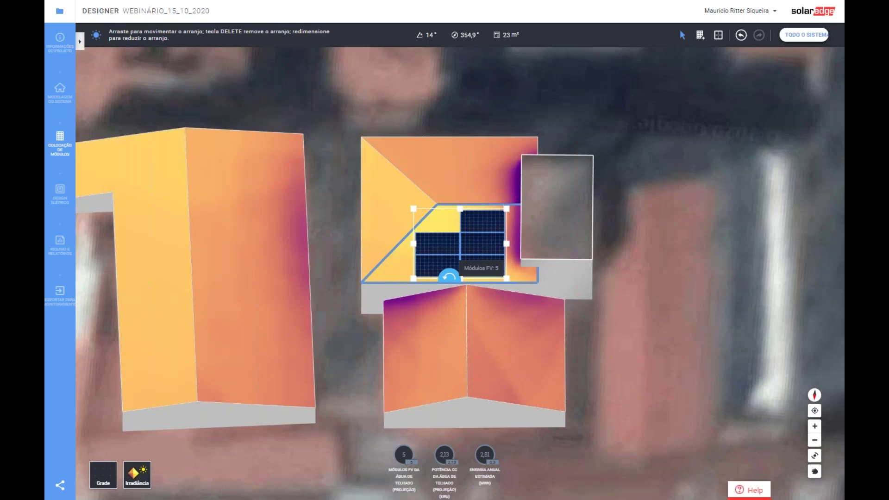
{"action": "left_click", "coordinate": [673, 277]}
{"action": "left_click", "coordinate": [497, 229]}
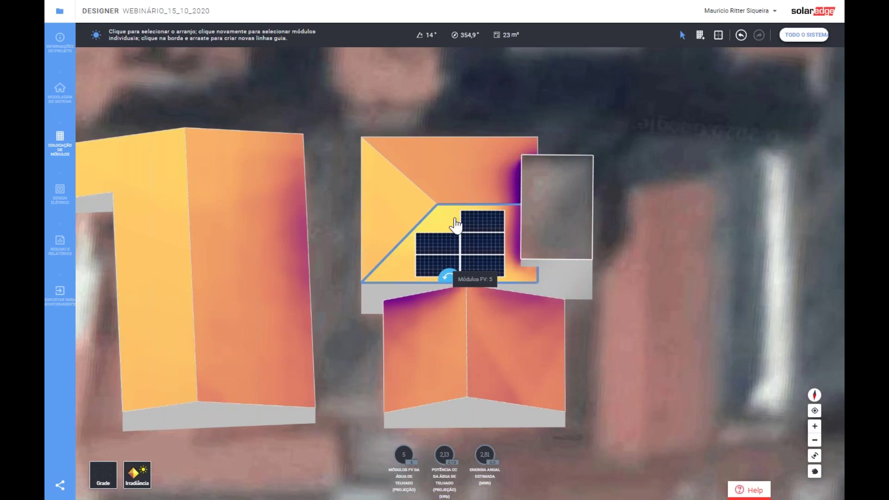
- From the site overview, open the small building's adjacent roof face and align rows to its edge
{"action": "left_click", "coordinate": [815, 39]}
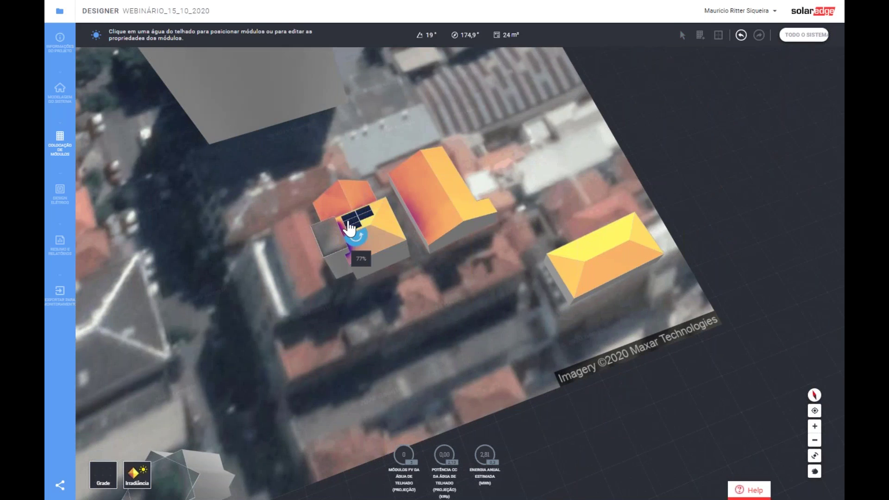
{"action": "right_click_drag", "start_coordinate": [377, 242], "coordinate": [377, 238]}
{"action": "left_click", "coordinate": [377, 243]}
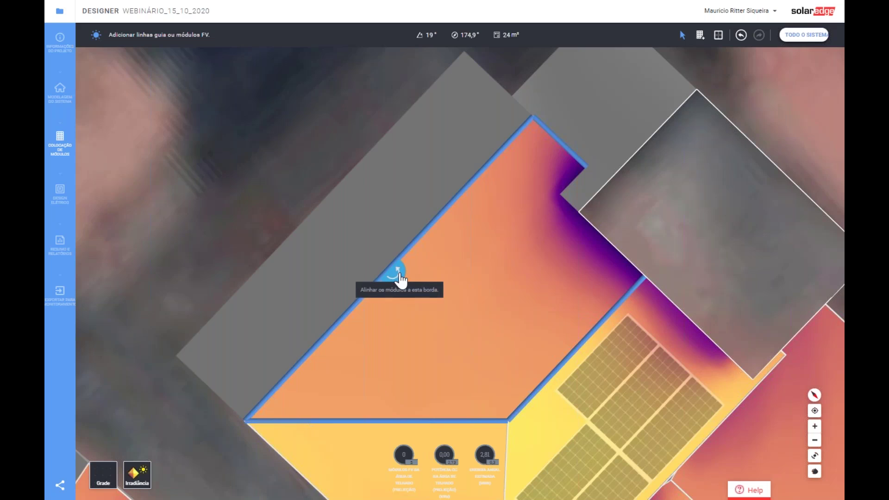
{"action": "left_click", "coordinate": [398, 277]}
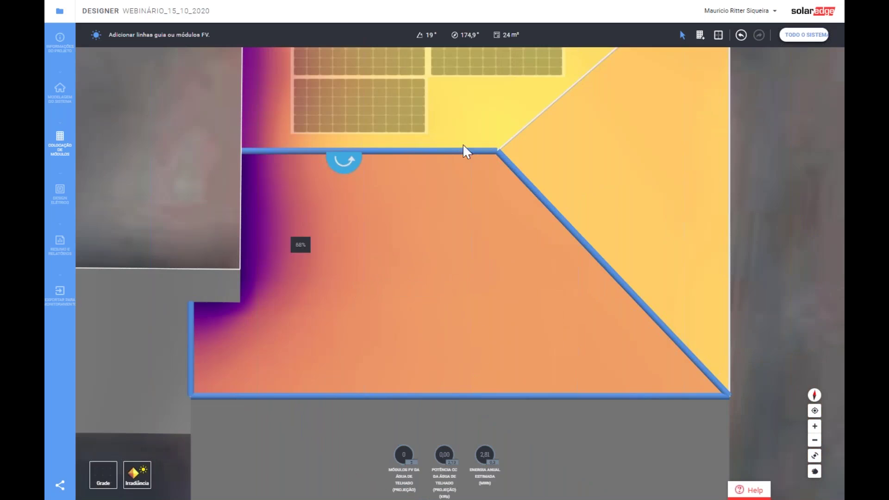
- Lay out five landscape modules on that face, shifted right and down, then view the whole site
{"action": "left_click", "coordinate": [700, 35]}
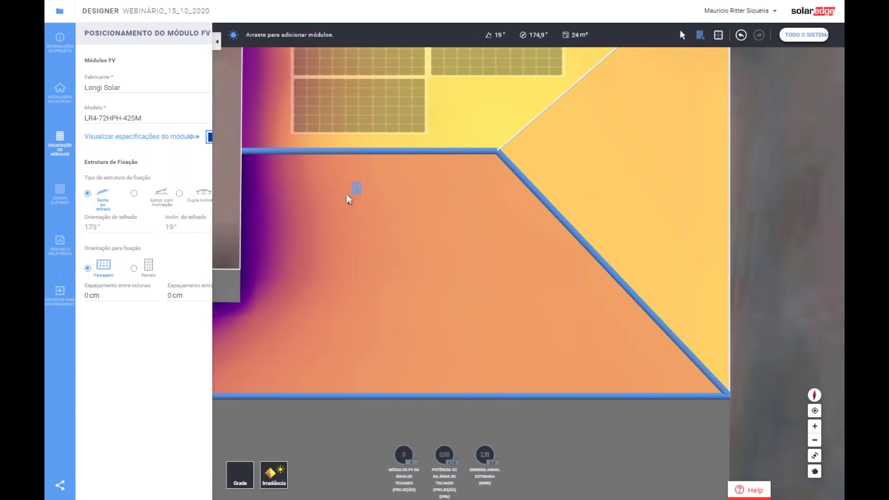
{"action": "left_click_drag", "start_coordinate": [259, 162], "coordinate": [741, 404]}
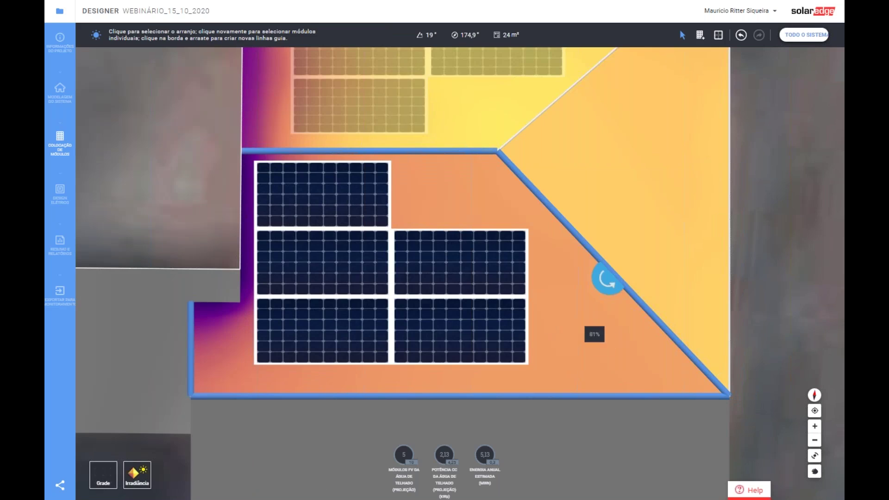
{"action": "left_click_drag", "start_coordinate": [454, 285], "coordinate": [480, 292]}
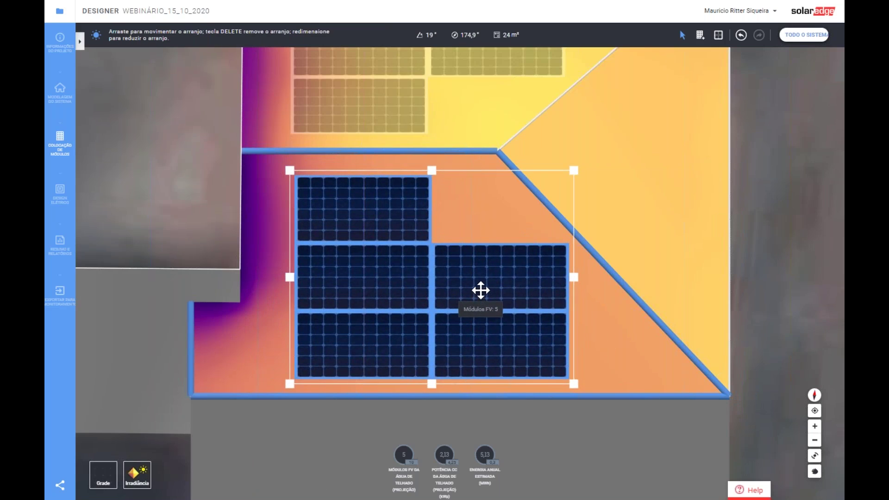
{"action": "left_click", "coordinate": [650, 232]}
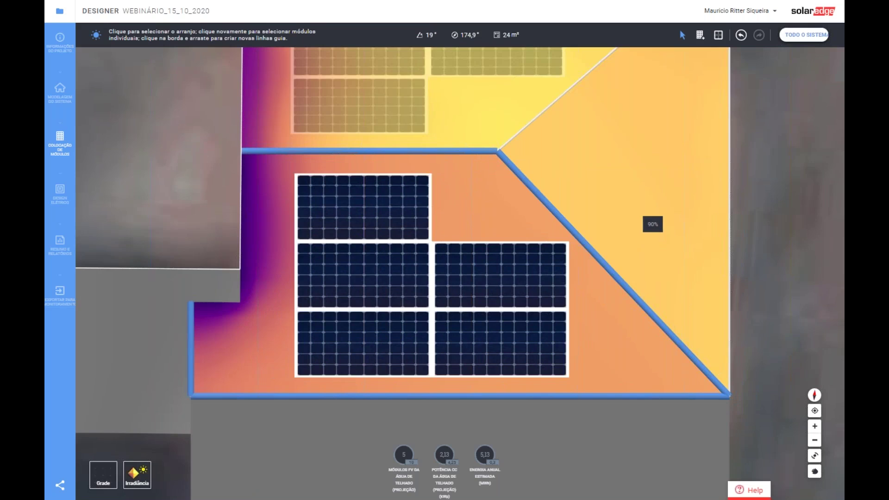
{"action": "left_click", "coordinate": [755, 73]}
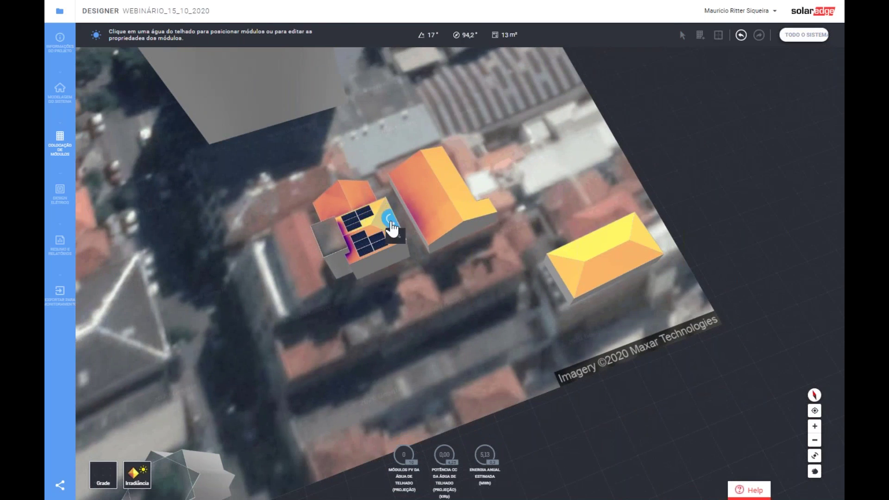
- Place one module at the triangular face's base and stretch it to two stacked modules
{"action": "left_click", "coordinate": [388, 227]}
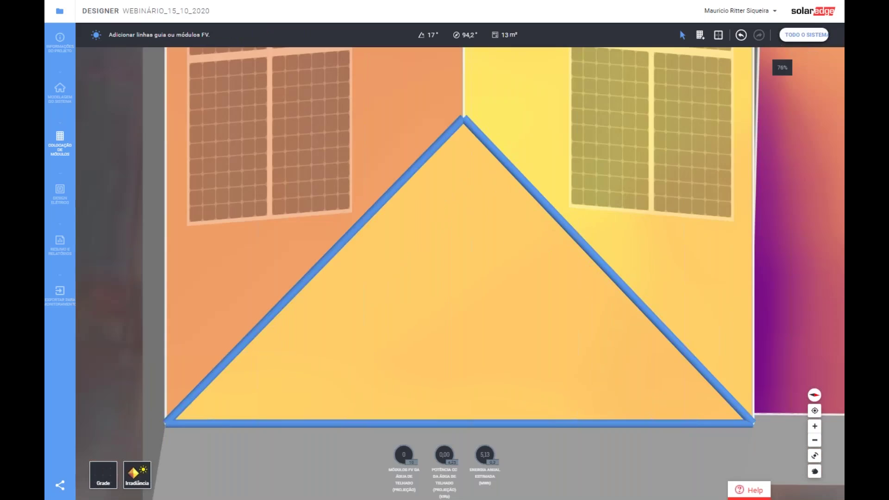
{"action": "left_click", "coordinate": [700, 35]}
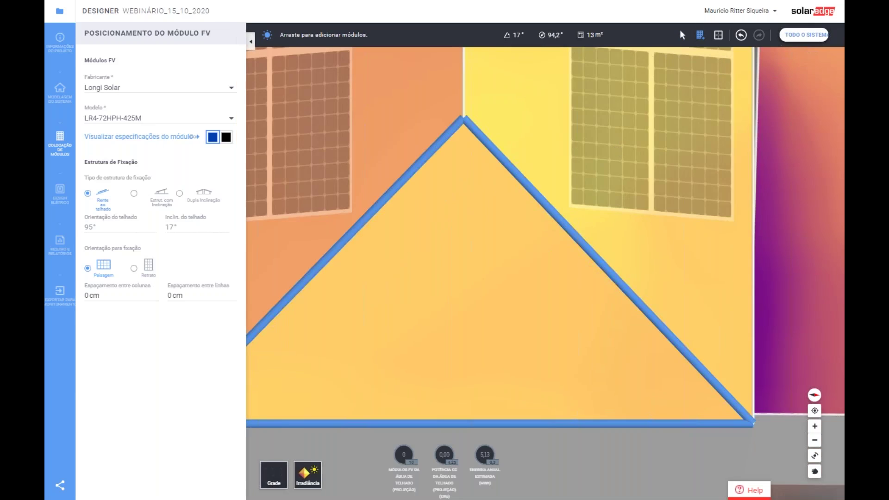
{"action": "left_click_drag", "start_coordinate": [777, 423], "coordinate": [468, 234]}
{"action": "left_click_drag", "start_coordinate": [371, 109], "coordinate": [677, 440]}
{"action": "left_click_drag", "start_coordinate": [480, 331], "coordinate": [494, 383]}
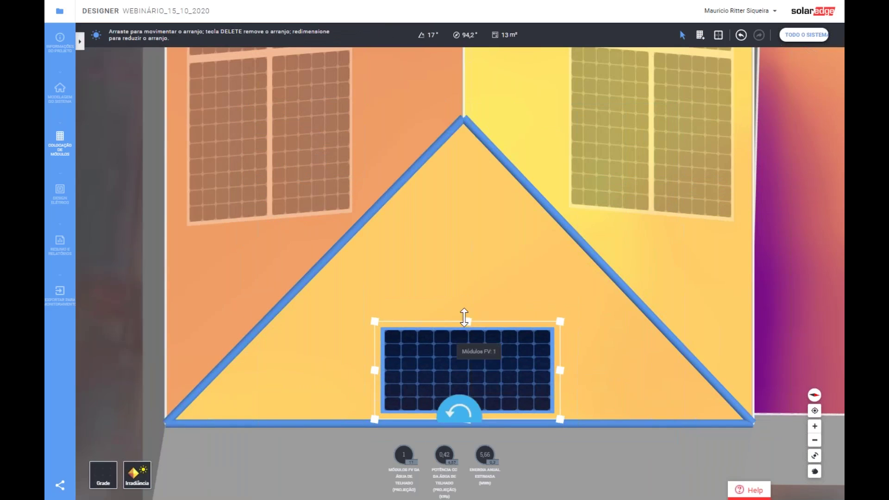
{"action": "left_click_drag", "start_coordinate": [469, 323], "coordinate": [464, 197]}
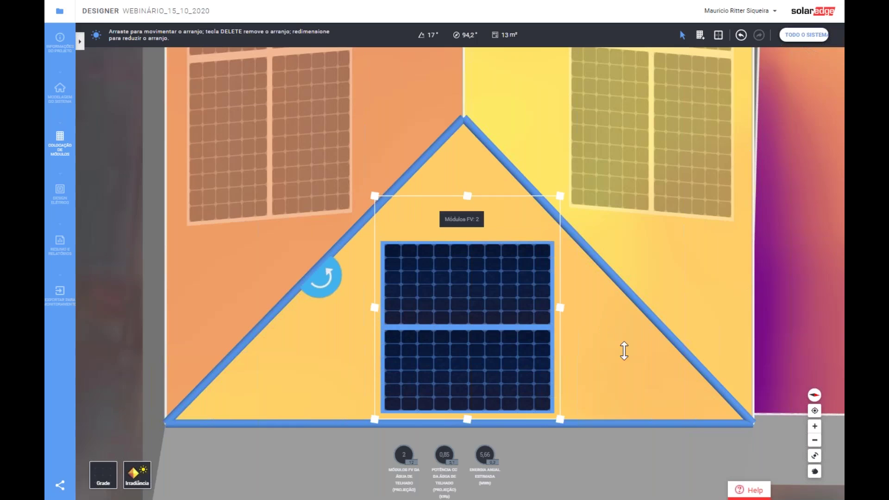
{"action": "left_click", "coordinate": [774, 307]}
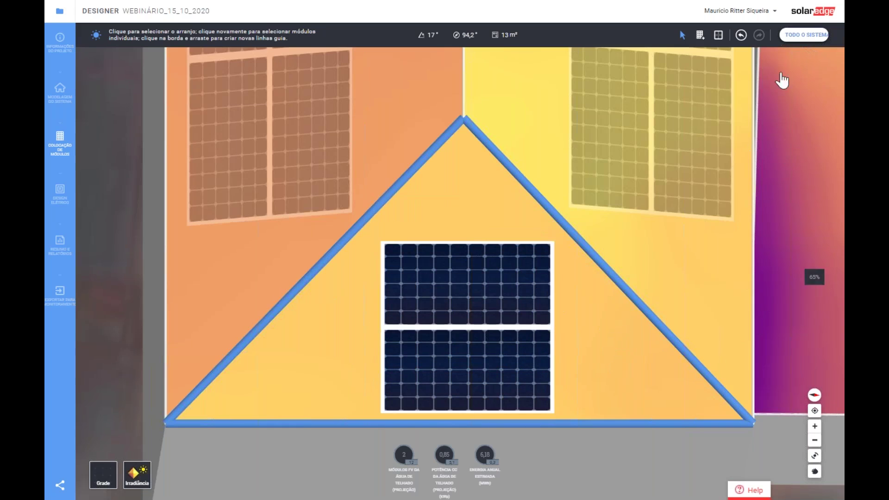
{"action": "left_click", "coordinate": [797, 42]}
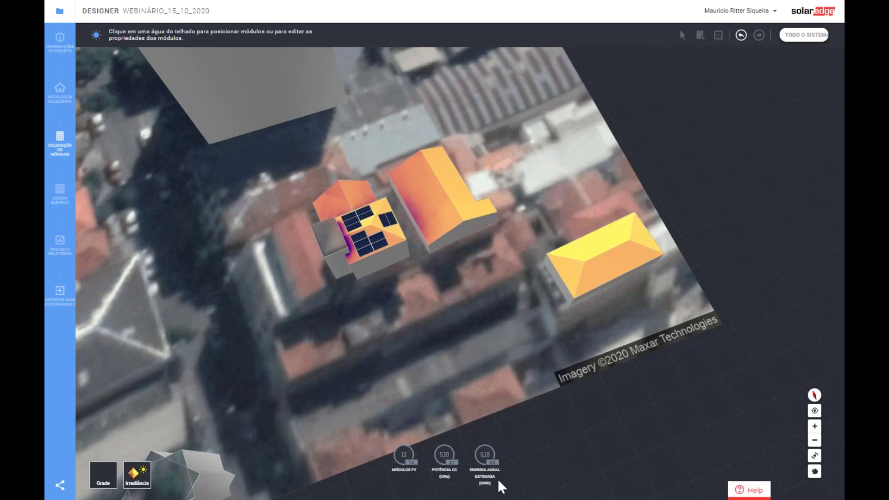
- Lay out two rows of five modules on the second building's large roof face
{"action": "left_click", "coordinate": [421, 204]}
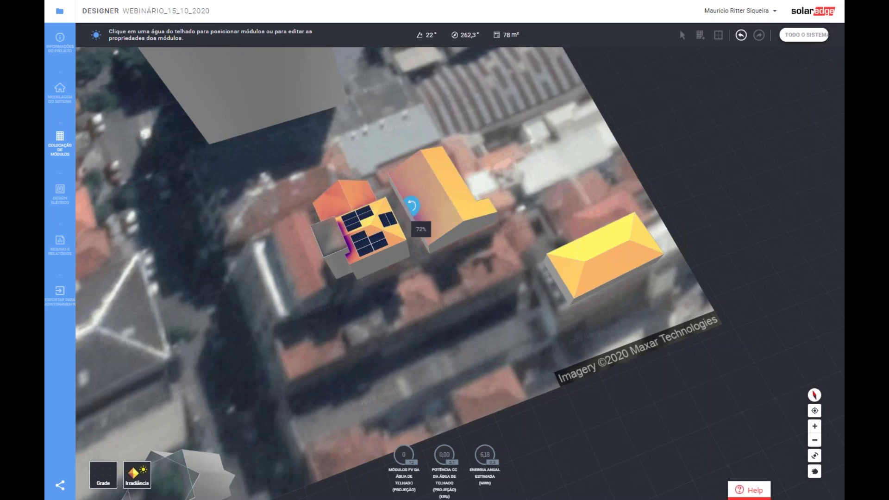
{"action": "left_click", "coordinate": [414, 187]}
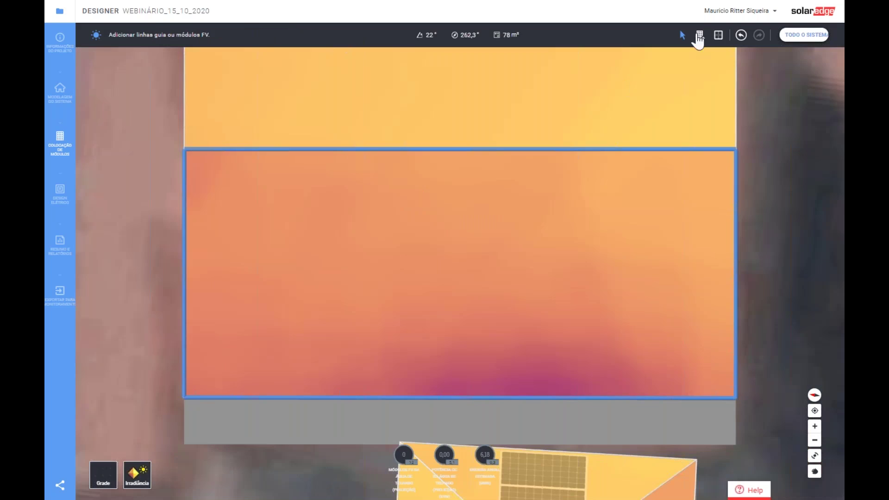
{"action": "left_click", "coordinate": [699, 37]}
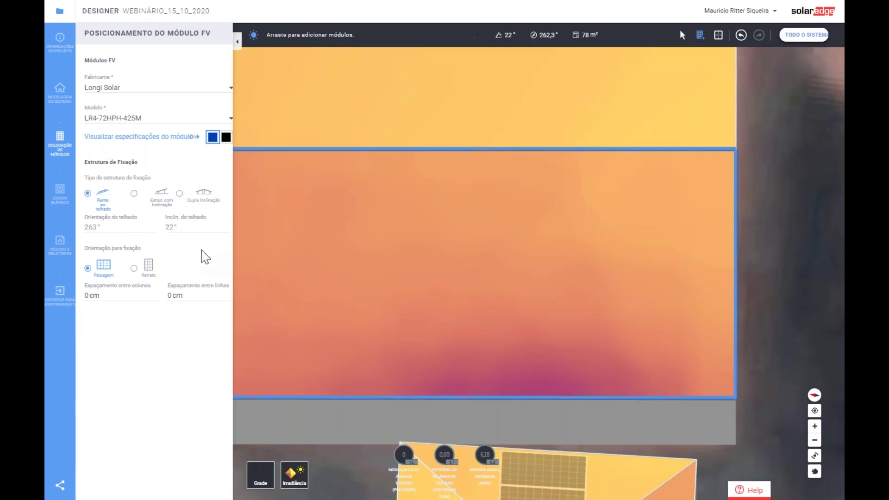
{"action": "left_click_drag", "start_coordinate": [534, 419], "coordinate": [254, 349]}
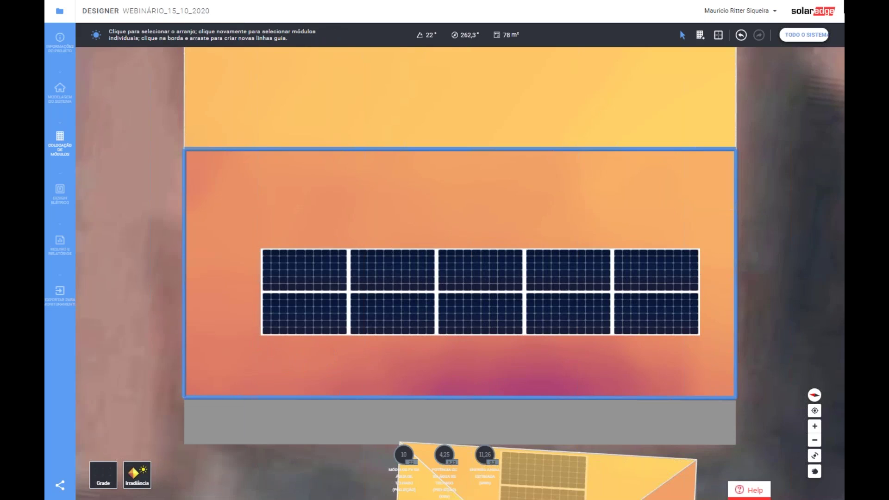
{"action": "left_click", "coordinate": [804, 34]}
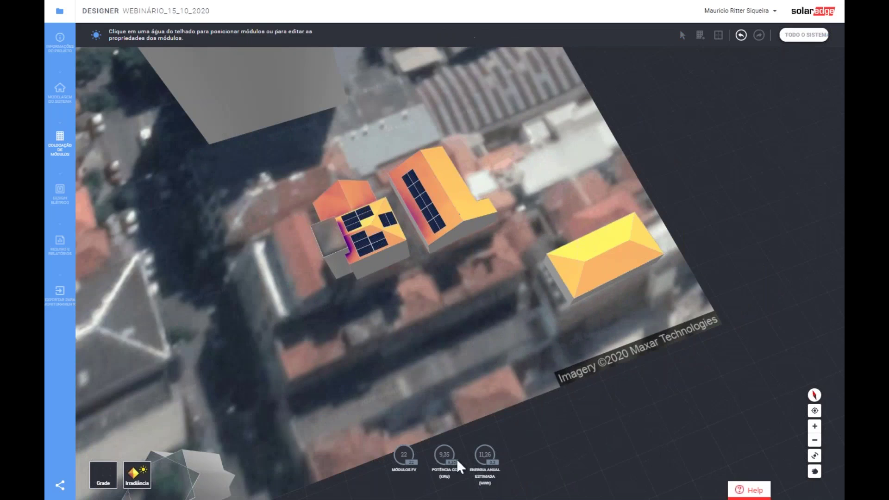
- Stretch the array to a third row for 15 modules, reaching 27 modules and 11,47 kWp
{"action": "left_click", "coordinate": [435, 209]}
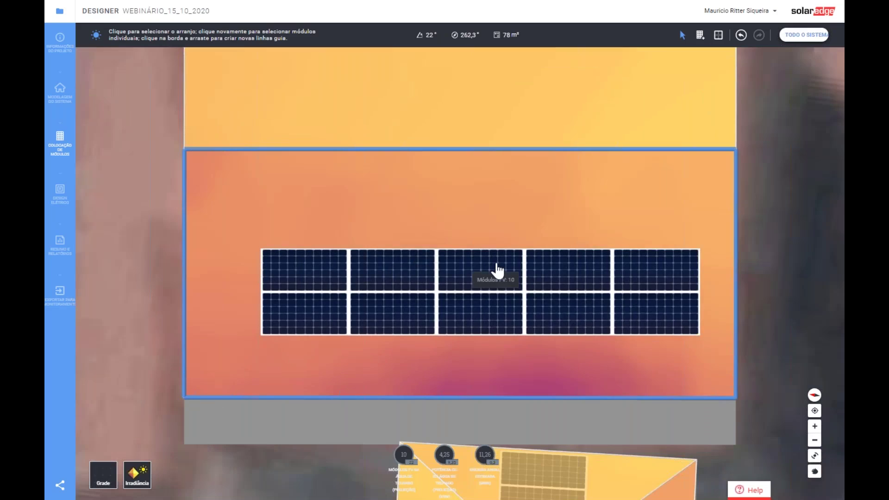
{"action": "left_click", "coordinate": [496, 270]}
{"action": "left_click_drag", "start_coordinate": [480, 248], "coordinate": [475, 196]}
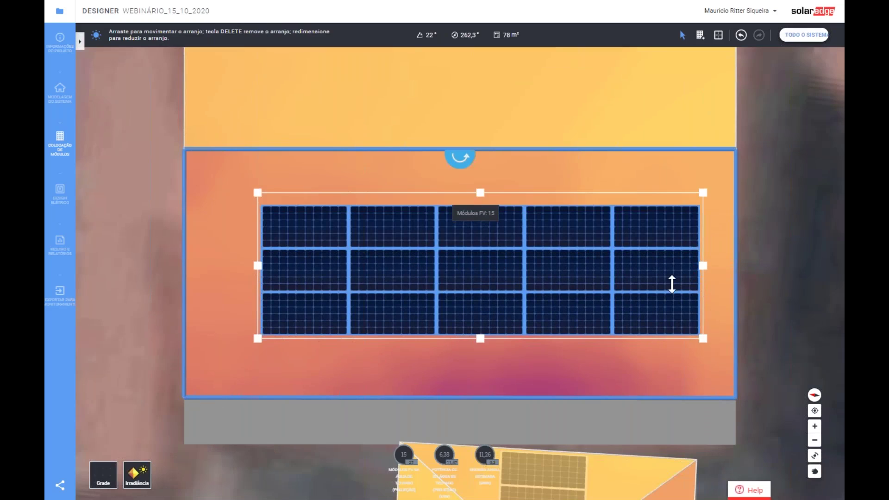
{"action": "left_click", "coordinate": [797, 155]}
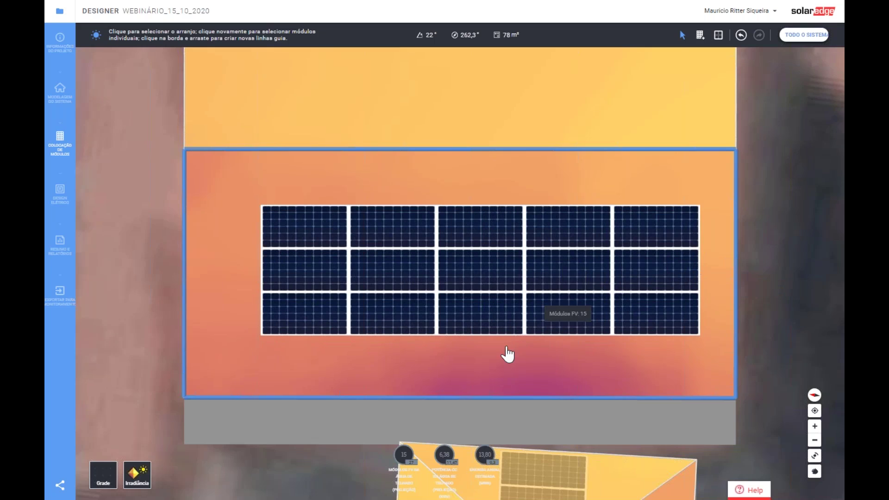
{"action": "scroll", "coordinate": [505, 347], "scroll_direction": "down", "scroll_amount": 3}
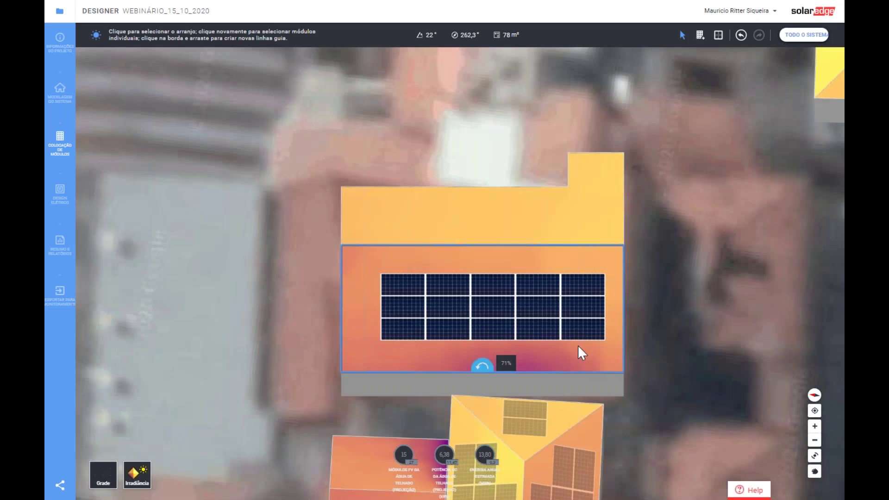
{"action": "left_click", "coordinate": [803, 36]}
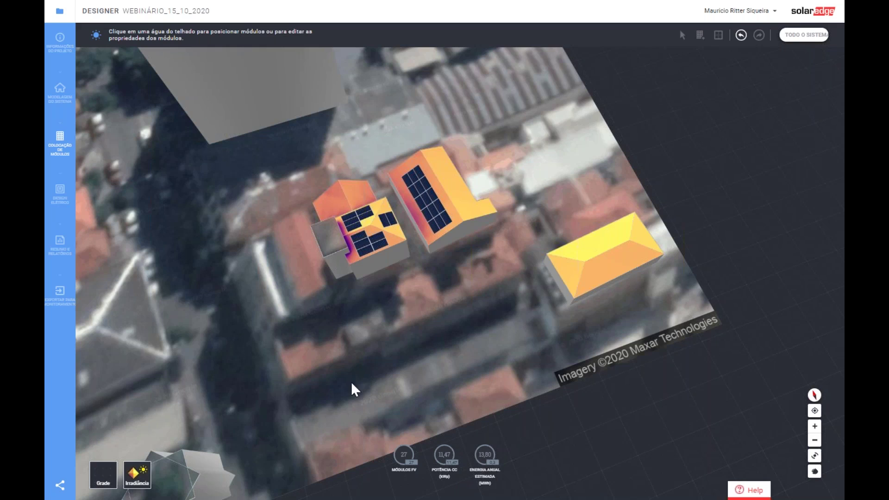
- Move from module layout to the Design Elétrico stage of the project
{"action": "left_click", "coordinate": [61, 198]}
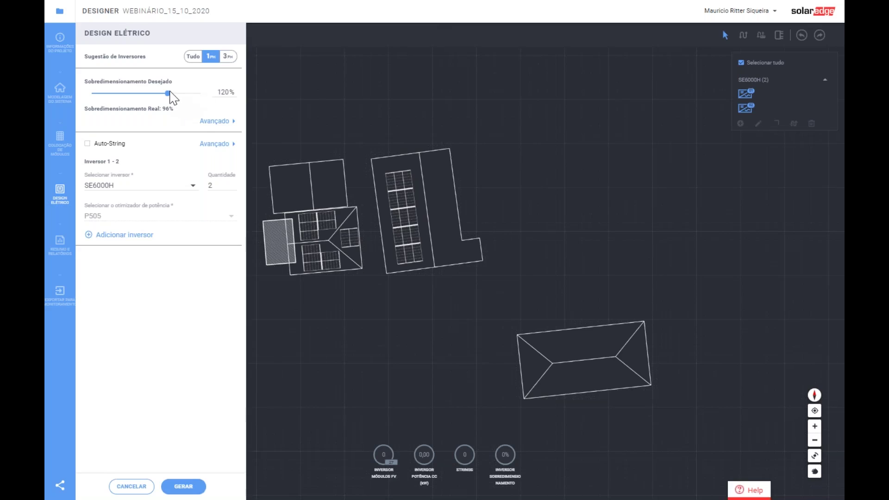
- Set desired oversizing to 155%, keep the SE9200H inverter, and generate the design
{"action": "left_click_drag", "start_coordinate": [169, 93], "coordinate": [224, 93]}
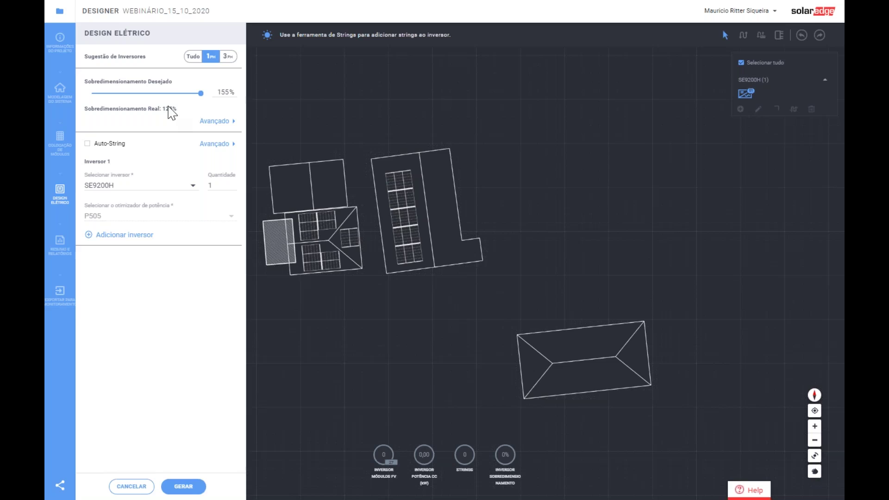
{"action": "left_click_drag", "start_coordinate": [202, 93], "coordinate": [188, 97]}
{"action": "left_click_drag", "start_coordinate": [188, 97], "coordinate": [224, 107]}
{"action": "left_click", "coordinate": [194, 188]}
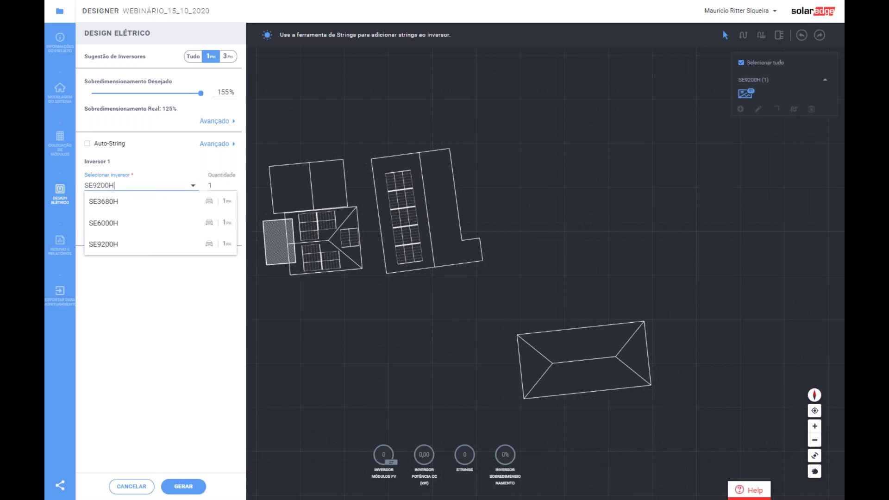
{"action": "left_click", "coordinate": [181, 156]}
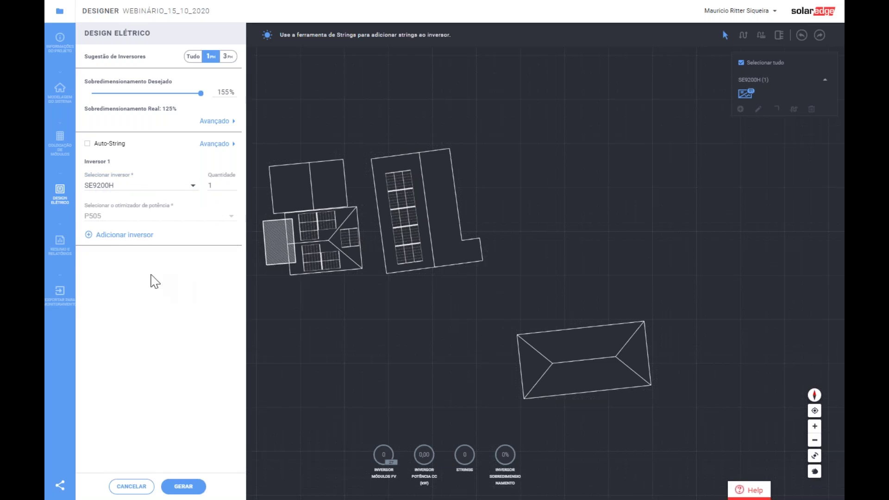
{"action": "left_click", "coordinate": [181, 487]}
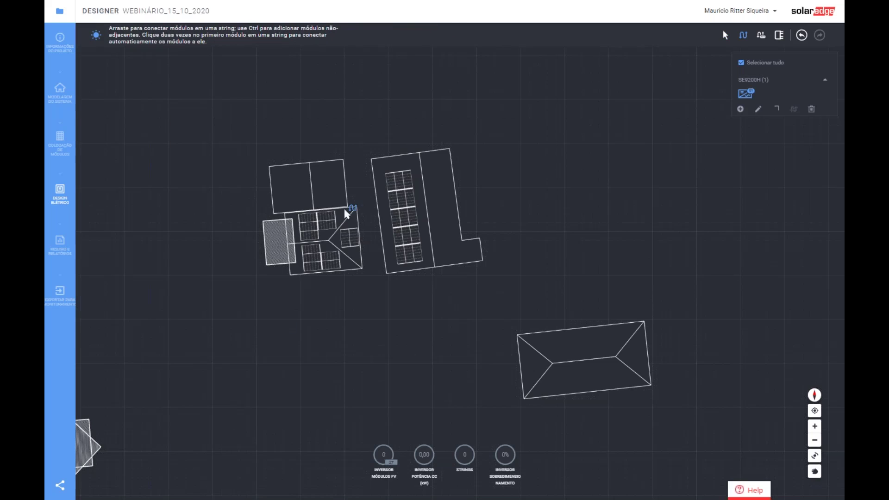
- Select the SE9200H inverter and start a string up the long roof's modules
{"action": "left_click", "coordinate": [759, 95]}
{"action": "key", "text": "Right"}
{"action": "key", "text": "Right"}
{"action": "key", "text": "Right"}
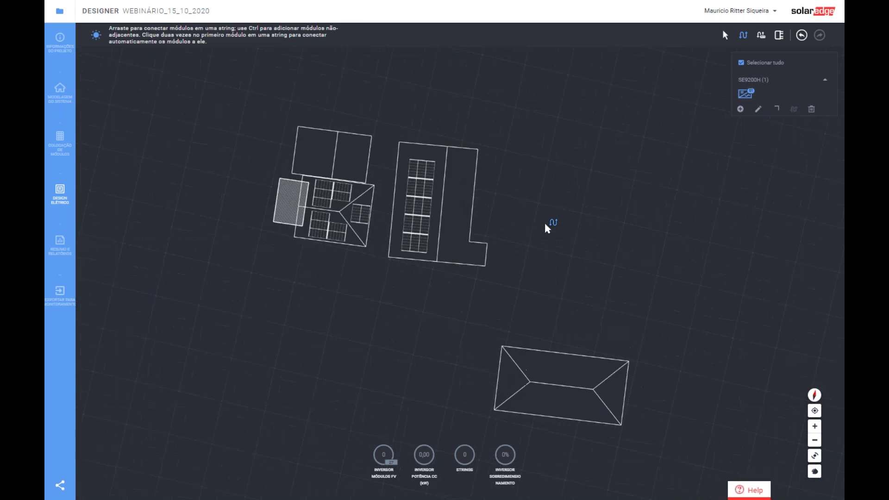
{"action": "key", "text": "Left"}
{"action": "scroll", "coordinate": [424, 240], "scroll_direction": "up", "scroll_amount": 2}
{"action": "scroll", "coordinate": [427, 245], "scroll_direction": "up", "scroll_amount": 1}
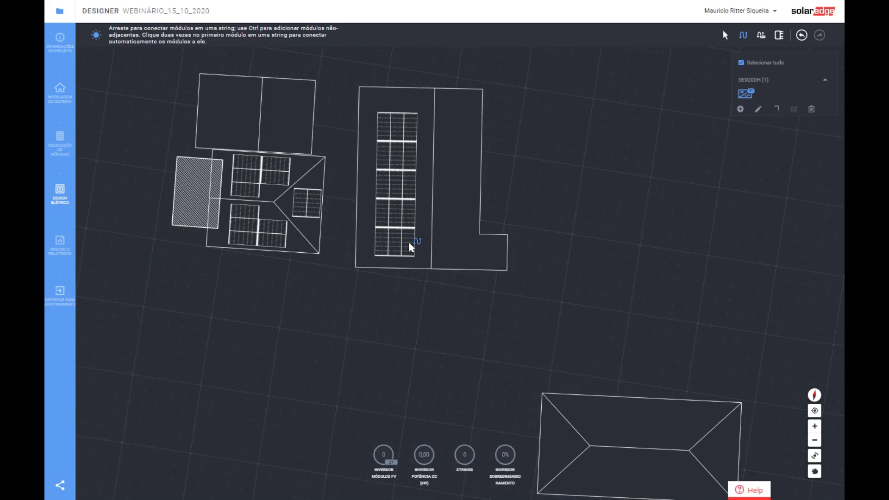
{"action": "mouse_move", "coordinate": [409, 243]}
{"action": "left_mouse_down"}
{"action": "mouse_move", "coordinate": [411, 179]}
{"action": "mouse_move", "coordinate": [363, 198]}
{"action": "left_mouse_up"}
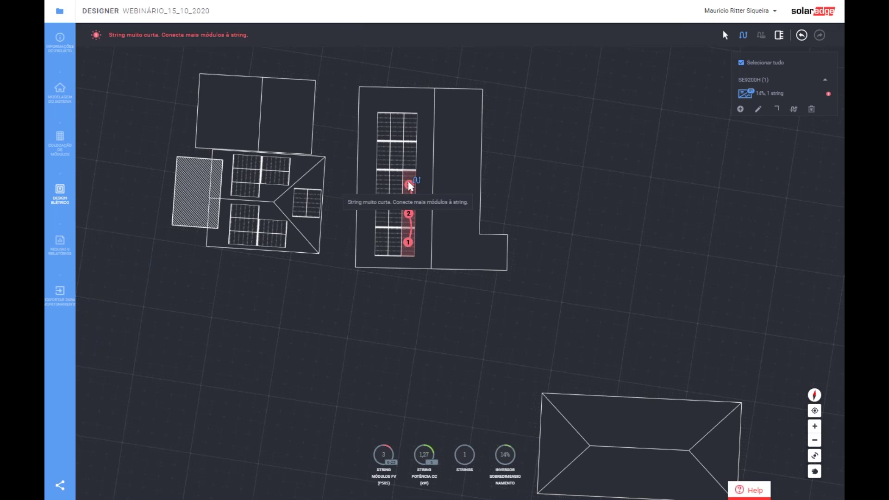
{"action": "mouse_move", "coordinate": [408, 182]}
{"action": "left_mouse_down"}
{"action": "mouse_move", "coordinate": [408, 126]}
{"action": "mouse_move", "coordinate": [401, 129]}
{"action": "left_mouse_up"}
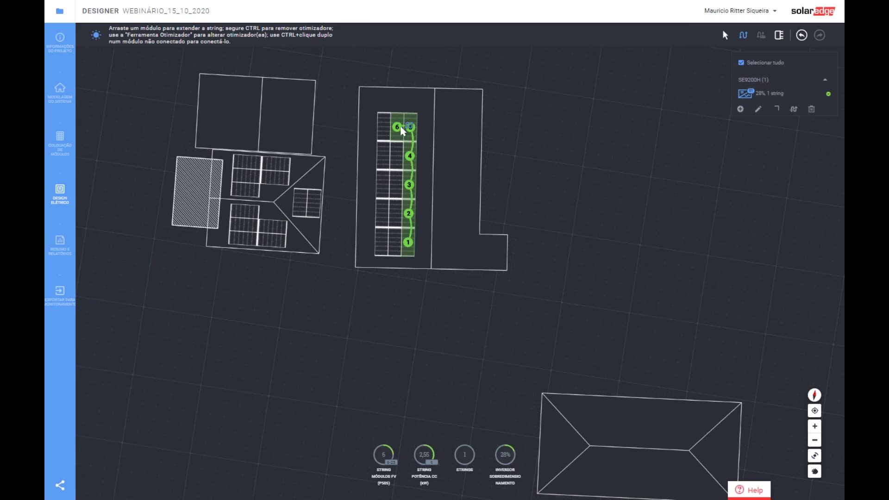
- Finish the 14-module string, draw a 7-module second string, and select the inverter
{"action": "mouse_move", "coordinate": [398, 129]}
{"action": "left_mouse_down"}
{"action": "mouse_move", "coordinate": [399, 234]}
{"action": "mouse_move", "coordinate": [385, 241]}
{"action": "mouse_move", "coordinate": [383, 134]}
{"action": "left_mouse_up"}
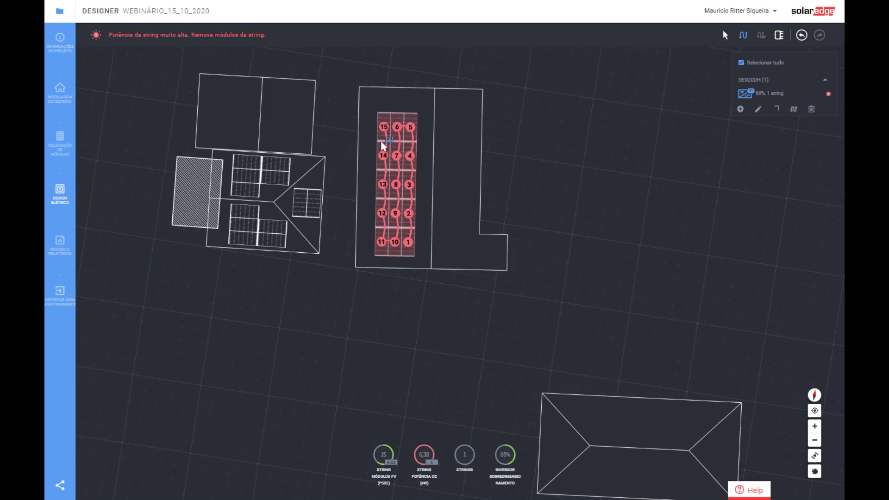
{"action": "mouse_move", "coordinate": [385, 139]}
{"action": "left_click_drag", "start_coordinate": [384, 138], "coordinate": [384, 182]}
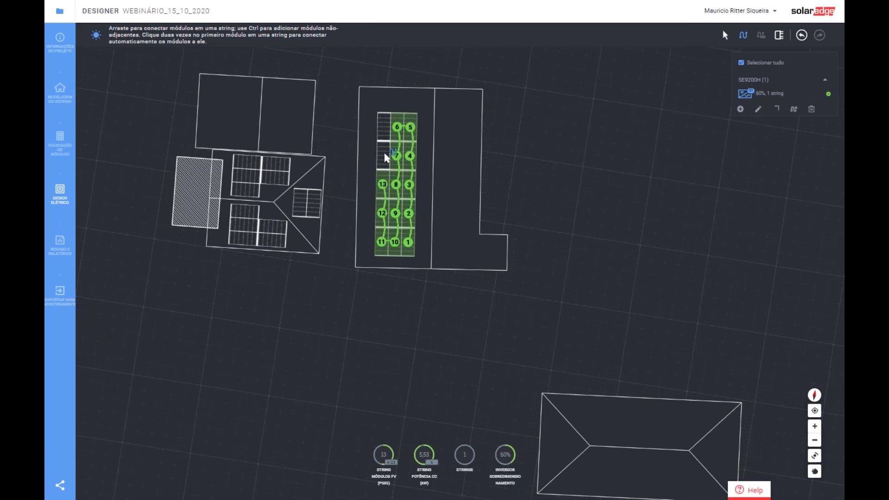
{"action": "left_click", "coordinate": [385, 153]}
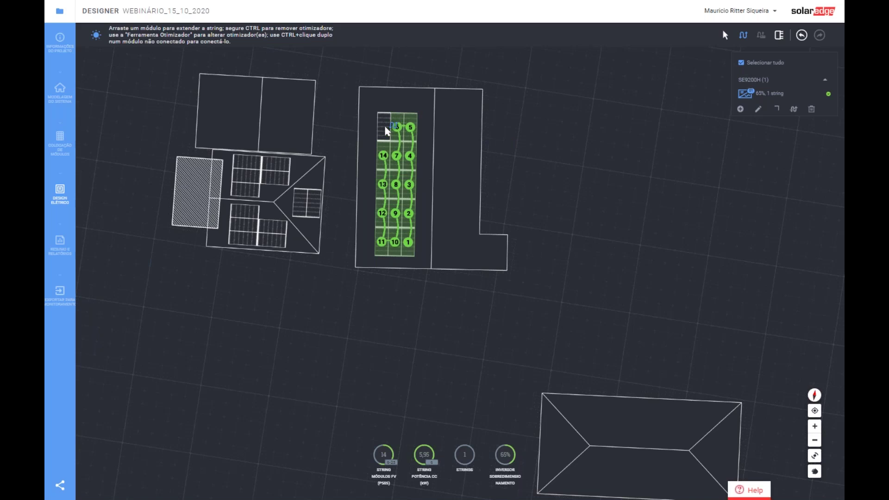
{"action": "mouse_move", "coordinate": [386, 132]}
{"action": "left_mouse_down"}
{"action": "mouse_move", "coordinate": [327, 159]}
{"action": "mouse_move", "coordinate": [299, 194]}
{"action": "mouse_move", "coordinate": [317, 206]}
{"action": "mouse_move", "coordinate": [278, 234]}
{"action": "mouse_move", "coordinate": [244, 236]}
{"action": "mouse_move", "coordinate": [241, 193]}
{"action": "left_mouse_up"}
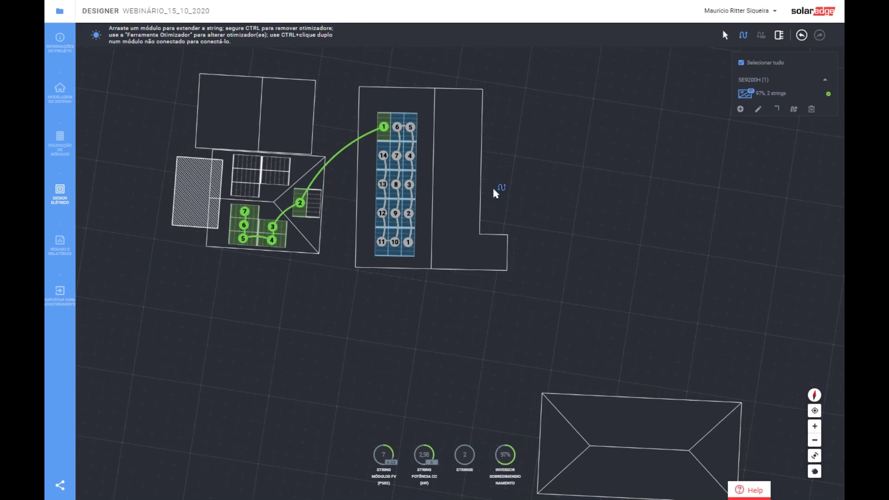
{"action": "left_click", "coordinate": [819, 100]}
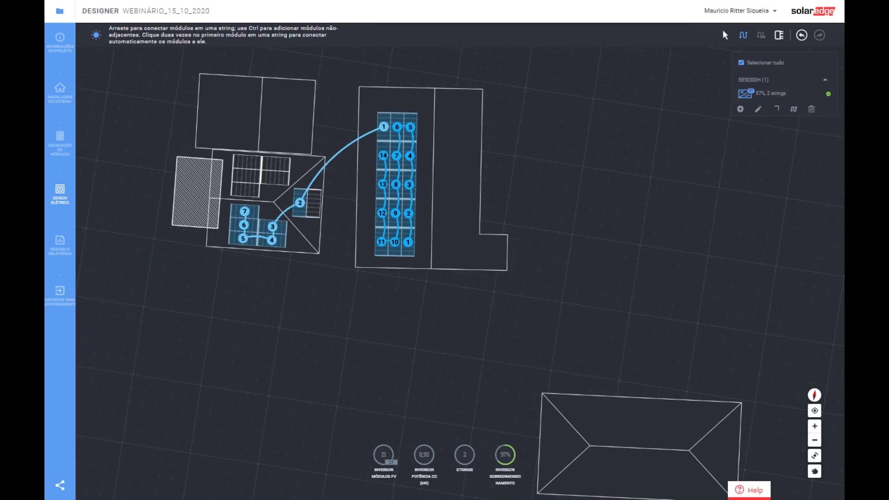
- Delete the manual strings, set oversizing to 155%, and enable Auto-String for 13- and 14-module strings
{"action": "left_click", "coordinate": [812, 115]}
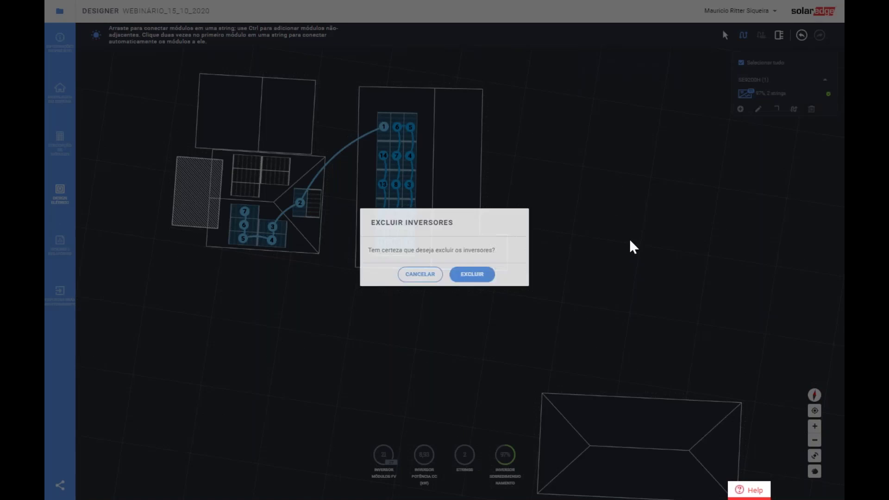
{"action": "left_click", "coordinate": [470, 277]}
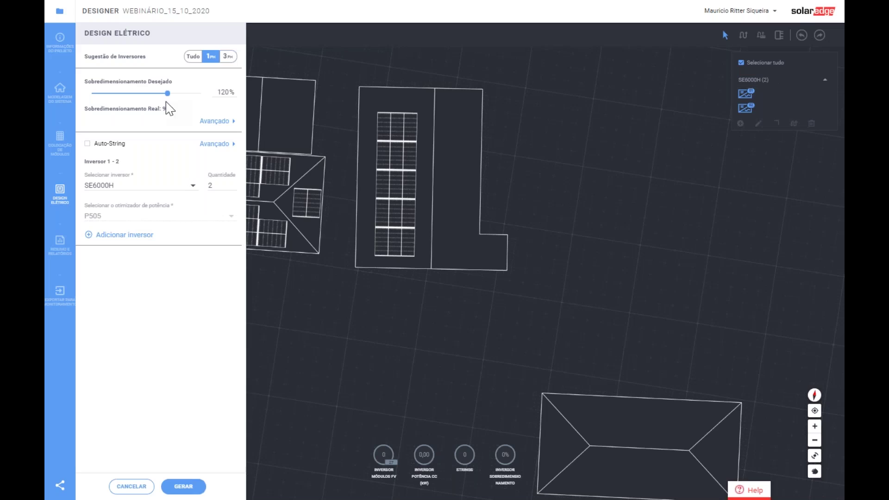
{"action": "left_click_drag", "start_coordinate": [168, 95], "coordinate": [213, 101]}
{"action": "left_click", "coordinate": [86, 144]}
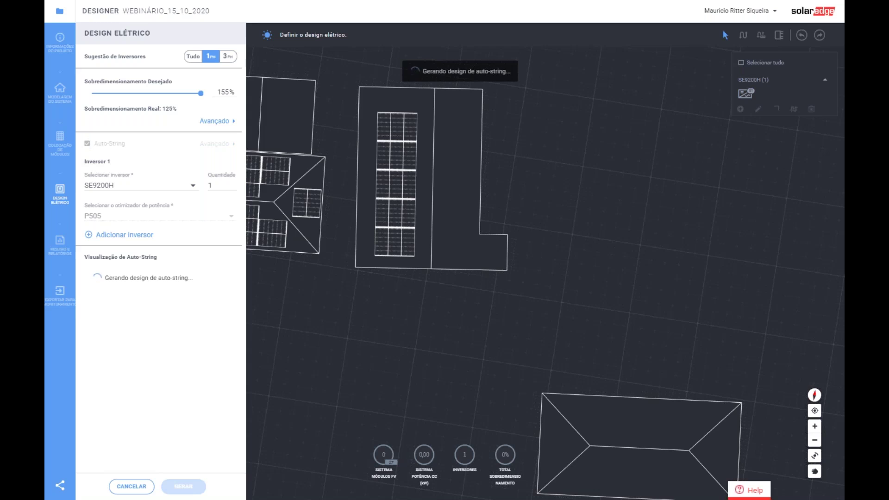
{"action": "scroll", "coordinate": [535, 319], "scroll_direction": "down", "scroll_amount": 4}
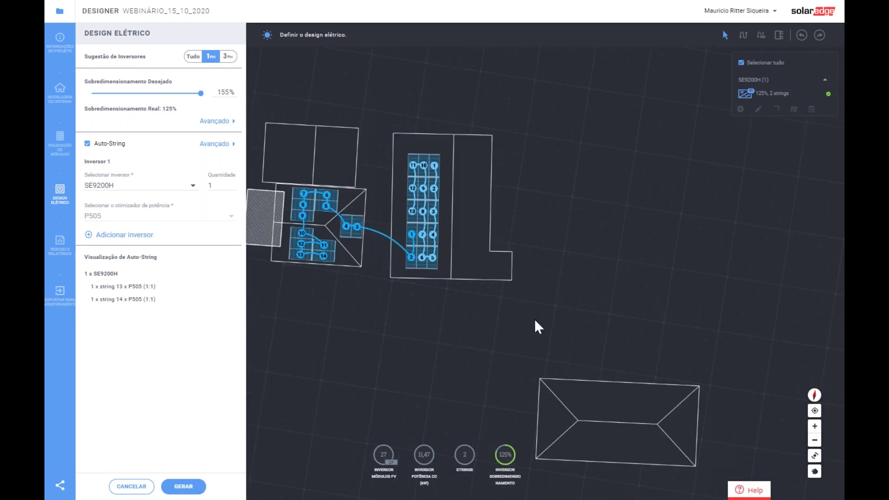
{"action": "scroll", "coordinate": [373, 278], "scroll_direction": "up", "scroll_amount": 2}
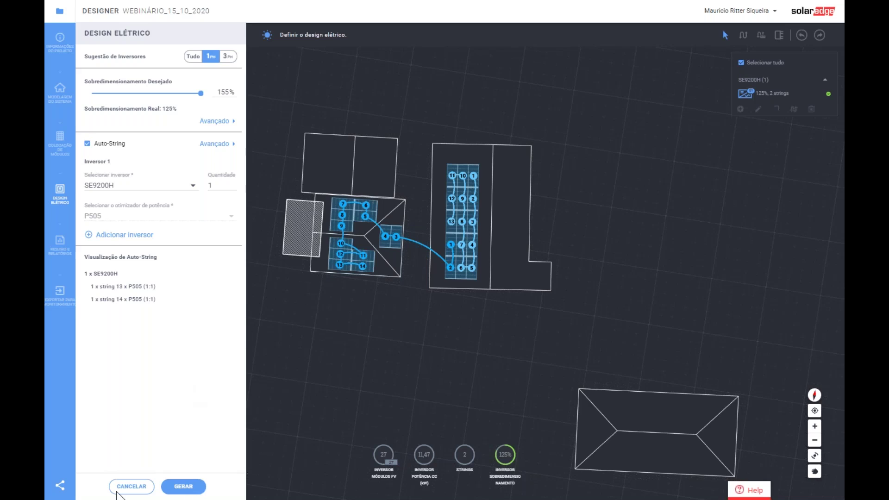
- Apply the auto-stringed SE9200H design, inspect its strings, and view the 12,40 MWh summary report
{"action": "left_click", "coordinate": [177, 490]}
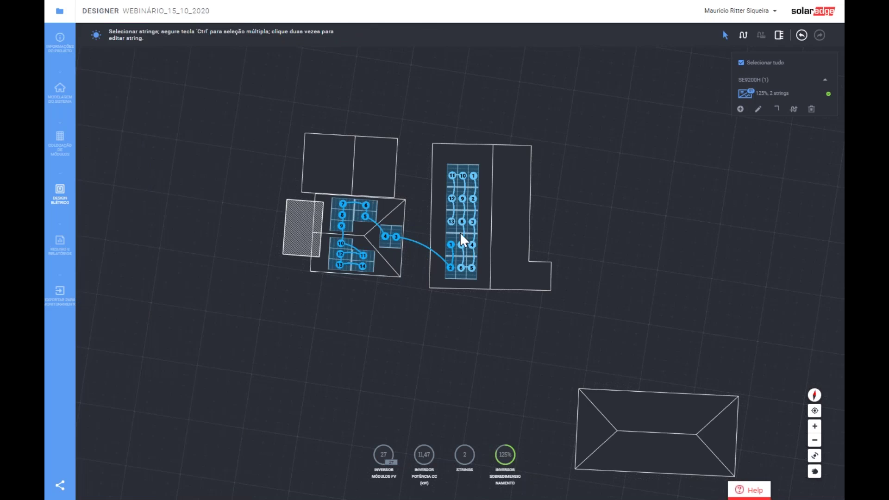
{"action": "left_click", "coordinate": [452, 222]}
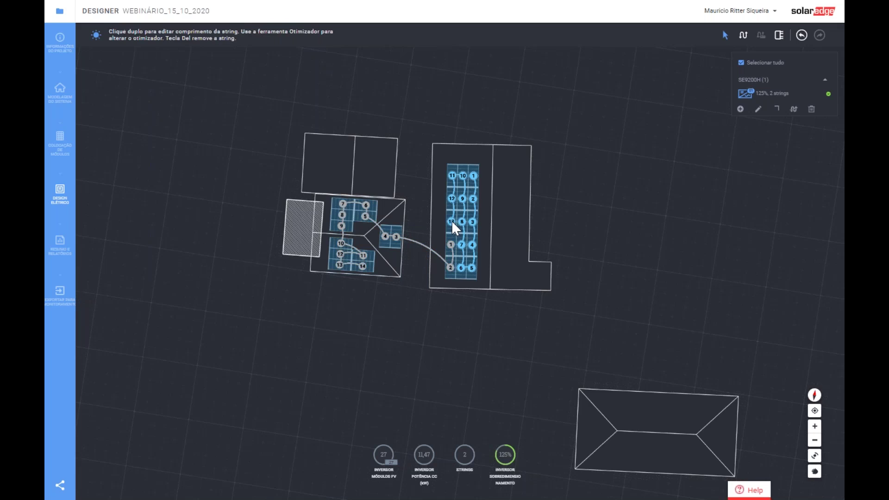
{"action": "double_click", "coordinate": [451, 221]}
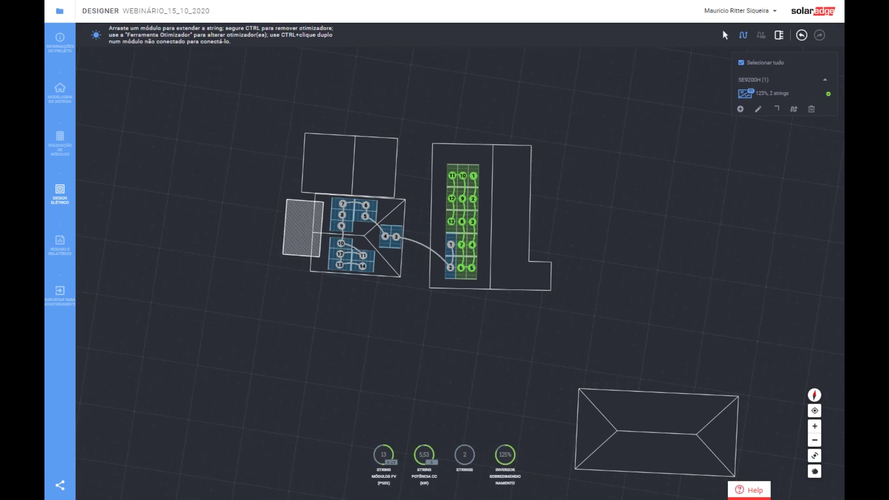
{"action": "mouse_move", "coordinate": [452, 210]}
{"action": "left_mouse_down"}
{"action": "mouse_move", "coordinate": [454, 181]}
{"action": "mouse_move", "coordinate": [454, 233]}
{"action": "mouse_move", "coordinate": [454, 224]}
{"action": "mouse_move", "coordinate": [601, 240]}
{"action": "left_mouse_up"}
{"action": "key", "text": "Escape"}
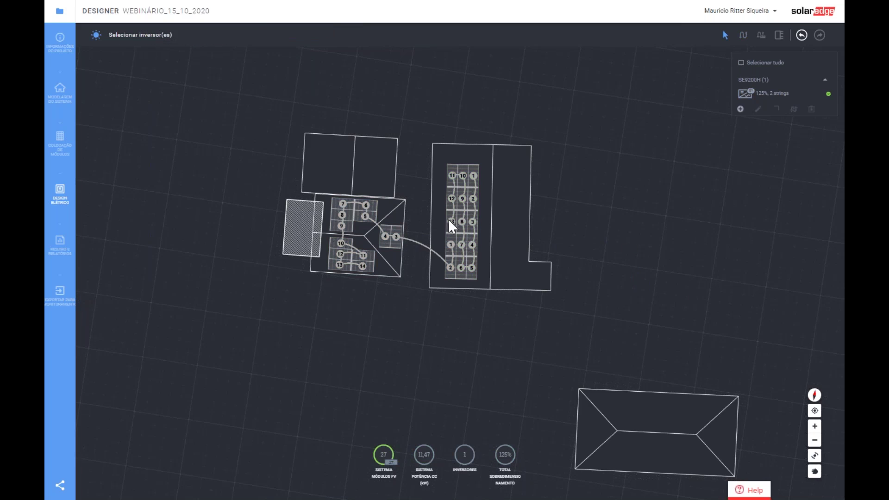
{"action": "left_click", "coordinate": [450, 219]}
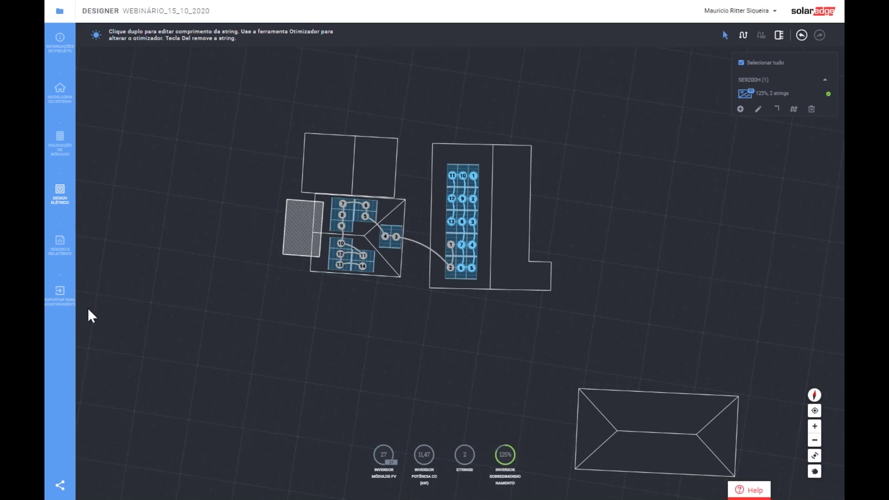
{"action": "left_click", "coordinate": [59, 244]}
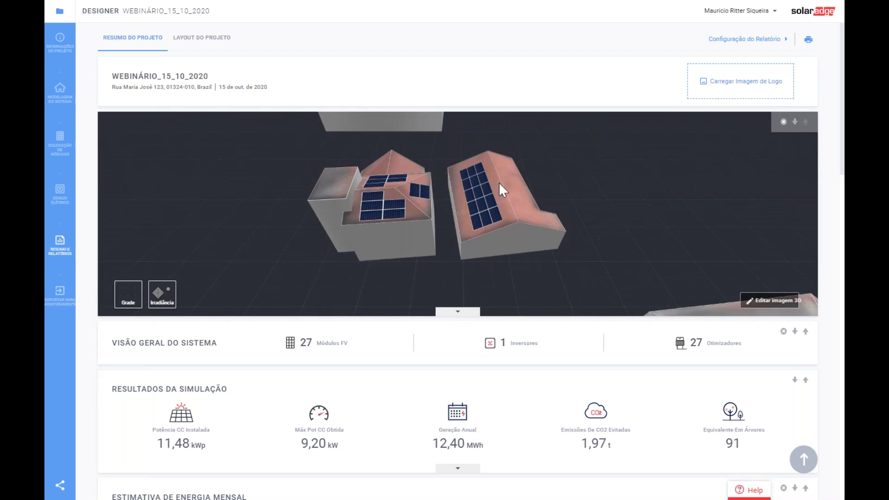
- Show irradiance on the roofs and satellite imagery under the report's 3D image
{"action": "left_click", "coordinate": [164, 298]}
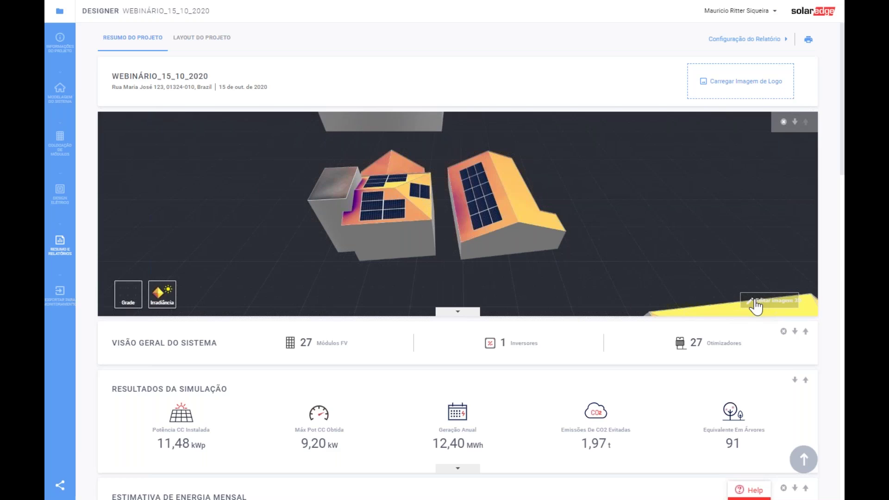
{"action": "left_click", "coordinate": [128, 296]}
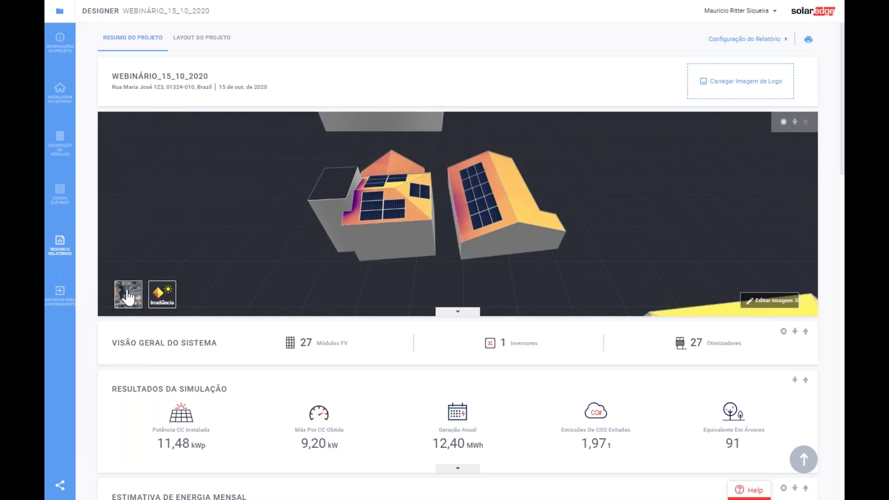
{"action": "left_click", "coordinate": [128, 296]}
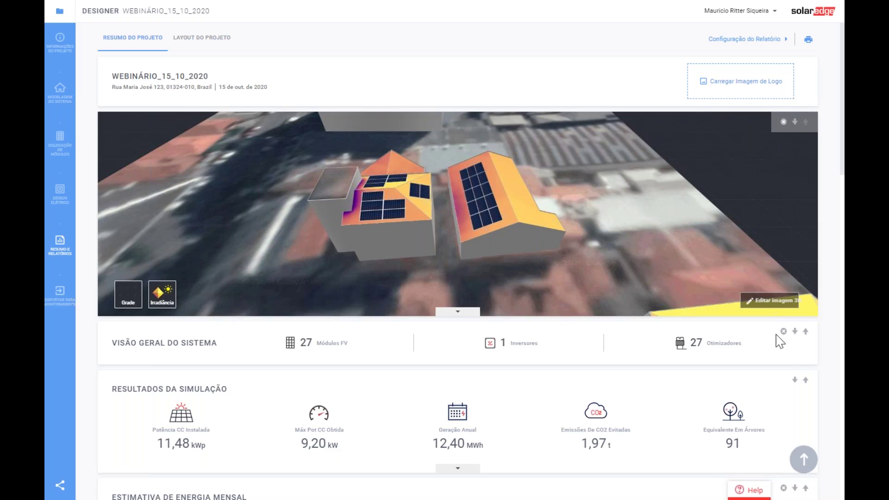
- Re-orbit the report's 3D image to view the roofs from the opposite side and save it
{"action": "left_click", "coordinate": [769, 301]}
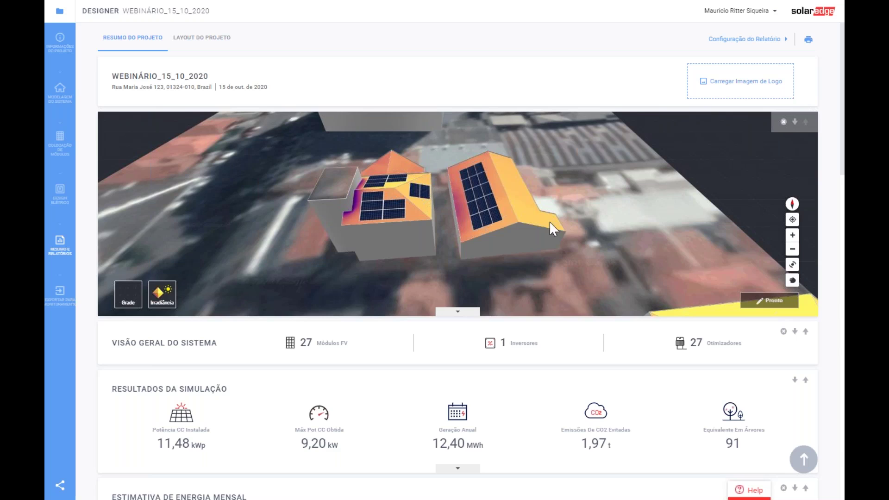
{"action": "left_click_drag", "start_coordinate": [550, 221], "coordinate": [463, 231]}
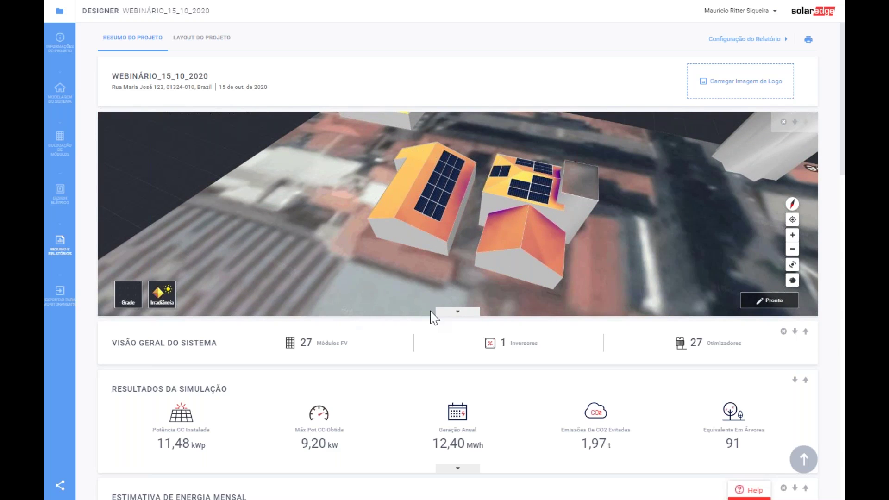
{"action": "left_click", "coordinate": [466, 312]}
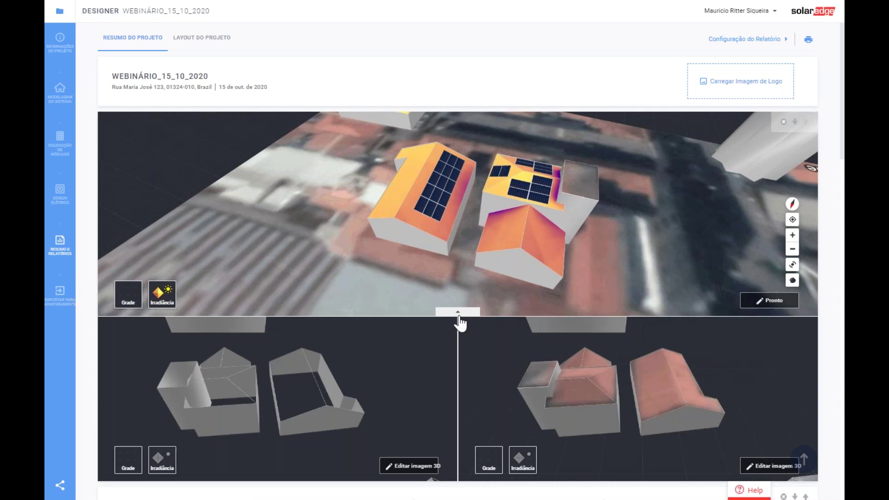
{"action": "left_click", "coordinate": [458, 314]}
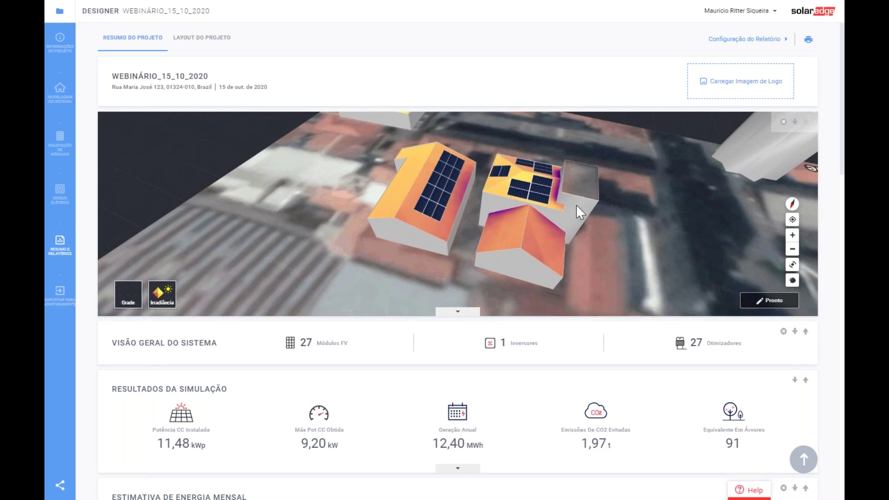
{"action": "left_click", "coordinate": [771, 301]}
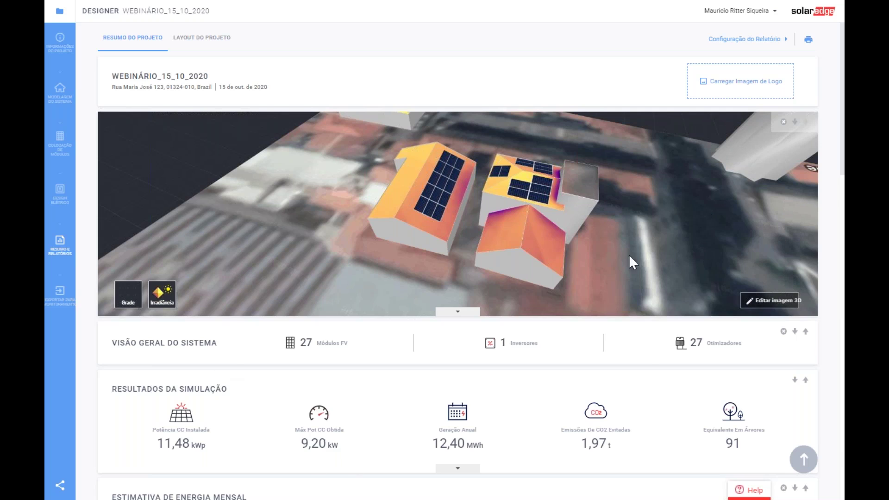
{"action": "scroll", "coordinate": [537, 234], "scroll_direction": "down", "scroll_amount": 1}
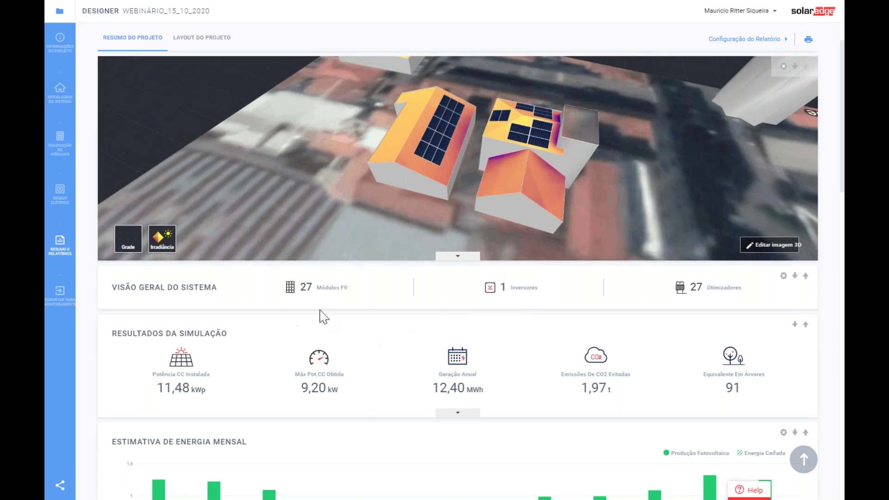
{"action": "scroll", "coordinate": [273, 260], "scroll_direction": "down", "scroll_amount": 1}
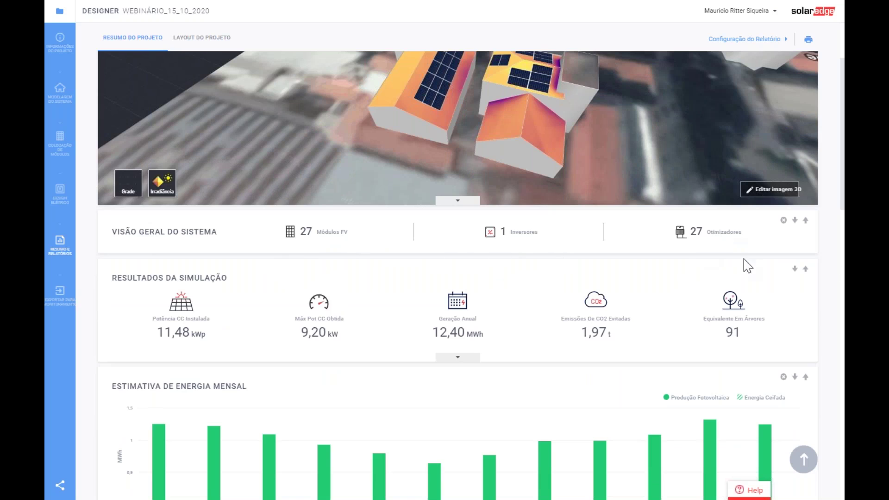
{"action": "scroll", "coordinate": [416, 301], "scroll_direction": "down", "scroll_amount": 1}
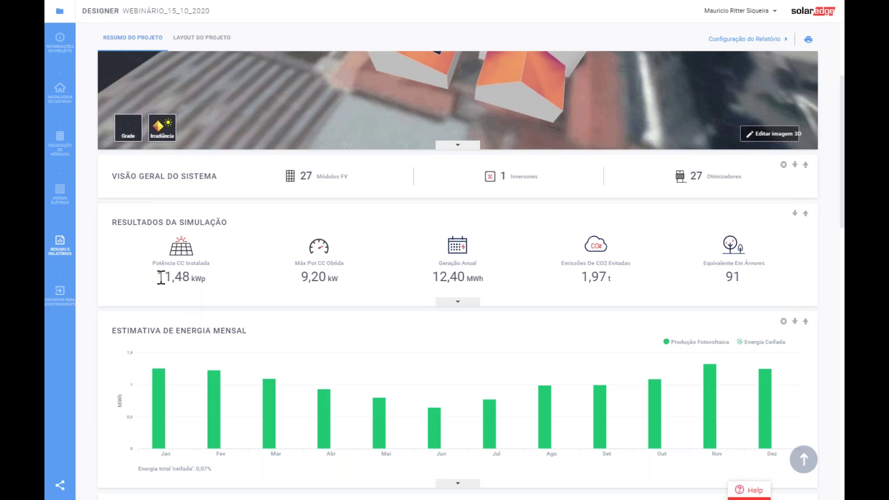
{"action": "left_click_drag", "start_coordinate": [161, 277], "coordinate": [190, 276]}
{"action": "left_click", "coordinate": [279, 281]}
{"action": "scroll", "coordinate": [459, 242], "scroll_direction": "down", "scroll_amount": 1}
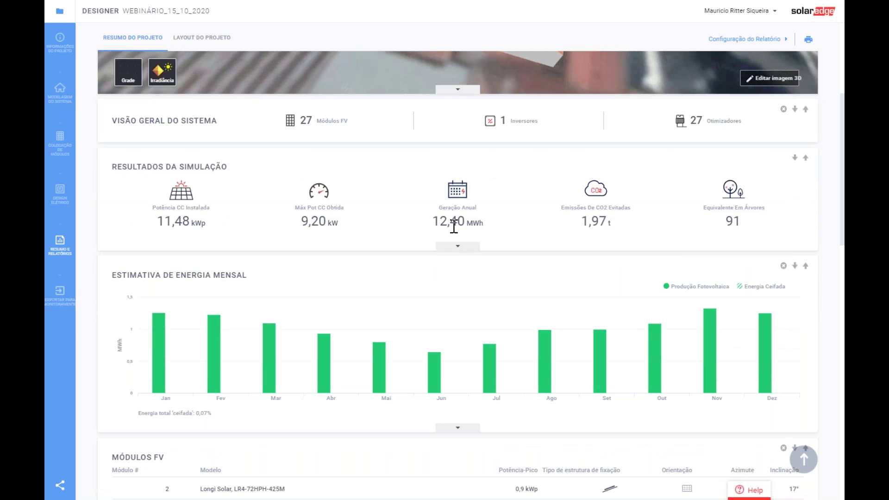
{"action": "left_click_drag", "start_coordinate": [433, 222], "coordinate": [465, 221]}
{"action": "left_click", "coordinate": [533, 229]}
{"action": "scroll", "coordinate": [577, 285], "scroll_direction": "down", "scroll_amount": 1}
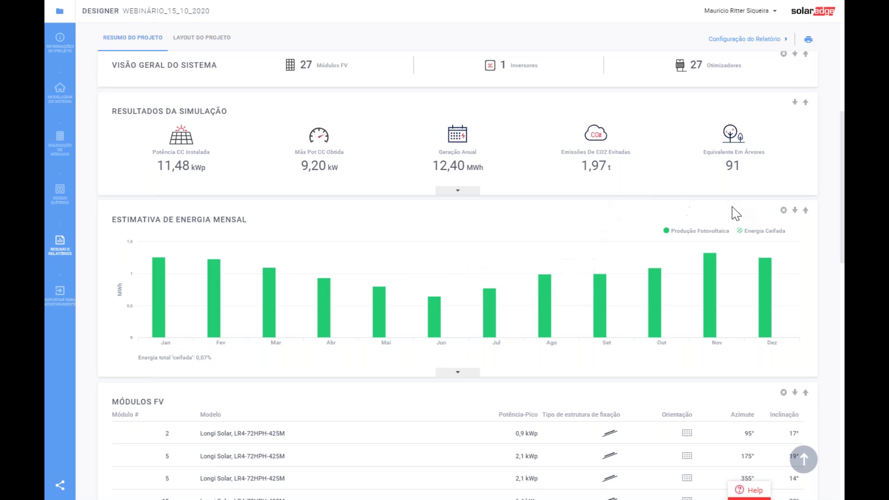
{"action": "scroll", "coordinate": [773, 213], "scroll_direction": "up", "scroll_amount": 1}
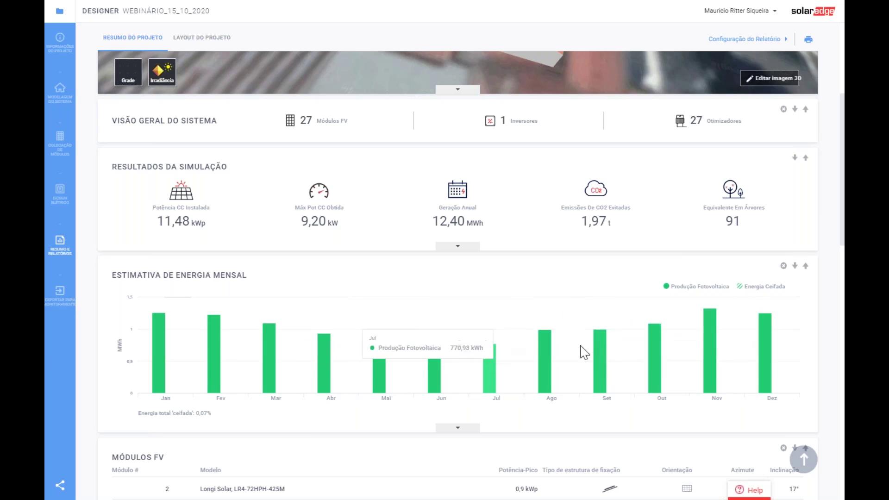
{"action": "scroll", "coordinate": [602, 347], "scroll_direction": "down", "scroll_amount": 1}
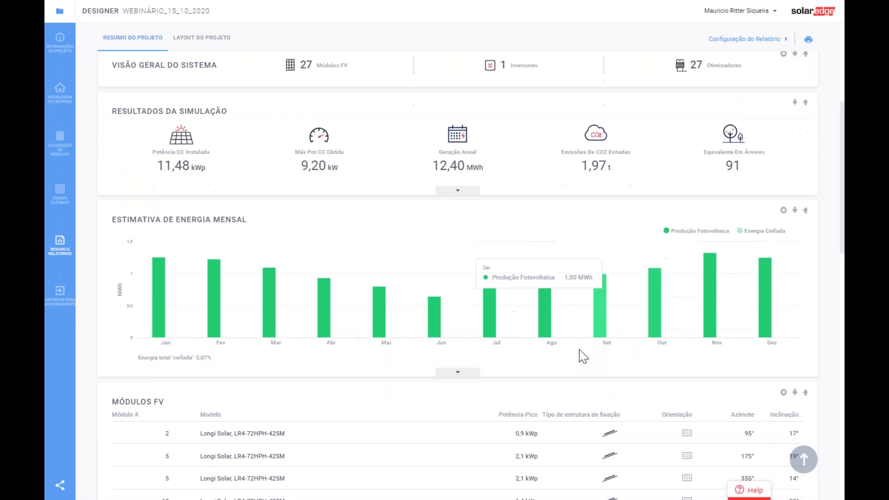
{"action": "left_click", "coordinate": [459, 375]}
{"action": "scroll", "coordinate": [648, 370], "scroll_direction": "down", "scroll_amount": 3}
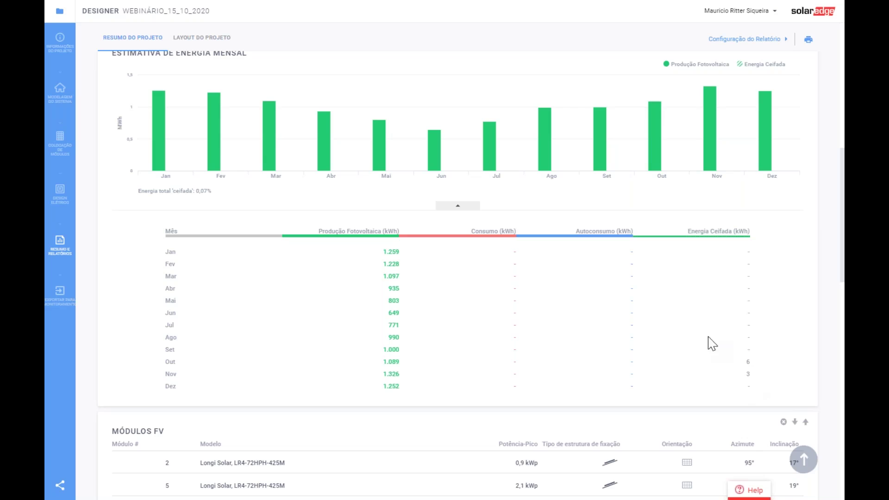
{"action": "left_click", "coordinate": [463, 211]}
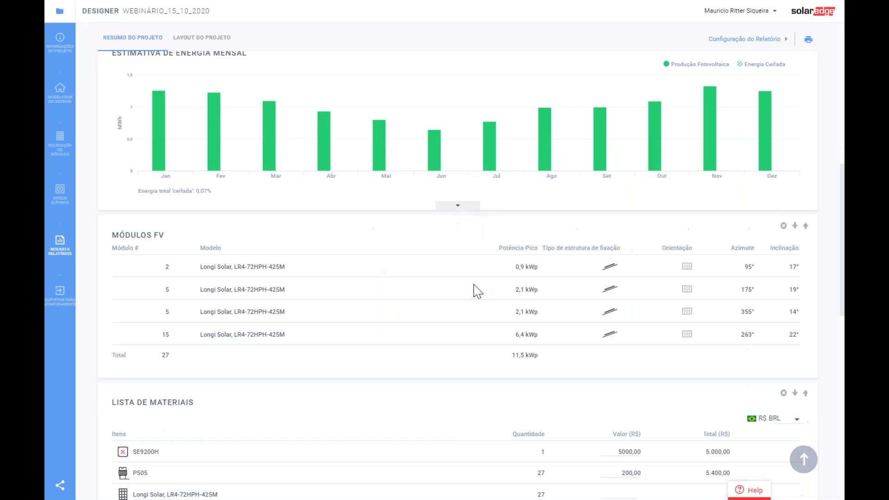
{"action": "scroll", "coordinate": [476, 292], "scroll_direction": "up", "scroll_amount": 5}
{"action": "scroll", "coordinate": [483, 307], "scroll_direction": "down", "scroll_amount": 4}
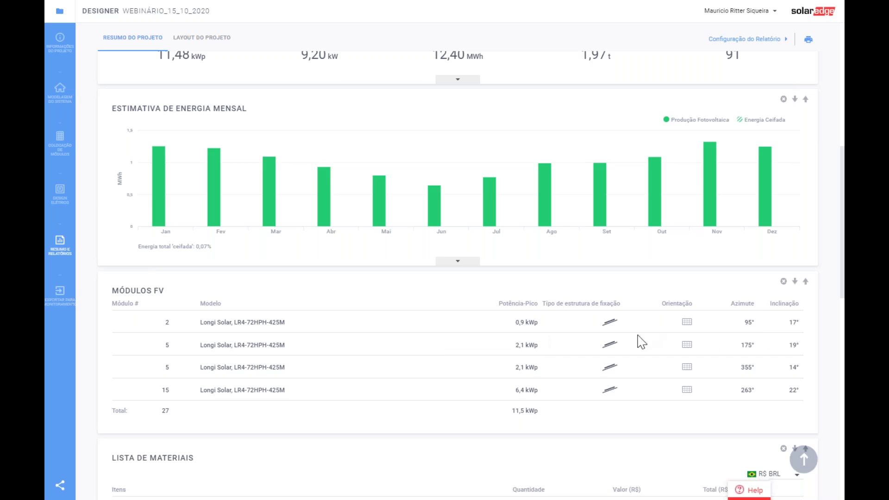
- Enter unit prices of 1000 for SE9200H, 100 for P505 and 500 for Longi Solar modules
{"action": "scroll", "coordinate": [646, 331], "scroll_direction": "down", "scroll_amount": 1}
{"action": "scroll", "coordinate": [646, 342], "scroll_direction": "down", "scroll_amount": 1}
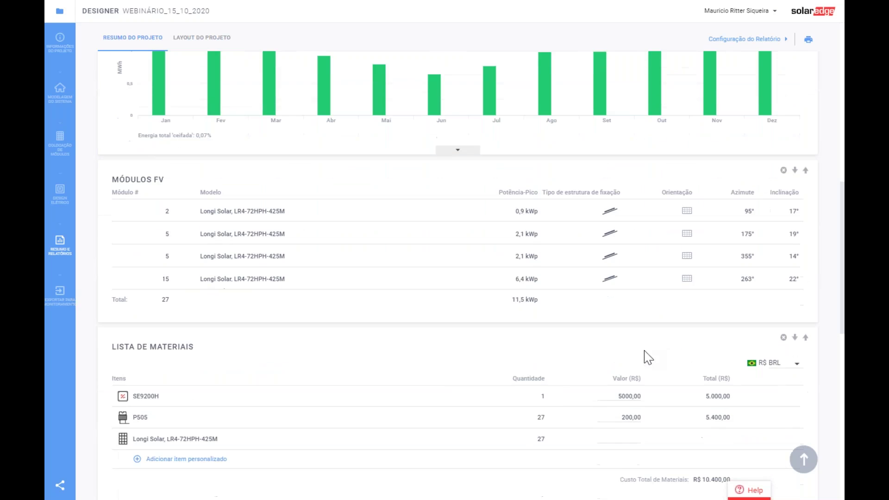
{"action": "scroll", "coordinate": [648, 352], "scroll_direction": "down", "scroll_amount": 1}
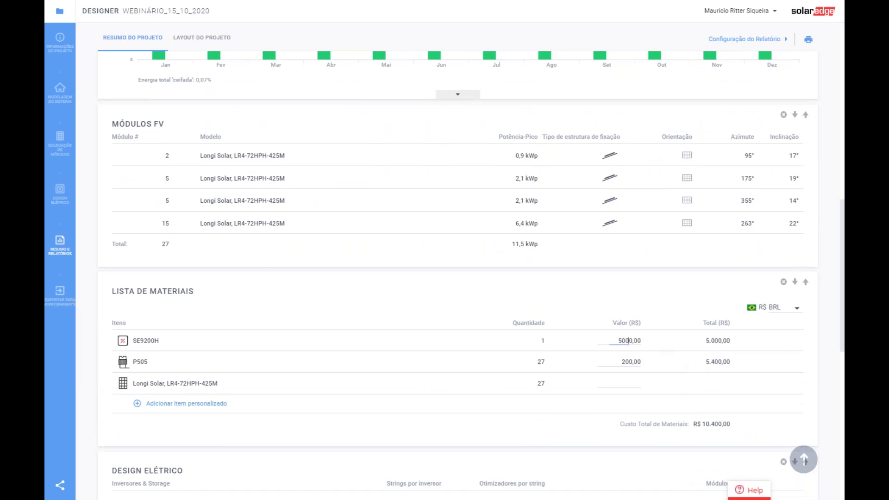
{"action": "double_click", "coordinate": [628, 341]}
{"action": "type", "text": "1000"}
{"action": "left_click", "coordinate": [624, 362]}
{"action": "left_click", "coordinate": [625, 385]}
{"action": "scroll", "coordinate": [603, 345], "scroll_direction": "down", "scroll_amount": 1}
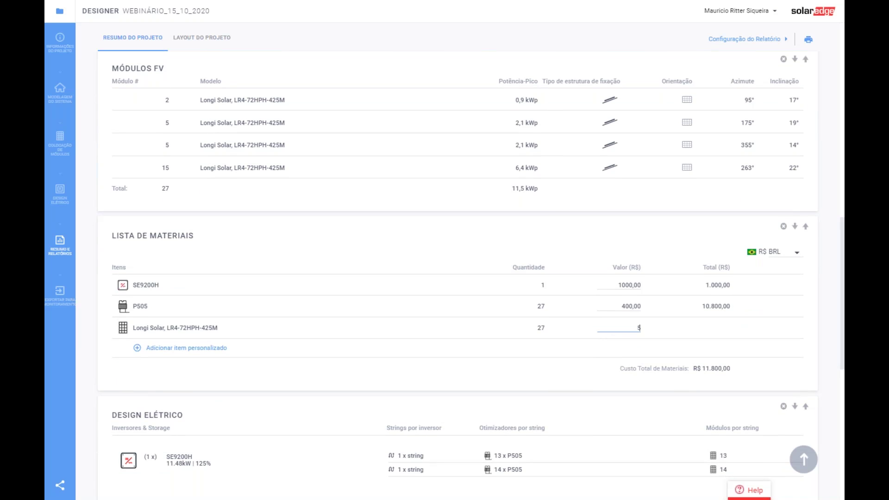
{"action": "left_click", "coordinate": [616, 356]}
{"action": "left_click", "coordinate": [620, 384]}
{"action": "scroll", "coordinate": [672, 370], "scroll_direction": "up", "scroll_amount": 1}
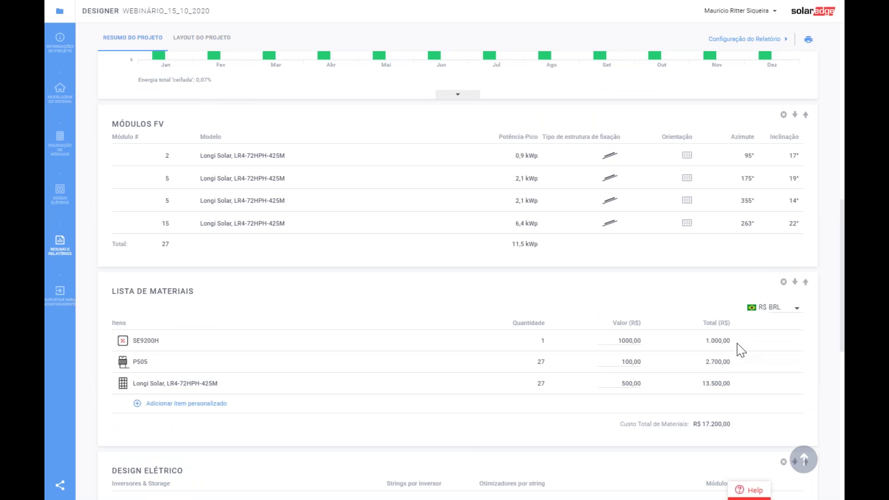
{"action": "scroll", "coordinate": [685, 407], "scroll_direction": "up", "scroll_amount": 3}
{"action": "scroll", "coordinate": [685, 406], "scroll_direction": "down", "scroll_amount": 3}
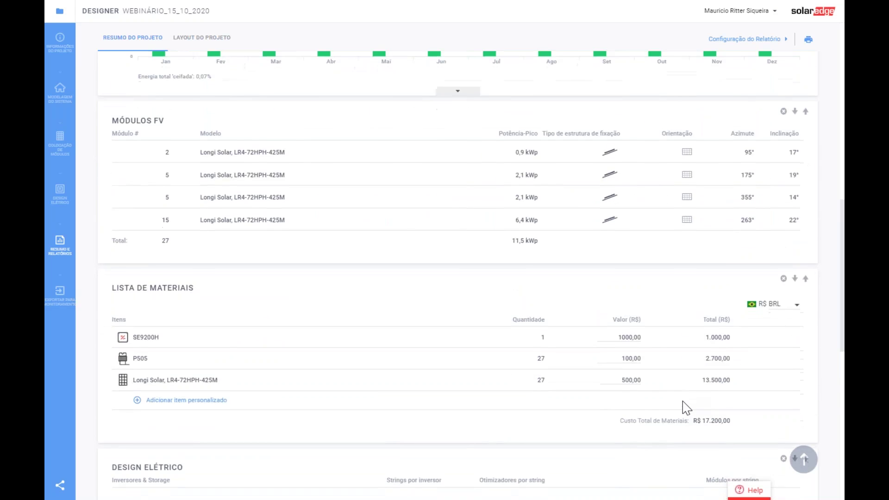
{"action": "scroll", "coordinate": [687, 408], "scroll_direction": "down", "scroll_amount": 3}
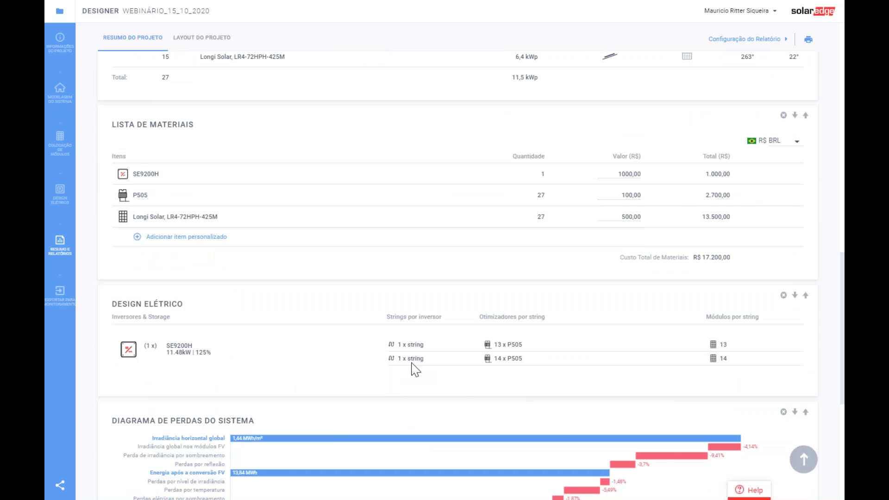
{"action": "scroll", "coordinate": [380, 369], "scroll_direction": "down", "scroll_amount": 1}
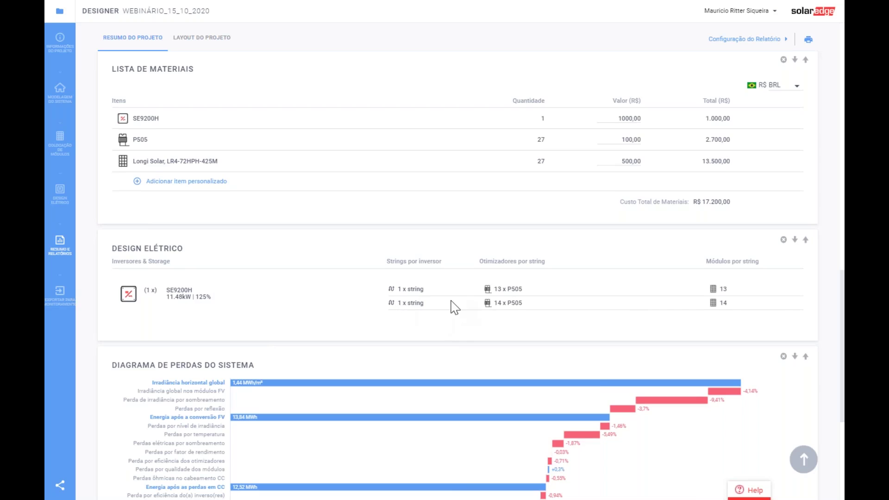
{"action": "scroll", "coordinate": [455, 307], "scroll_direction": "down", "scroll_amount": 2}
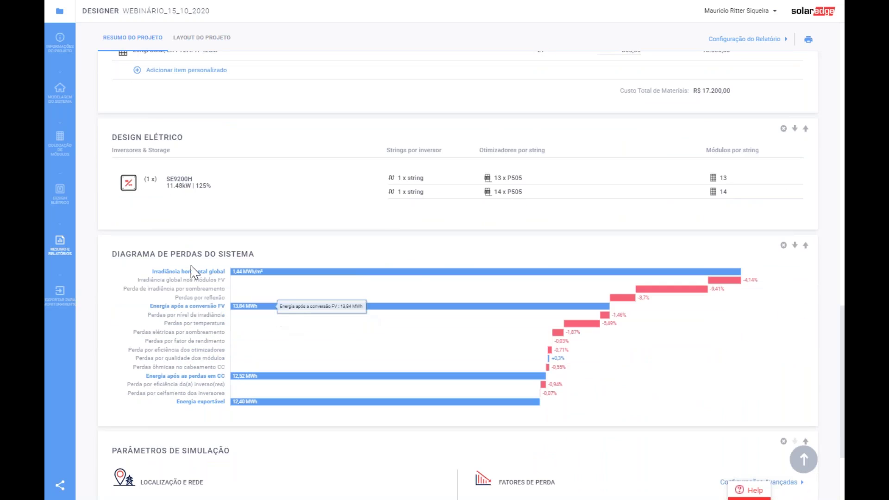
{"action": "mouse_move", "coordinate": [623, 302]}
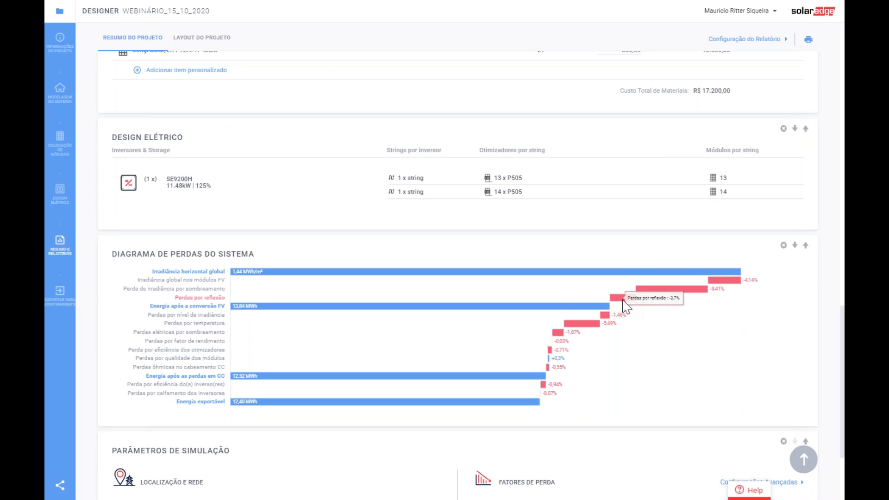
{"action": "mouse_move", "coordinate": [357, 304]}
{"action": "mouse_move", "coordinate": [679, 295]}
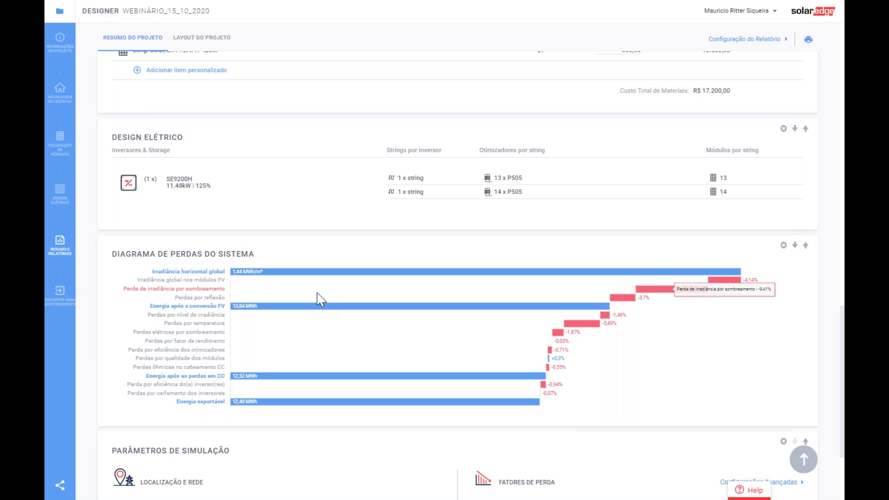
{"action": "scroll", "coordinate": [411, 314], "scroll_direction": "down", "scroll_amount": 1}
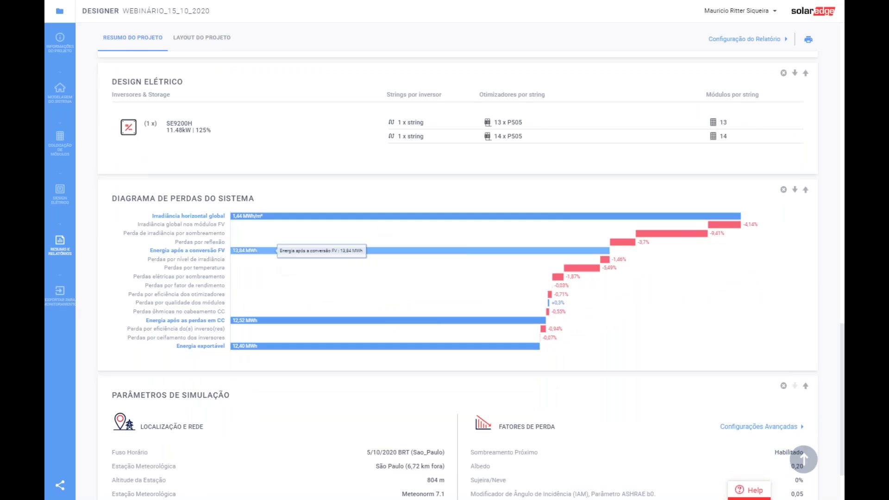
{"action": "mouse_move", "coordinate": [204, 261]}
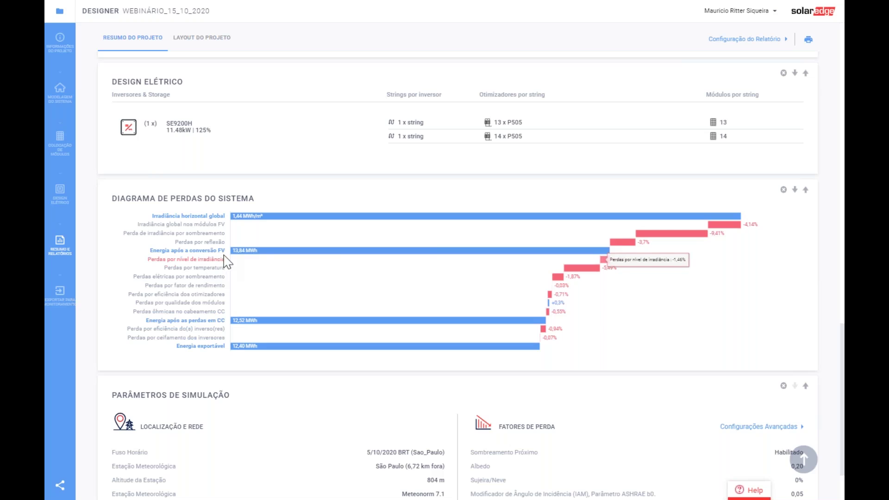
{"action": "mouse_move", "coordinate": [664, 242]}
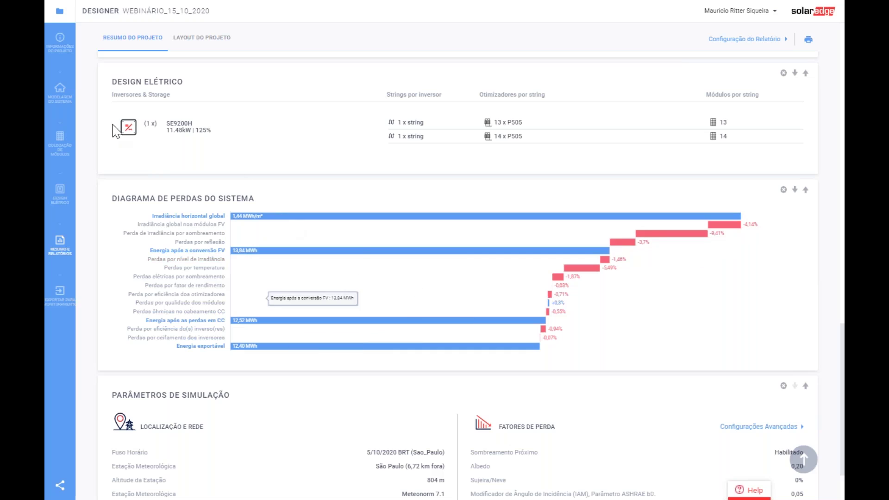
- In module placement, select the five-module array on the 175° face and show irradiance
{"action": "left_click", "coordinate": [58, 131]}
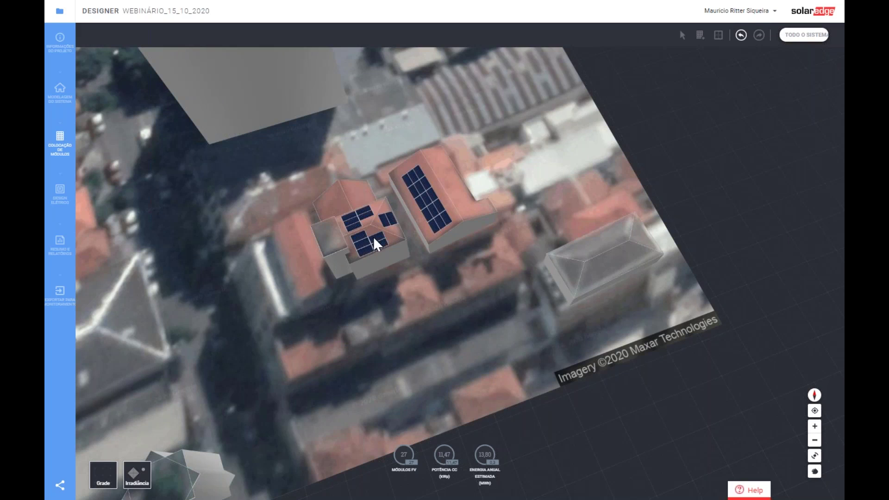
{"action": "left_click", "coordinate": [364, 244]}
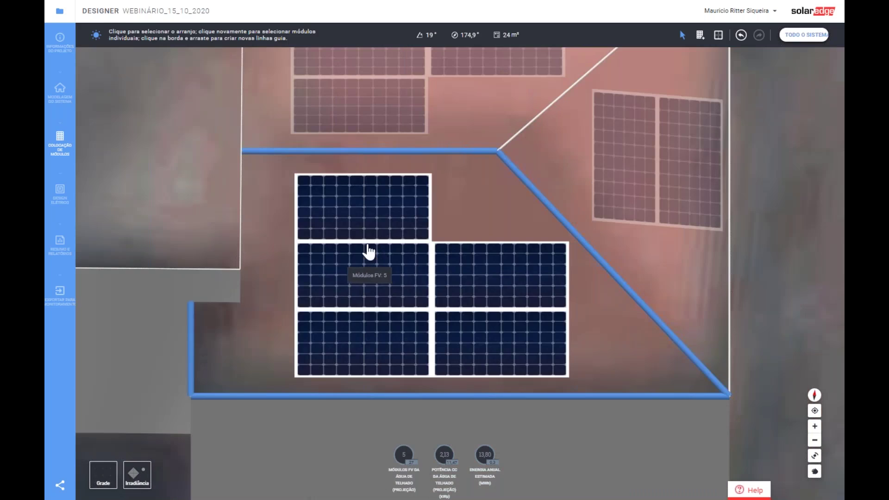
{"action": "left_click", "coordinate": [367, 252]}
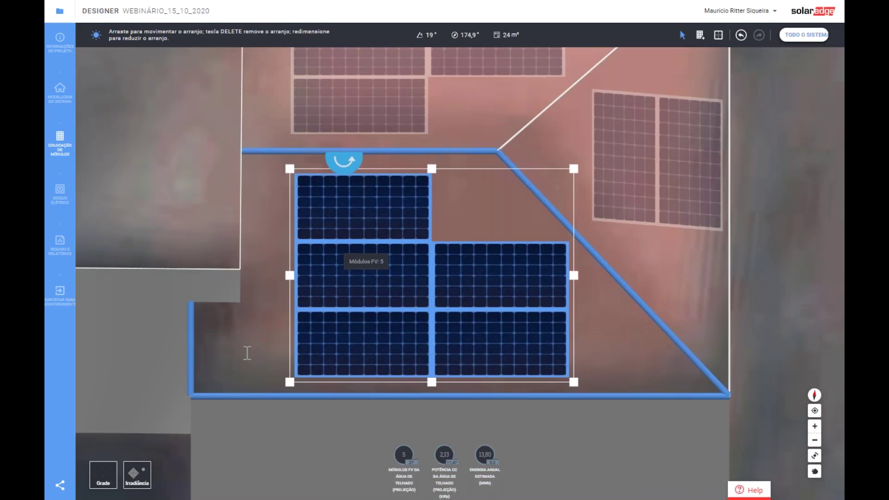
{"action": "left_click", "coordinate": [135, 476]}
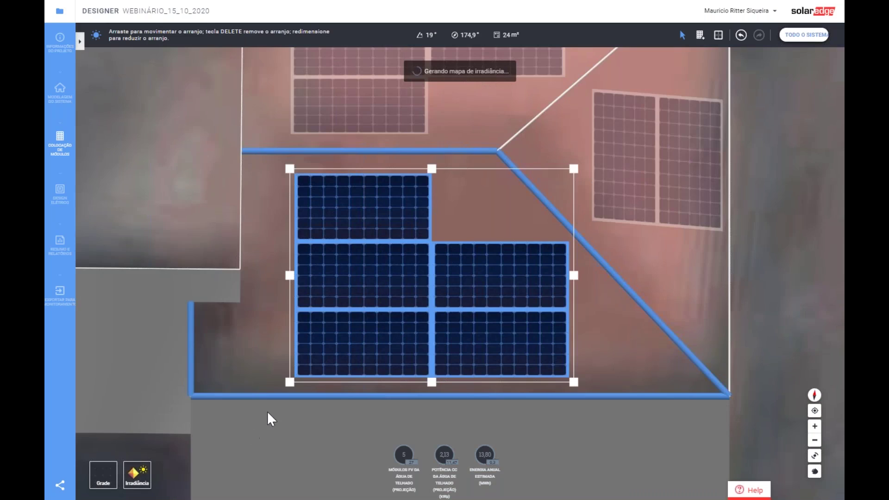
- Nudge the five-module array slightly right and down, then return to the whole-system view
{"action": "left_click_drag", "start_coordinate": [356, 287], "coordinate": [362, 291]}
{"action": "left_click_drag", "start_coordinate": [361, 294], "coordinate": [369, 299]}
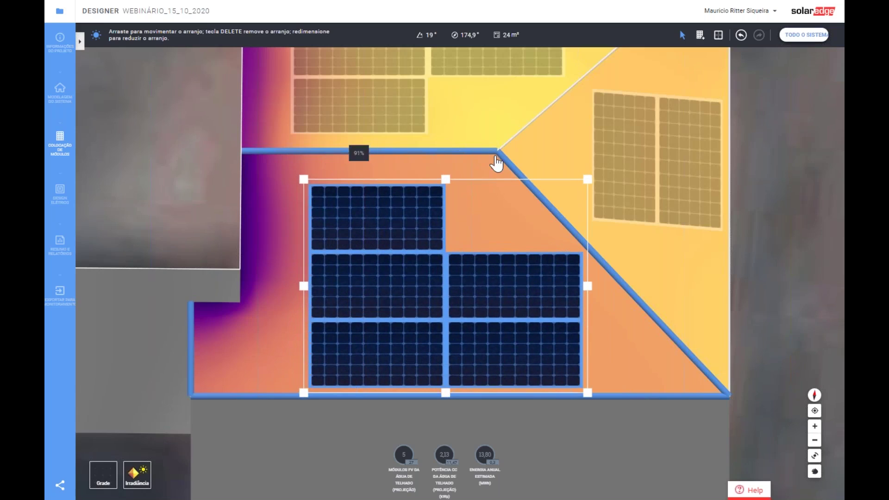
{"action": "left_click", "coordinate": [494, 161]}
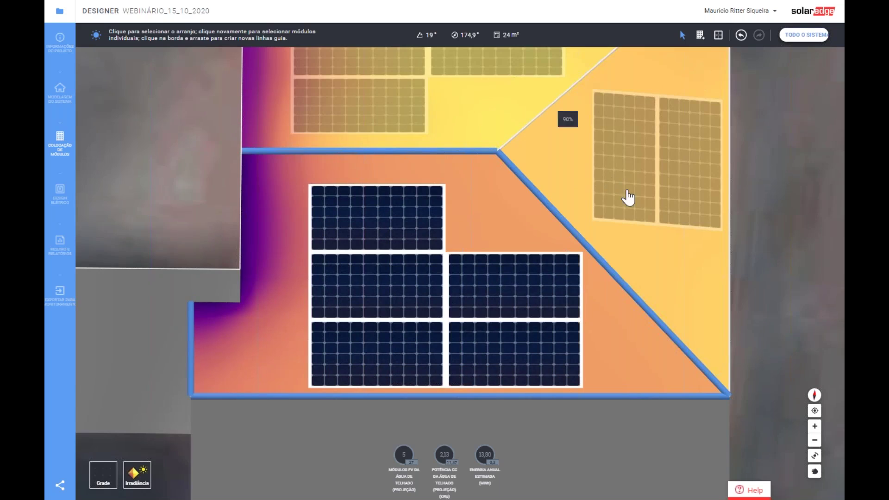
{"action": "left_click", "coordinate": [804, 35]}
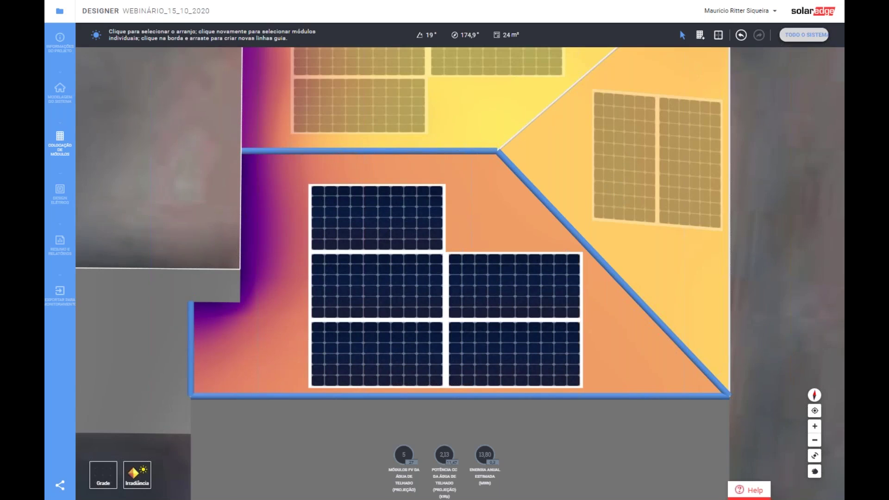
- Shift the module array on the 355° roof face, then return to the whole-system view
{"action": "left_click", "coordinate": [370, 224]}
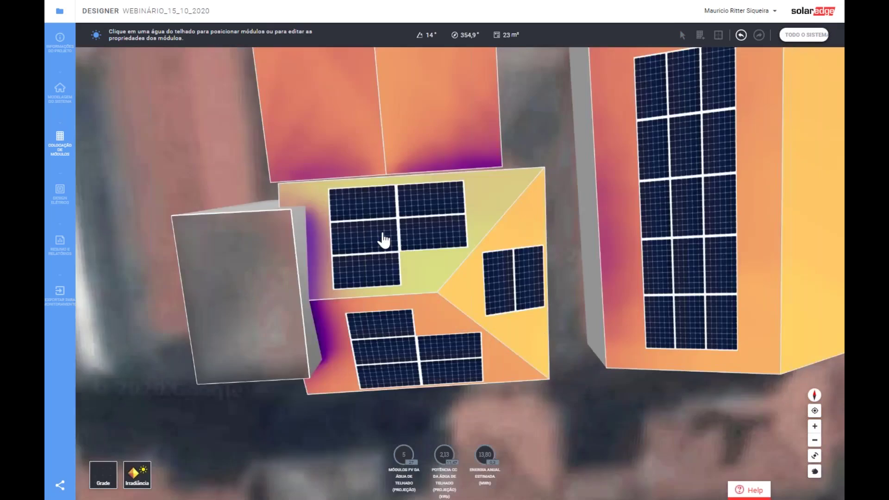
{"action": "left_click", "coordinate": [374, 224]}
{"action": "left_click_drag", "start_coordinate": [393, 222], "coordinate": [398, 204]}
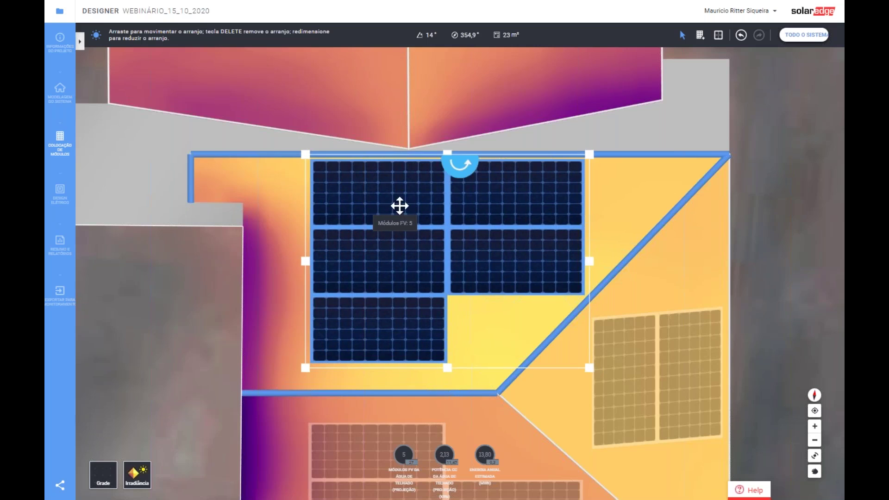
{"action": "left_click", "coordinate": [641, 206]}
{"action": "left_click", "coordinate": [805, 35]}
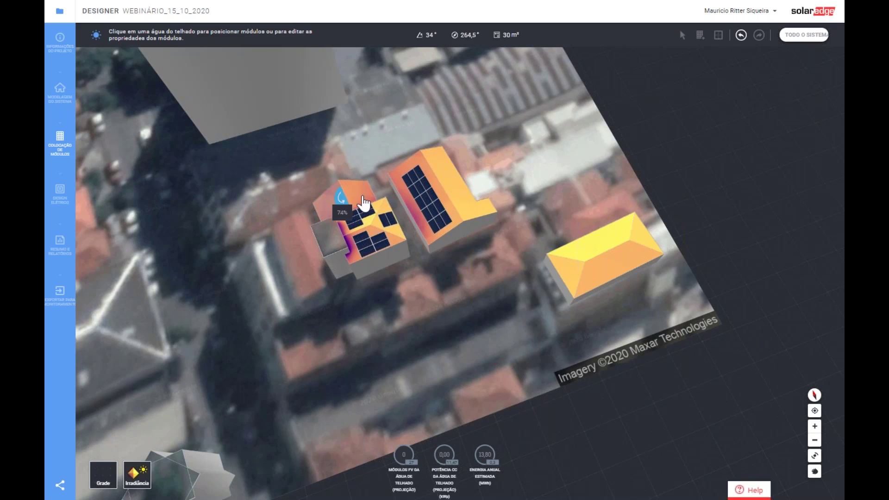
- Move the 15-module array higher on its roof and regenerate the summary report (12,65 MWh)
{"action": "left_click", "coordinate": [430, 204]}
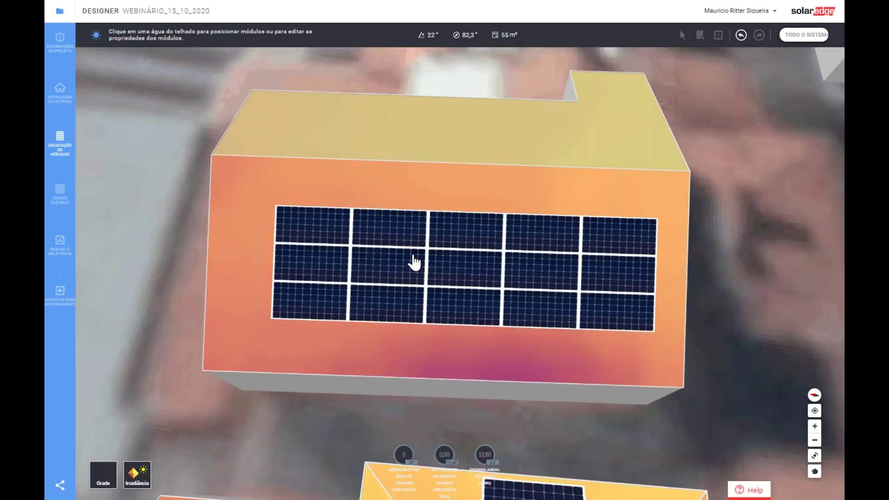
{"action": "left_click", "coordinate": [396, 201]}
{"action": "left_click_drag", "start_coordinate": [397, 201], "coordinate": [392, 182]}
{"action": "left_click", "coordinate": [582, 335]}
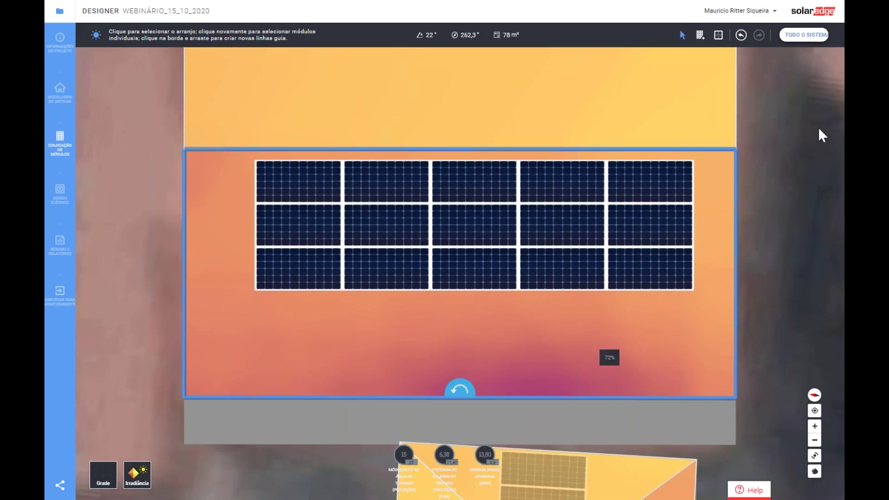
{"action": "left_click", "coordinate": [60, 241]}
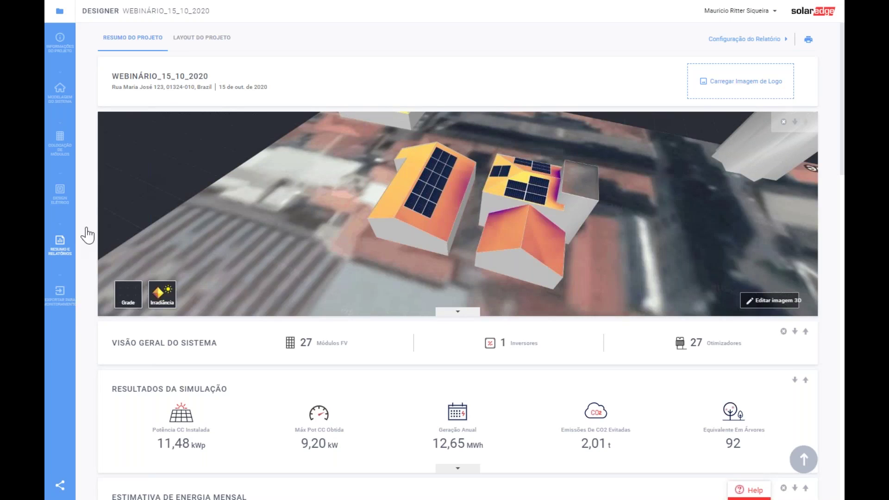
{"action": "scroll", "coordinate": [426, 325], "scroll_direction": "down", "scroll_amount": 3}
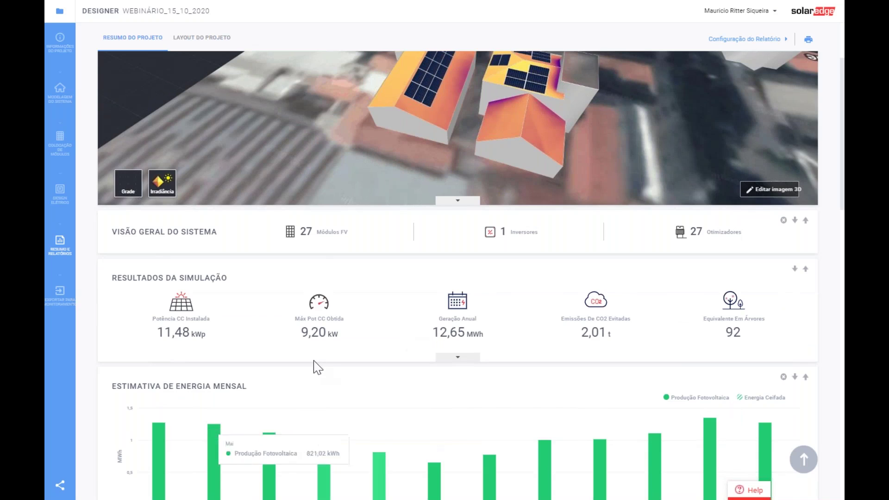
{"action": "scroll", "coordinate": [284, 327], "scroll_direction": "down", "scroll_amount": 2}
{"action": "scroll", "coordinate": [463, 311], "scroll_direction": "down", "scroll_amount": 4}
{"action": "scroll", "coordinate": [487, 310], "scroll_direction": "down", "scroll_amount": 12}
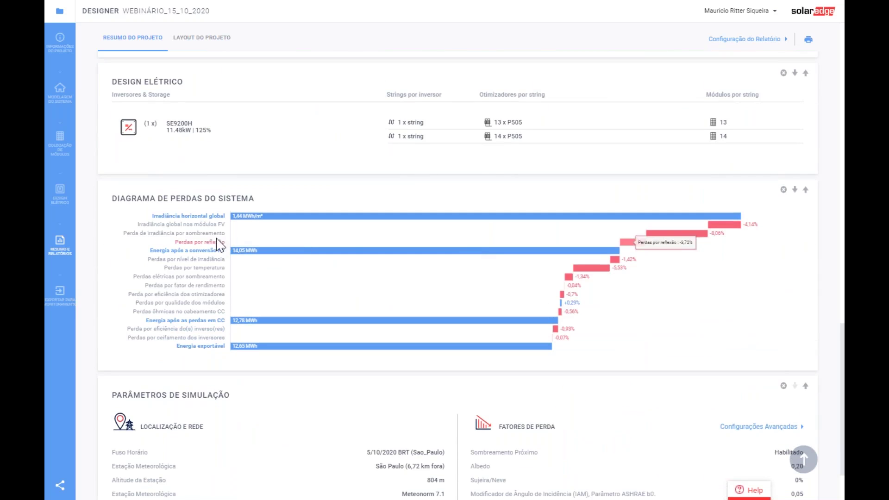
{"action": "mouse_move", "coordinate": [699, 234]}
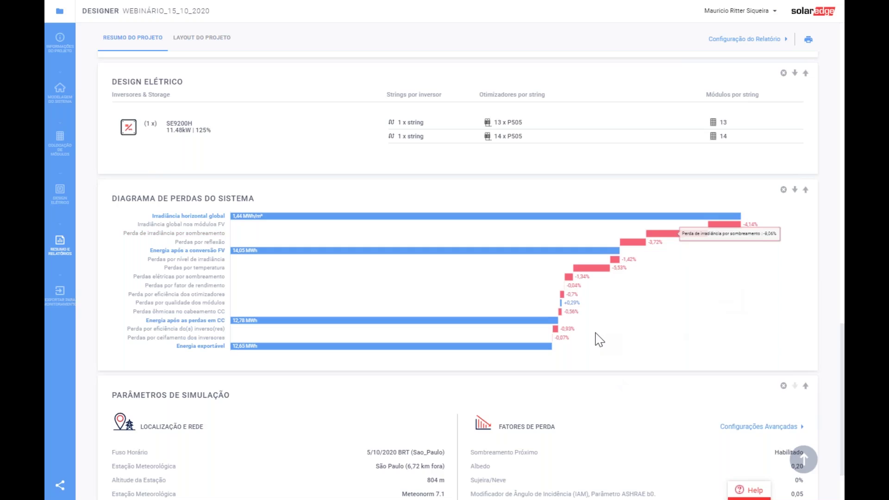
{"action": "scroll", "coordinate": [597, 339], "scroll_direction": "down", "scroll_amount": 1}
{"action": "scroll", "coordinate": [597, 338], "scroll_direction": "down", "scroll_amount": 1}
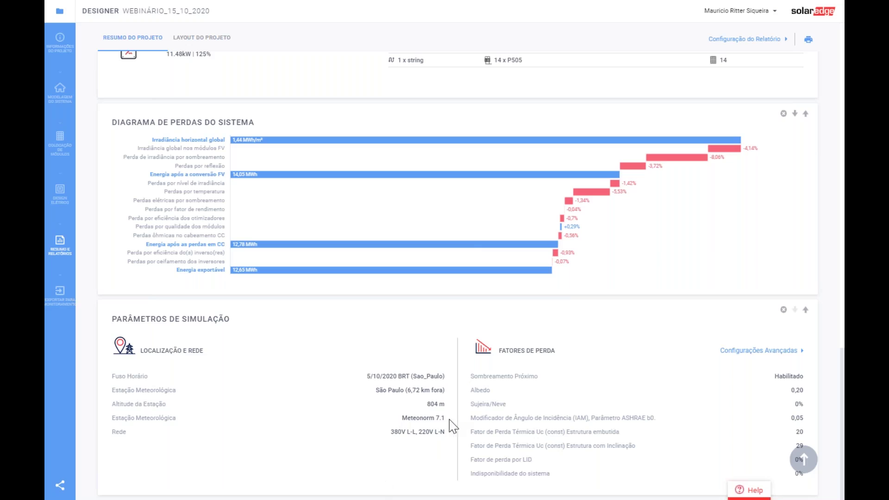
{"action": "left_click_drag", "start_coordinate": [444, 419], "coordinate": [398, 423]}
{"action": "left_click", "coordinate": [300, 463]}
{"action": "scroll", "coordinate": [574, 391], "scroll_direction": "up", "scroll_amount": 5}
{"action": "scroll", "coordinate": [574, 391], "scroll_direction": "up", "scroll_amount": 15}
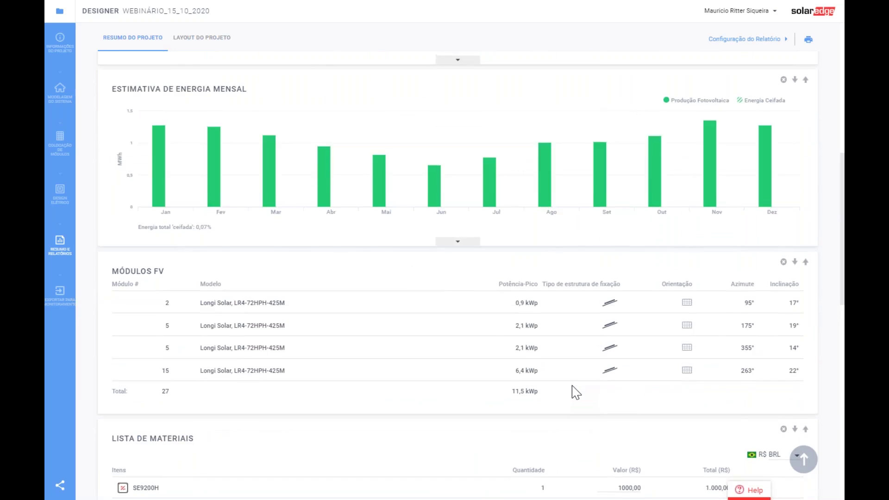
{"action": "scroll", "coordinate": [573, 390], "scroll_direction": "up", "scroll_amount": 4}
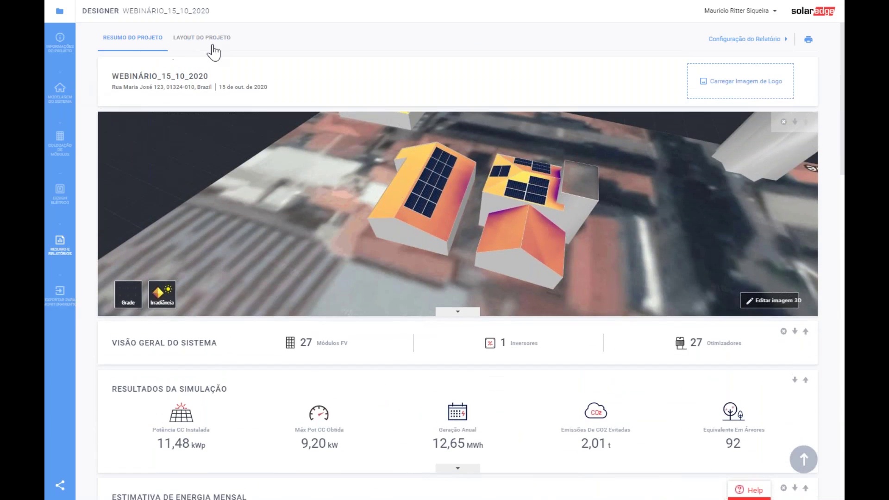
- Download the LAYOUT DO PROJETO string layout as a PDF and open it in Chrome
{"action": "left_click", "coordinate": [207, 47]}
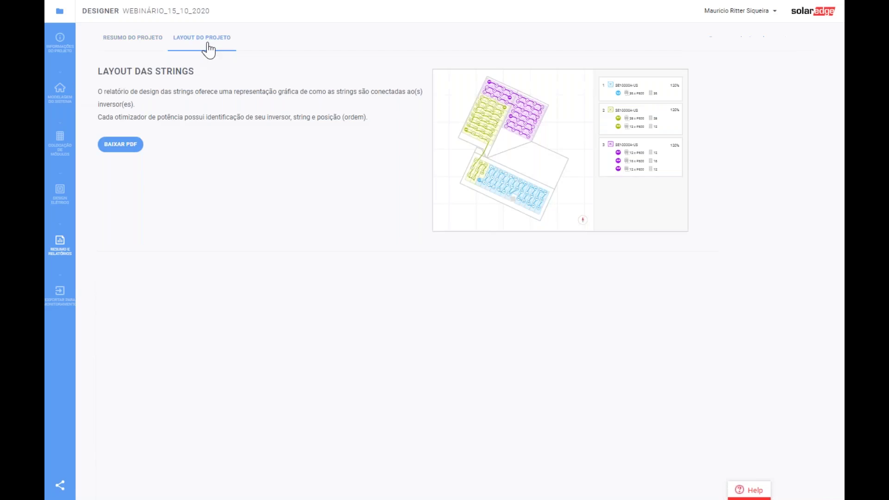
{"action": "left_click", "coordinate": [119, 145]}
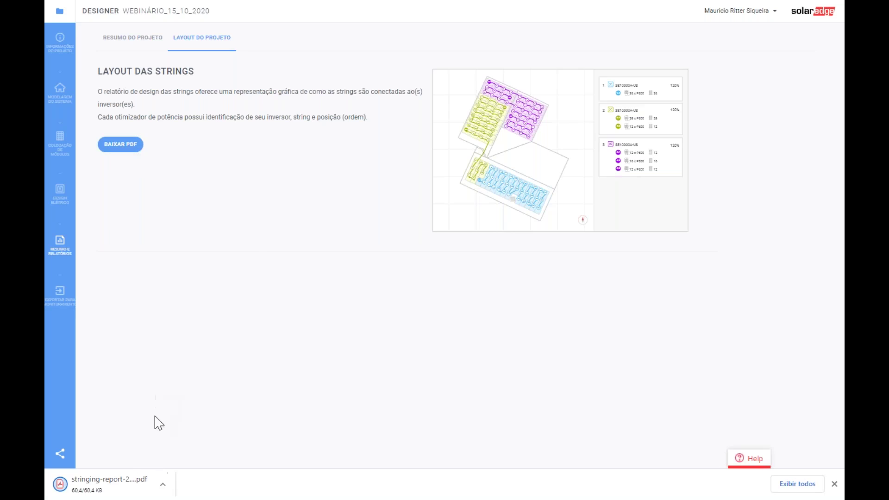
{"action": "left_click", "coordinate": [102, 490]}
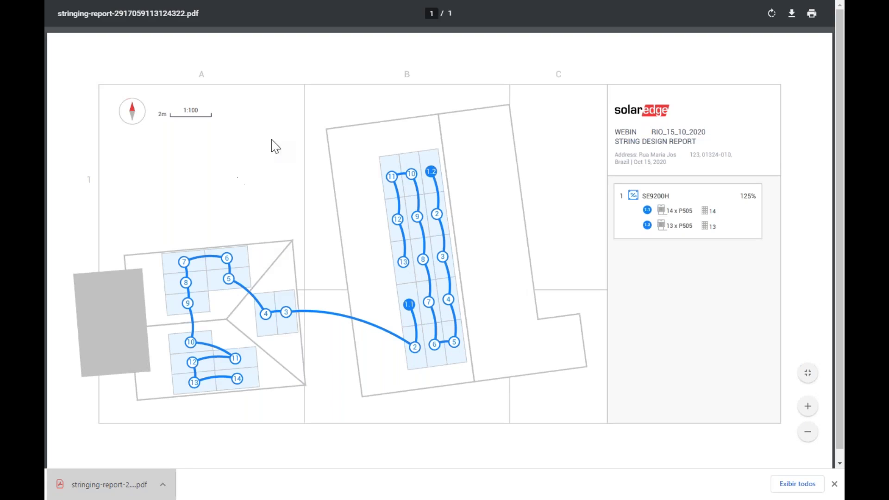
- Dismiss the download notice, close the stringing report PDF tab, and restore full screen
{"action": "left_click", "coordinate": [834, 484]}
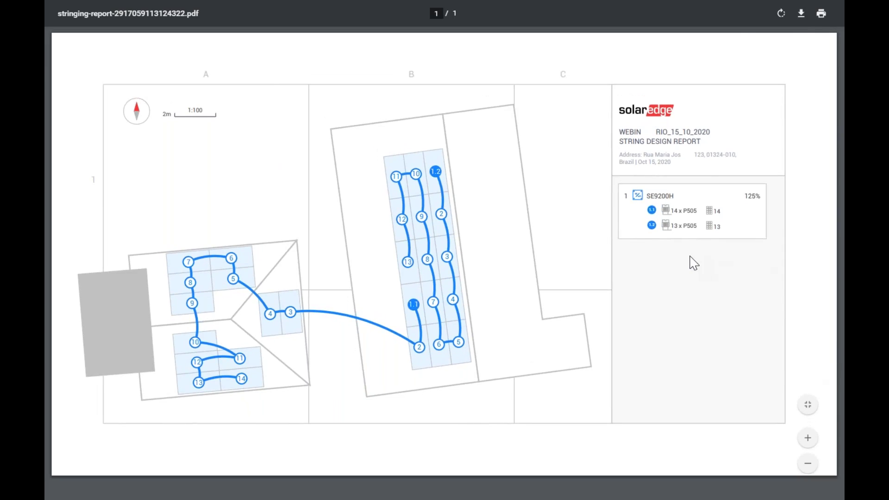
{"action": "key", "text": "F11"}
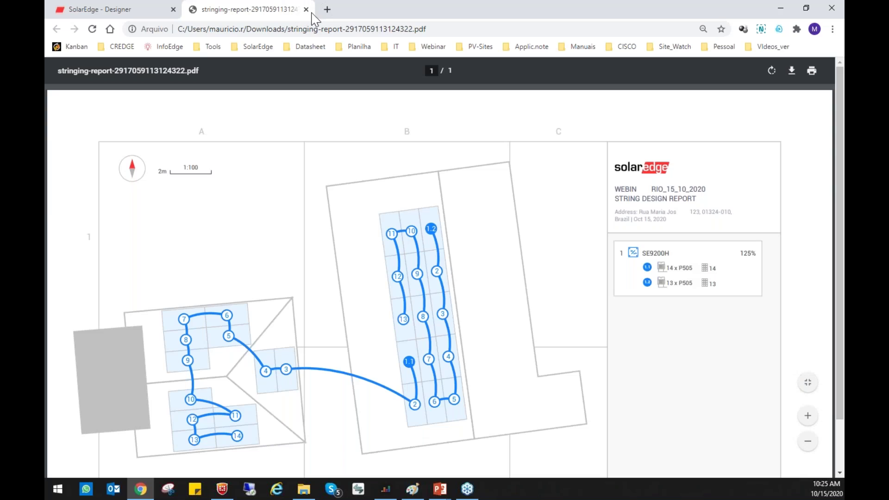
{"action": "left_click", "coordinate": [306, 9]}
{"action": "key", "text": "F11"}
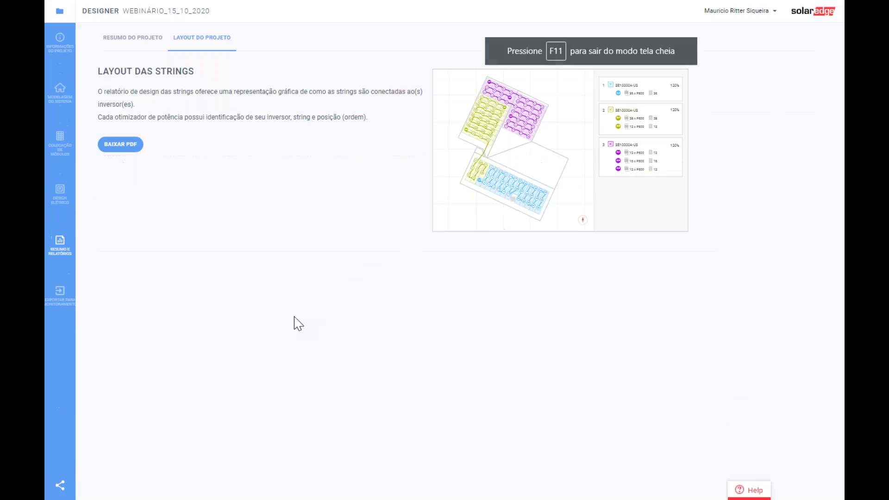
- Review the Resumo do Projeto report top to bottom, then open the Export to Monitoring form
{"action": "left_click", "coordinate": [132, 45]}
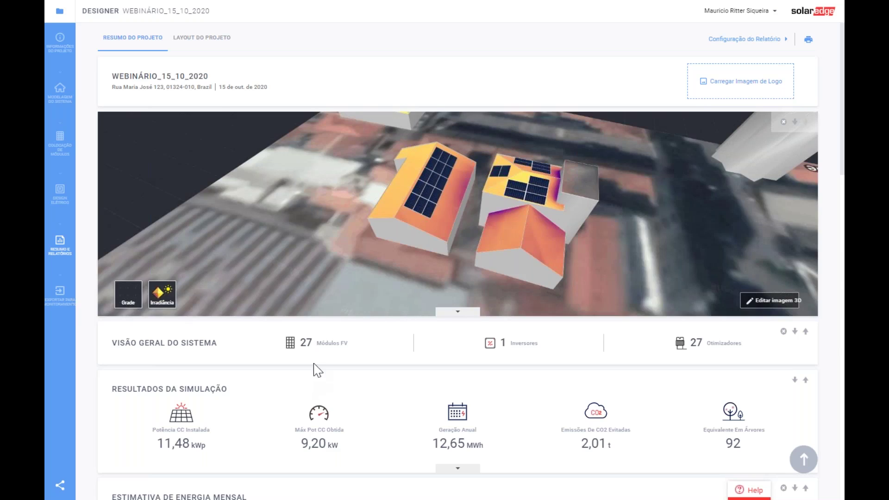
{"action": "scroll", "coordinate": [391, 323], "scroll_direction": "down", "scroll_amount": 3}
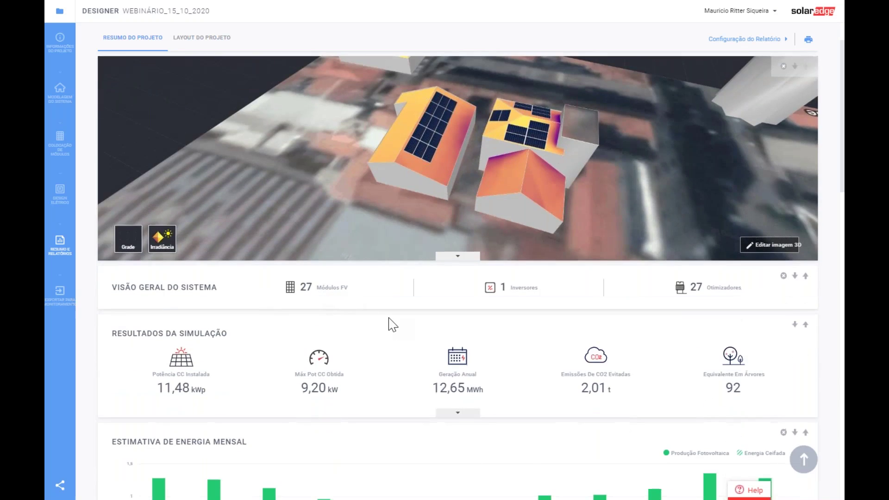
{"action": "scroll", "coordinate": [393, 323], "scroll_direction": "down", "scroll_amount": 10}
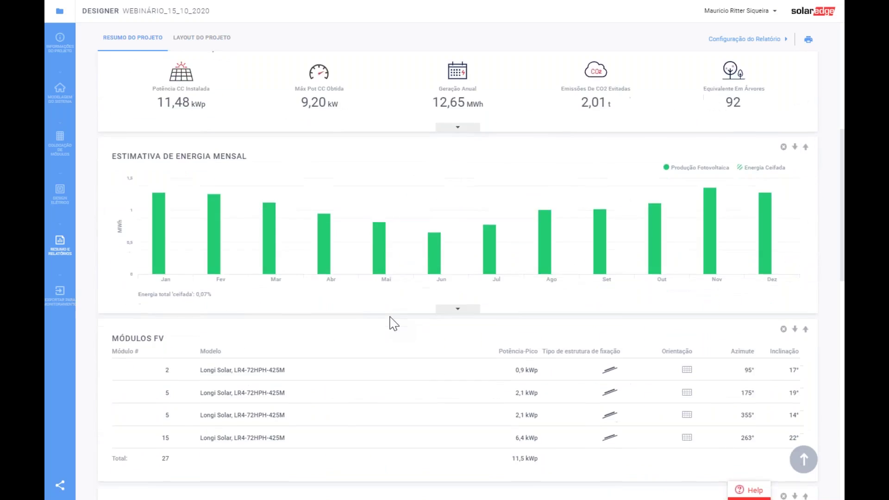
{"action": "scroll", "coordinate": [393, 324], "scroll_direction": "down", "scroll_amount": 7}
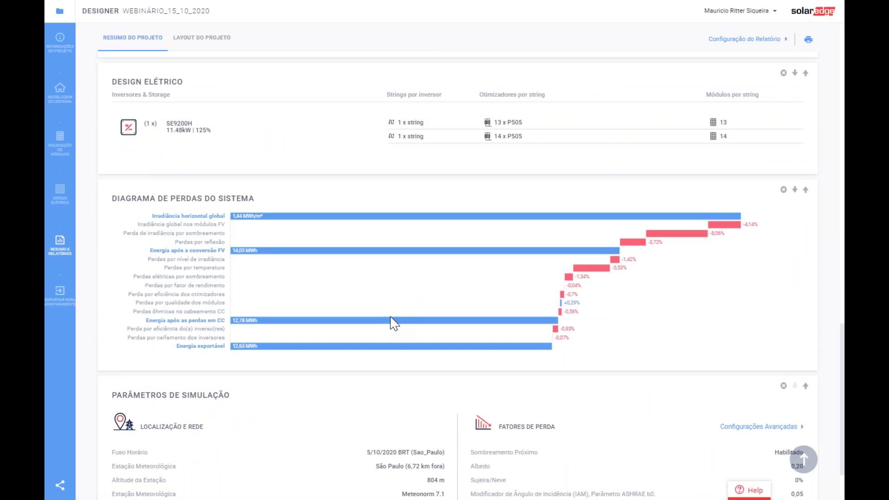
{"action": "scroll", "coordinate": [393, 323], "scroll_direction": "down", "scroll_amount": 2}
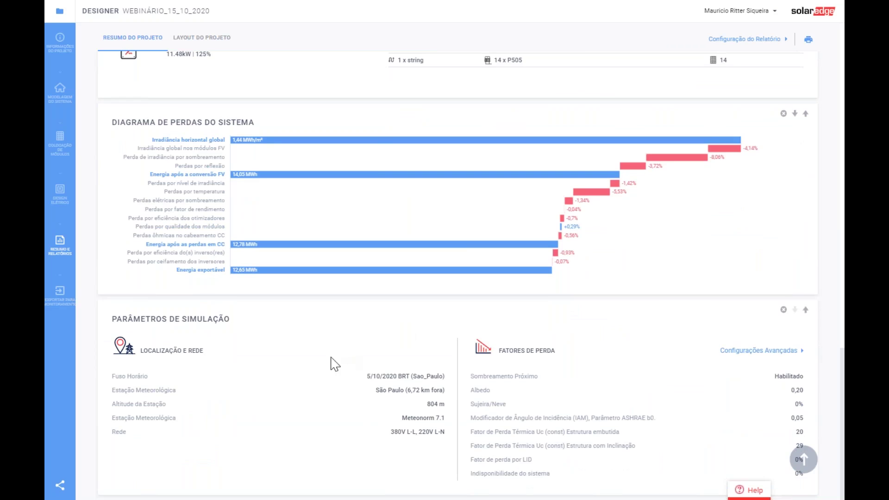
{"action": "scroll", "coordinate": [414, 354], "scroll_direction": "up", "scroll_amount": 5}
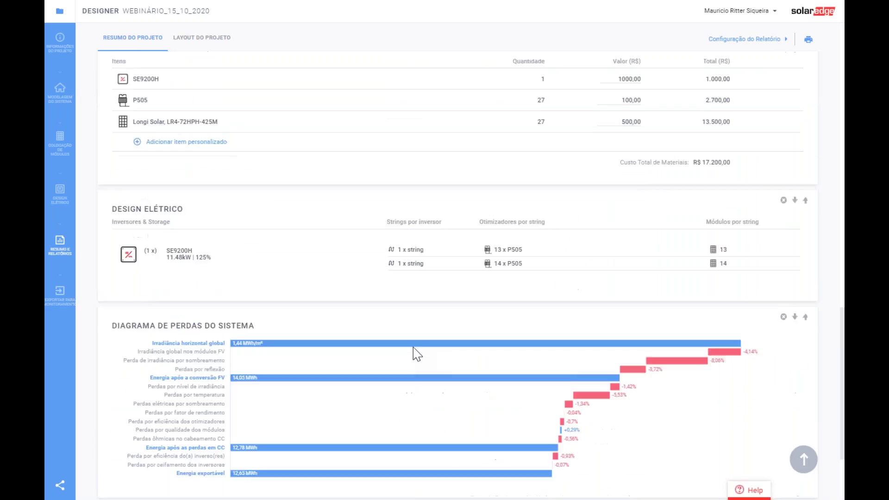
{"action": "scroll", "coordinate": [417, 354], "scroll_direction": "up", "scroll_amount": 1}
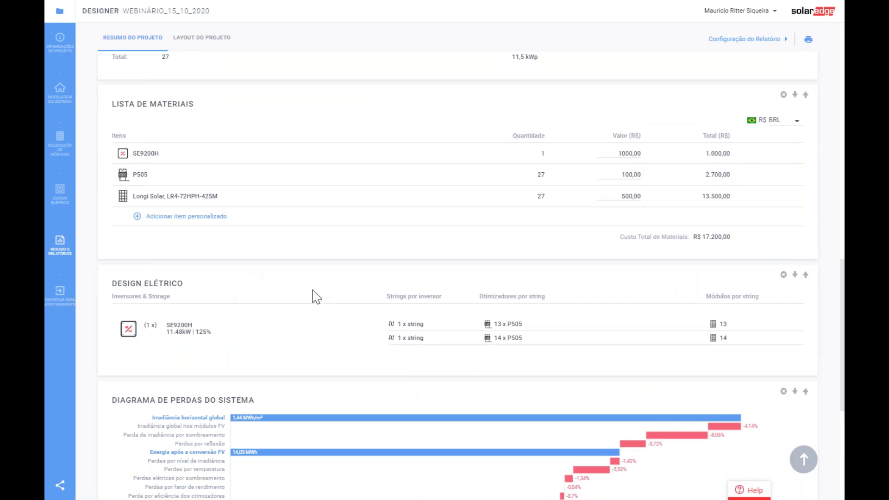
{"action": "scroll", "coordinate": [440, 333], "scroll_direction": "up", "scroll_amount": 2}
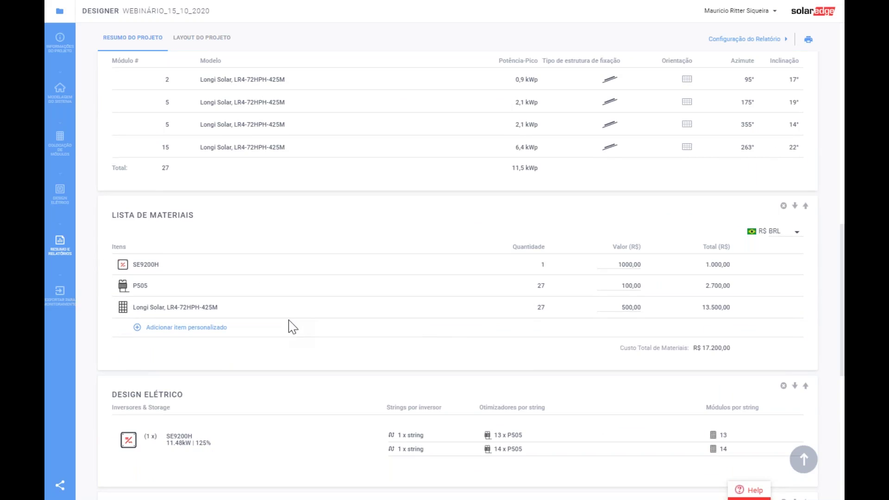
{"action": "scroll", "coordinate": [290, 327], "scroll_direction": "up", "scroll_amount": 3}
{"action": "scroll", "coordinate": [204, 359], "scroll_direction": "up", "scroll_amount": 6}
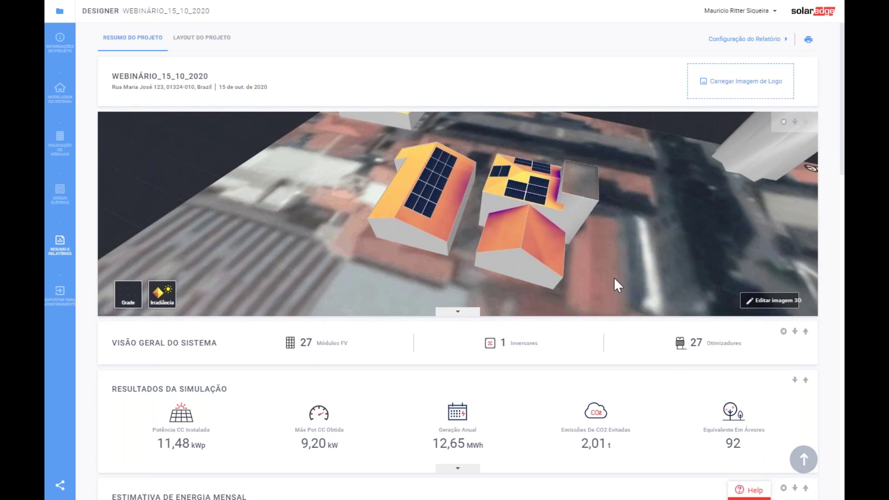
{"action": "left_click", "coordinate": [58, 291]}
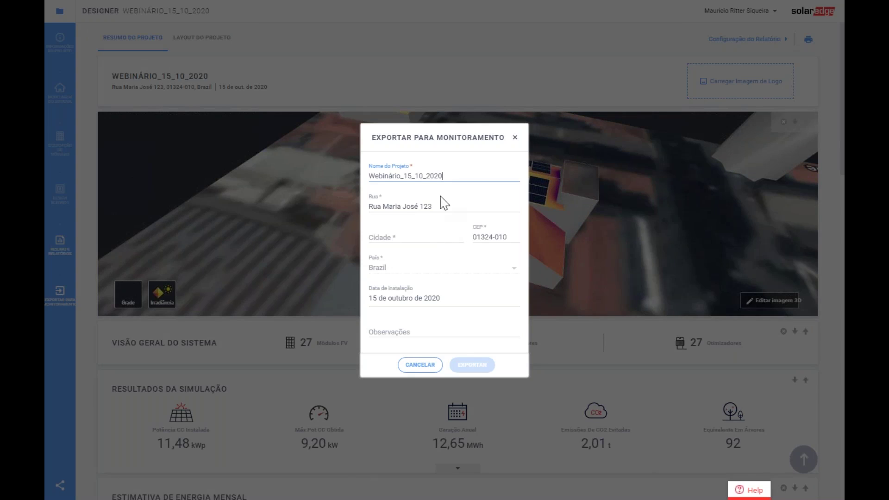
{"action": "left_click", "coordinate": [429, 236]}
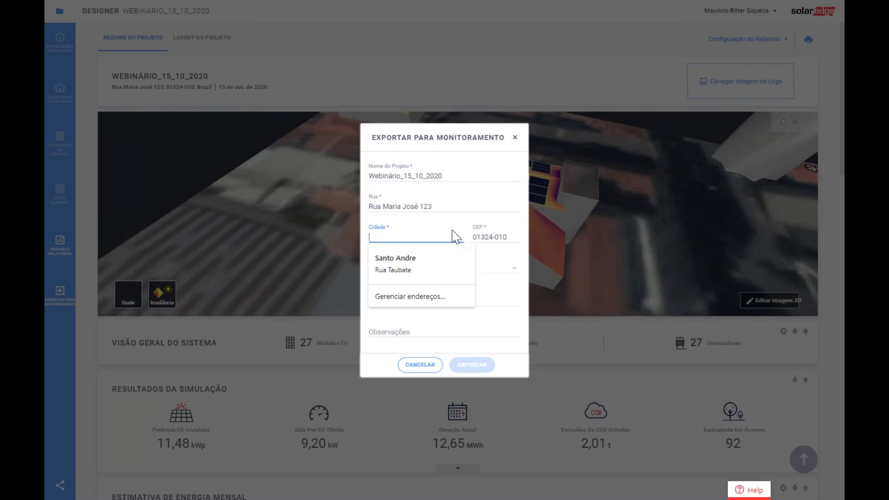
{"action": "left_click", "coordinate": [493, 274]}
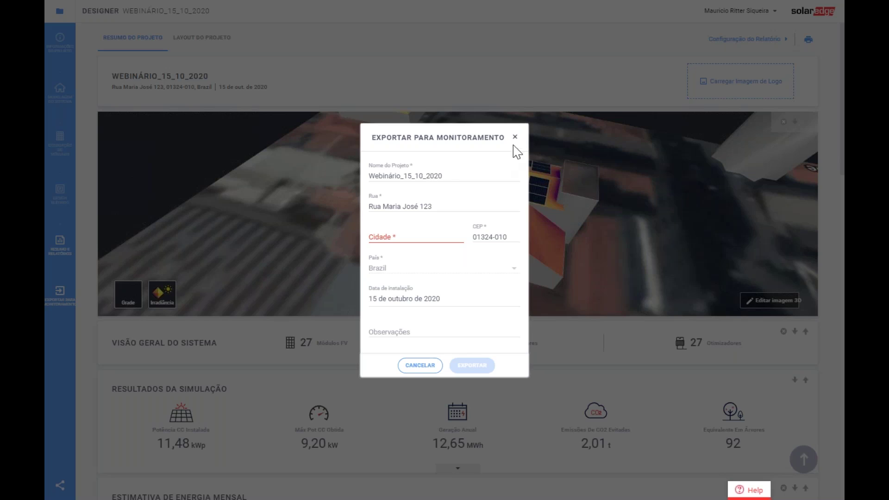
{"action": "double_click", "coordinate": [411, 182]}
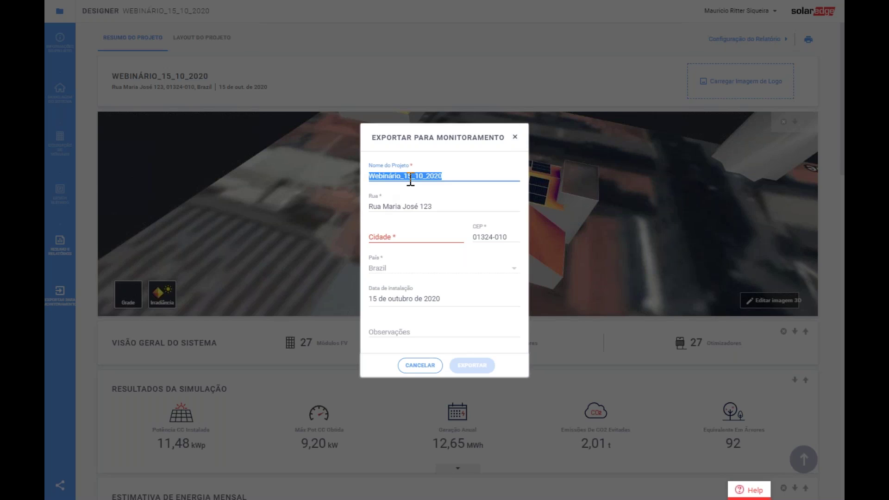
{"action": "left_click", "coordinate": [516, 139]}
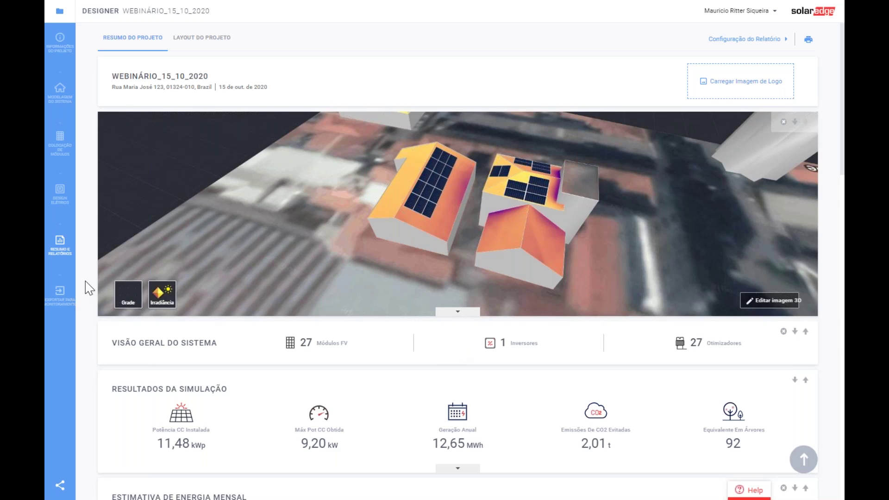
{"action": "left_click", "coordinate": [54, 44]}
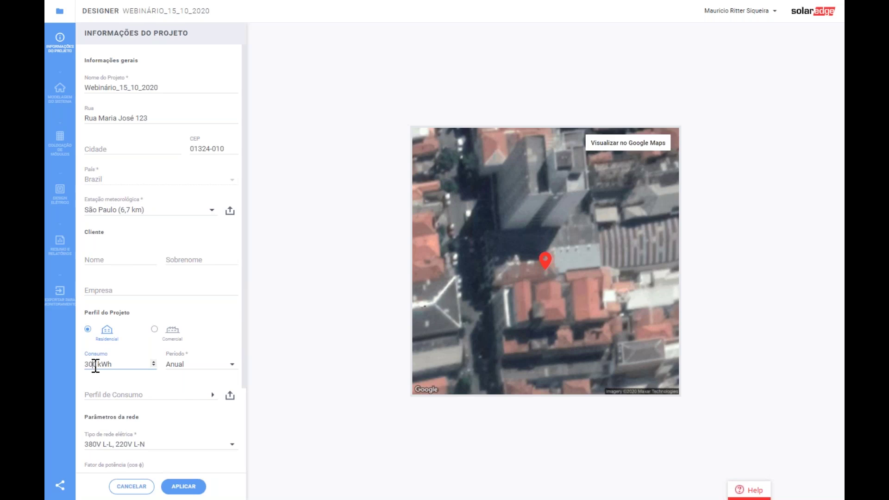
- Choose the Aposentados ou pessoas que trabalham em casa consumption profile
{"action": "type", "text": "00"}
{"action": "left_click", "coordinate": [146, 396]}
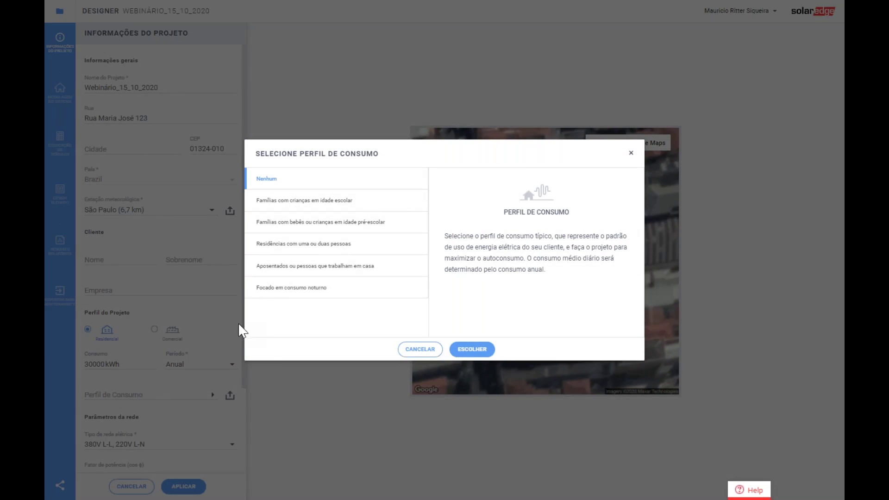
{"action": "left_click", "coordinate": [334, 208]}
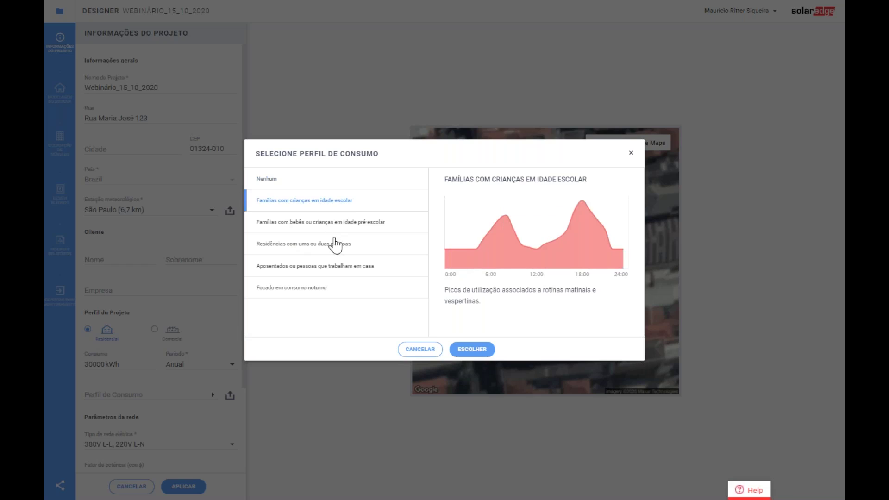
{"action": "left_click", "coordinate": [334, 269]}
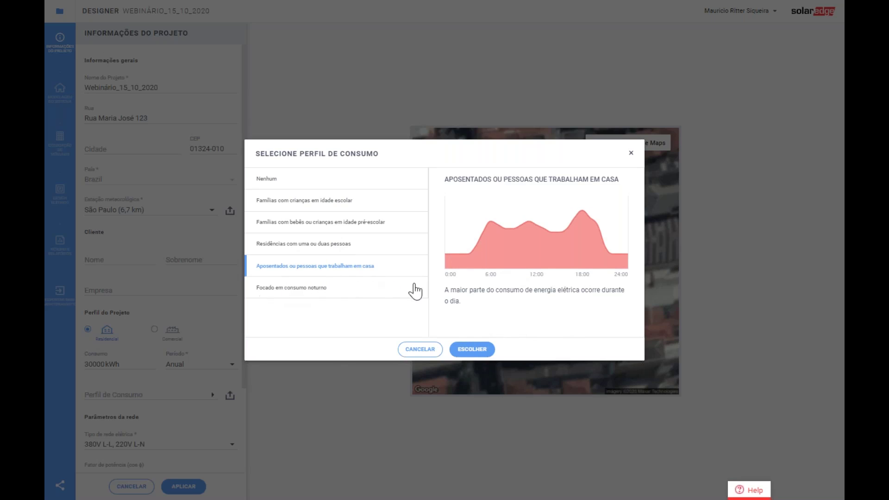
{"action": "left_click", "coordinate": [475, 351]}
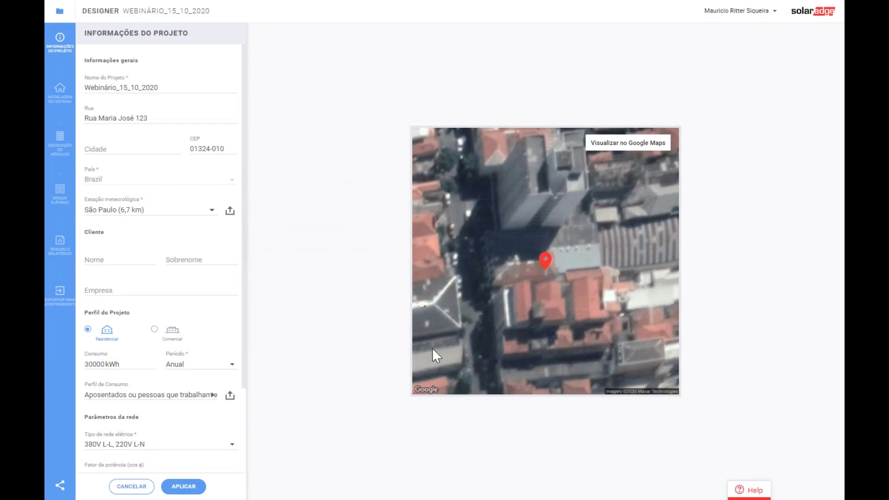
- Set annual consumption to 20000 kWh, apply it, and go back to the summary report
{"action": "left_click", "coordinate": [97, 364]}
{"action": "key", "text": "BackSpace"}
{"action": "key", "text": "BackSpace"}
{"action": "key", "text": "BackSpace"}
{"action": "type", "text": "200"}
{"action": "left_click", "coordinate": [183, 487]}
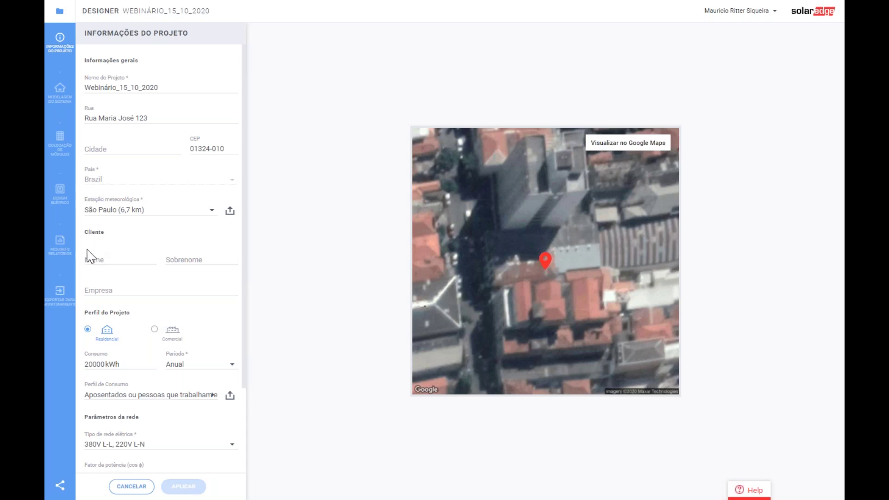
{"action": "scroll", "coordinate": [149, 374], "scroll_direction": "down", "scroll_amount": 3}
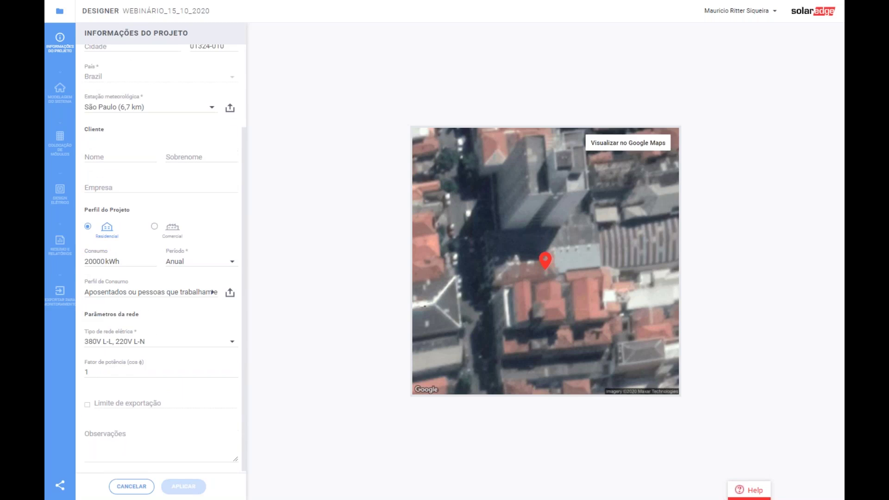
{"action": "left_click", "coordinate": [60, 250]}
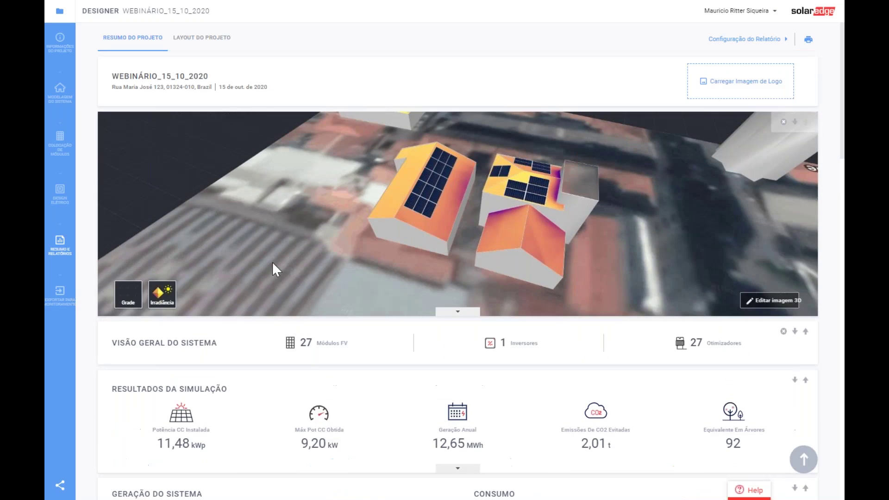
- Scroll to the energy charts and inspect the values of the donut chart segments
{"action": "scroll", "coordinate": [296, 224], "scroll_direction": "down", "scroll_amount": 3}
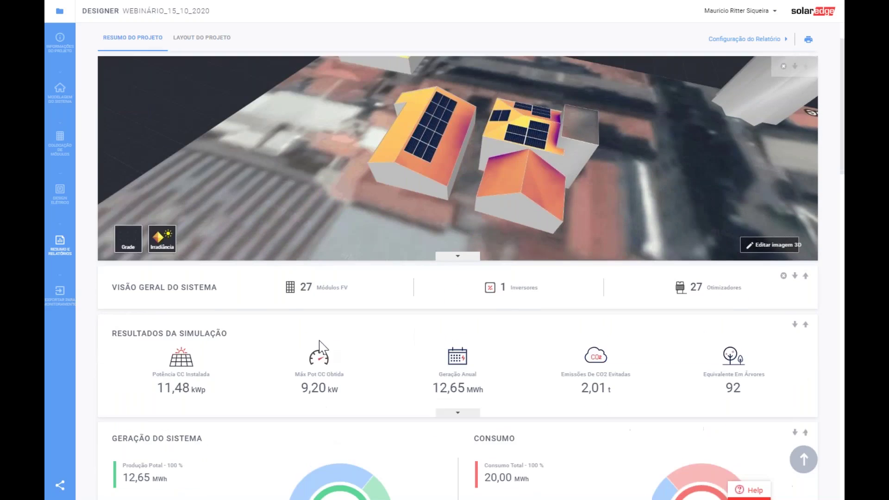
{"action": "scroll", "coordinate": [438, 324], "scroll_direction": "down", "scroll_amount": 5}
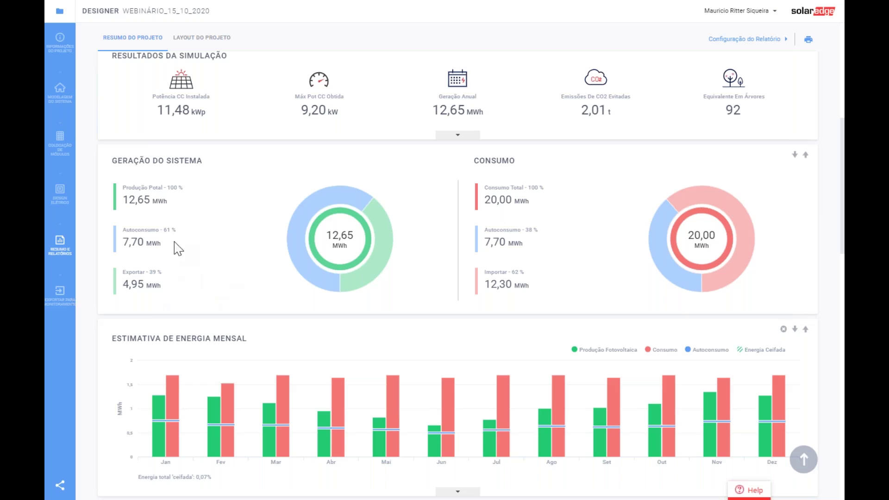
{"action": "mouse_move", "coordinate": [287, 264]}
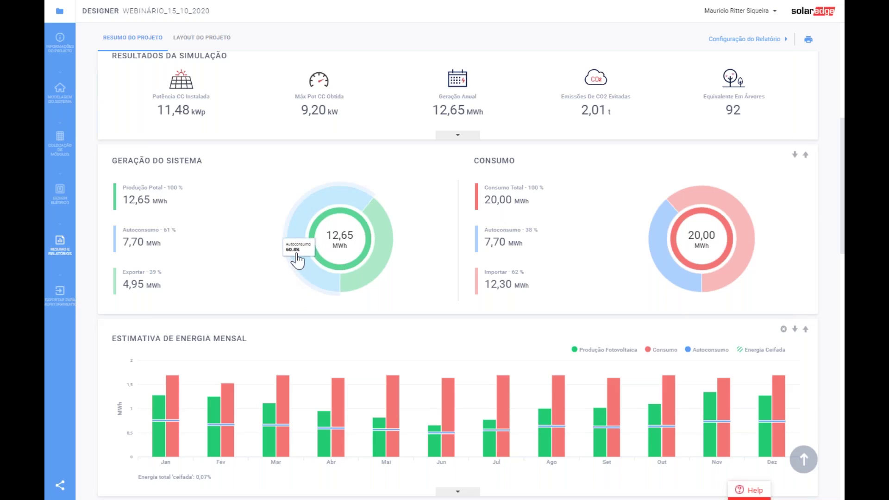
{"action": "mouse_move", "coordinate": [378, 213]}
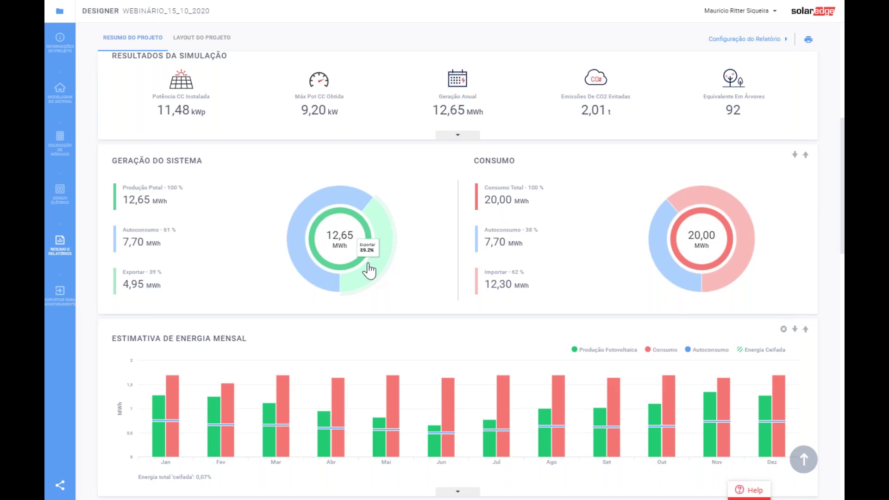
{"action": "mouse_move", "coordinate": [660, 265]}
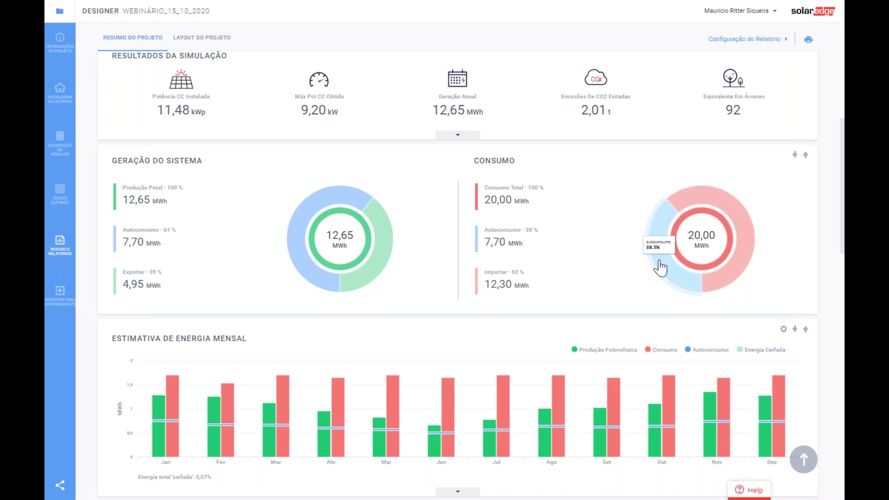
{"action": "mouse_move", "coordinate": [717, 277]}
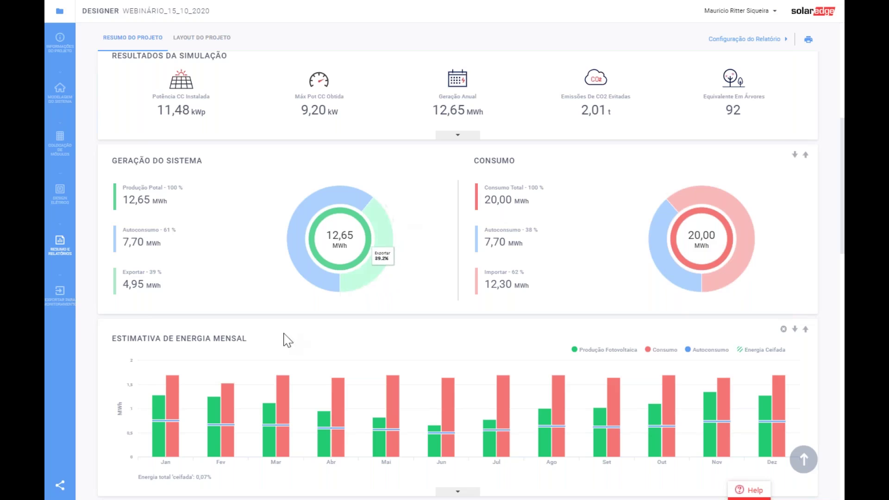
- Expand the monthly table of PV production, consumption and self-consumption under the Estimativa de Energia Mensal chart
{"action": "scroll", "coordinate": [221, 340], "scroll_direction": "down", "scroll_amount": 3}
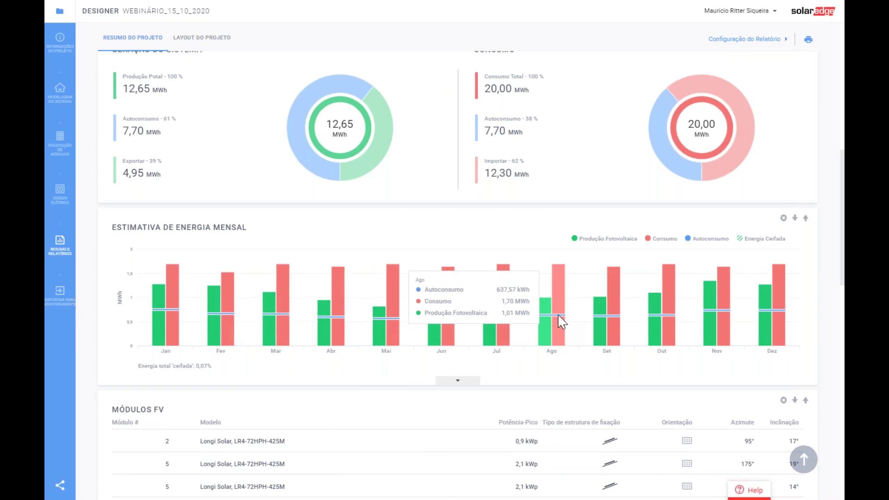
{"action": "left_click", "coordinate": [458, 382]}
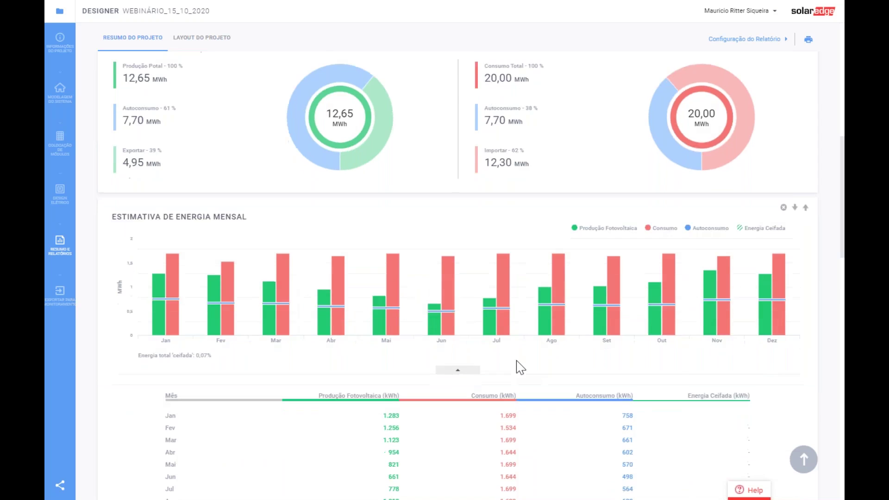
{"action": "scroll", "coordinate": [518, 366], "scroll_direction": "down", "scroll_amount": 1}
{"action": "scroll", "coordinate": [608, 402], "scroll_direction": "down", "scroll_amount": 1}
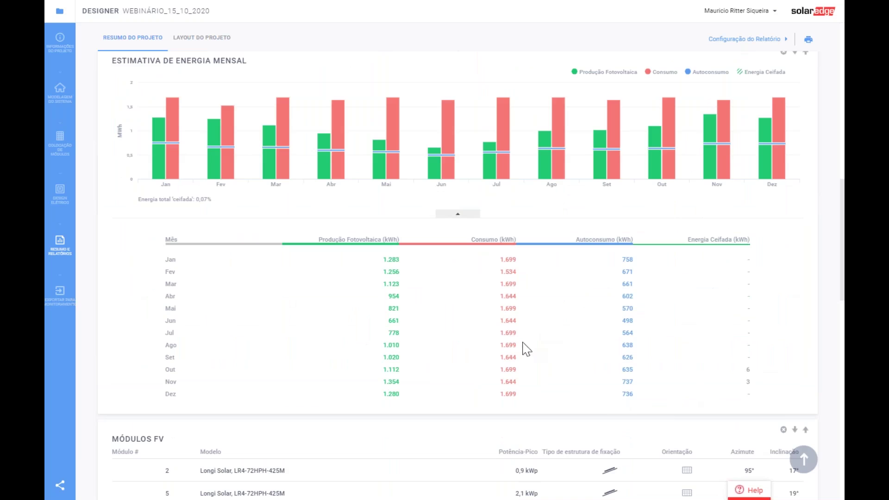
{"action": "scroll", "coordinate": [264, 279], "scroll_direction": "up", "scroll_amount": 8}
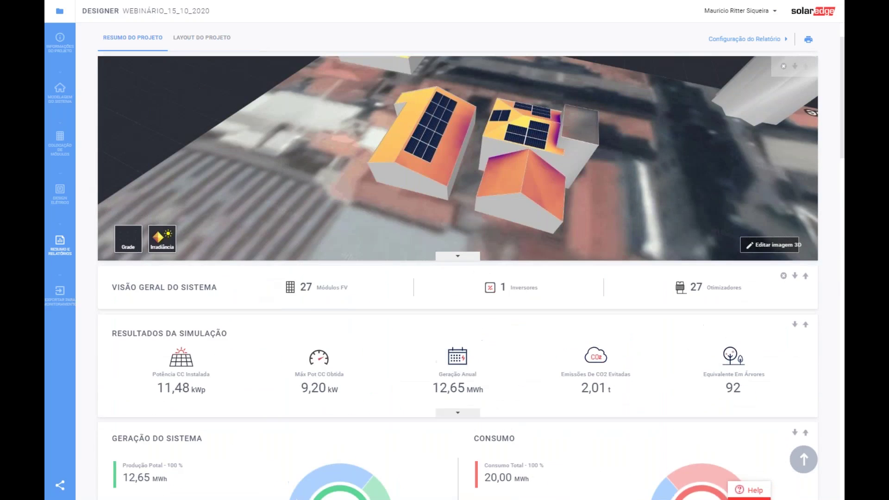
{"action": "scroll", "coordinate": [353, 355], "scroll_direction": "down", "scroll_amount": 3}
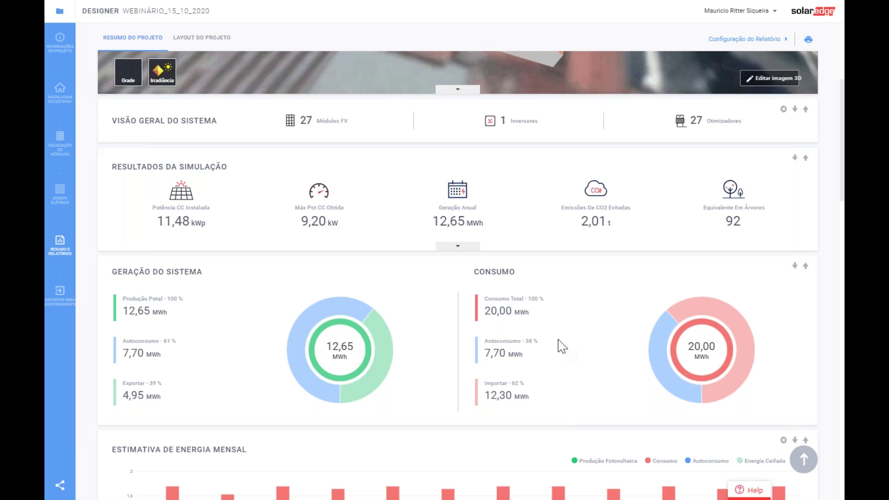
{"action": "mouse_move", "coordinate": [386, 382]}
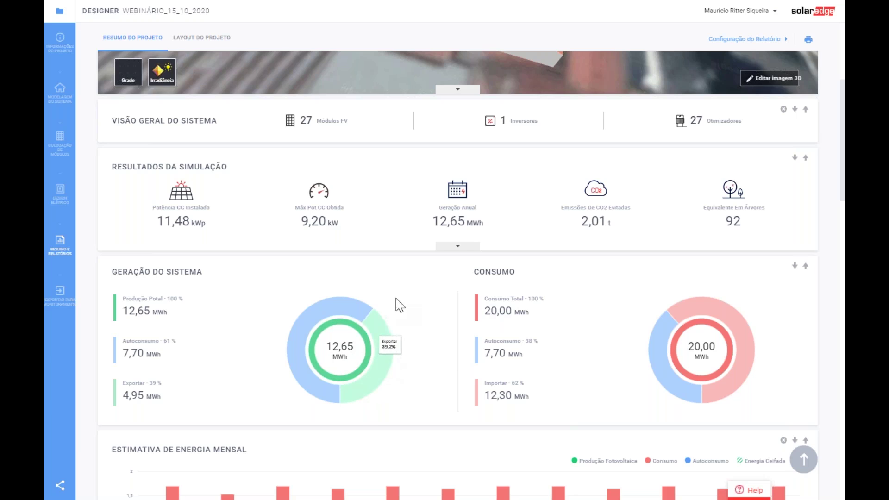
{"action": "mouse_move", "coordinate": [308, 381]}
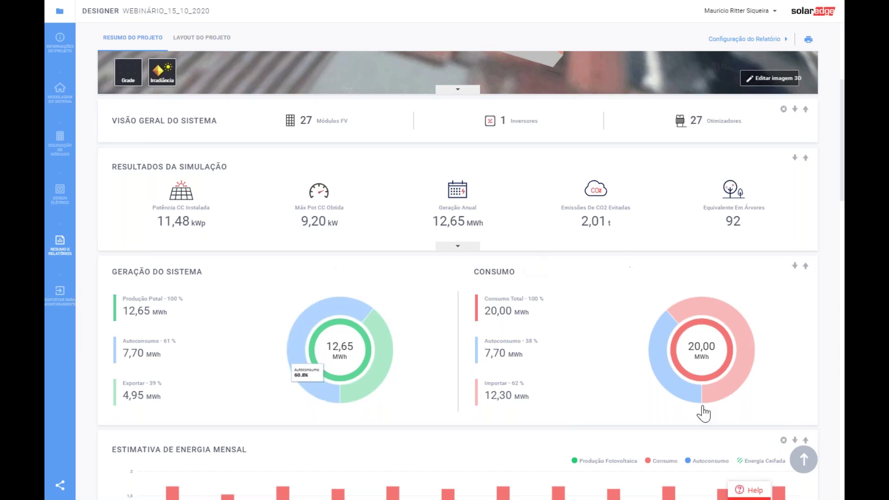
{"action": "mouse_move", "coordinate": [371, 334]}
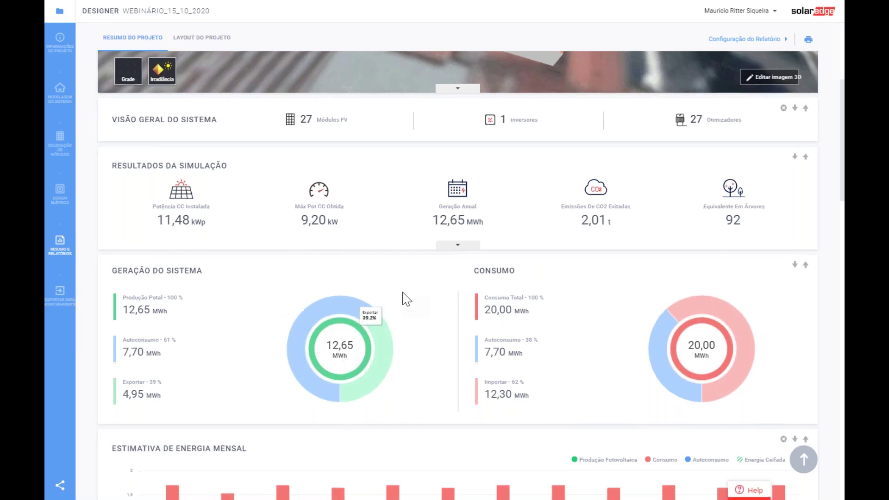
{"action": "scroll", "coordinate": [449, 336], "scroll_direction": "down", "scroll_amount": 3}
{"action": "scroll", "coordinate": [460, 351], "scroll_direction": "down", "scroll_amount": 14}
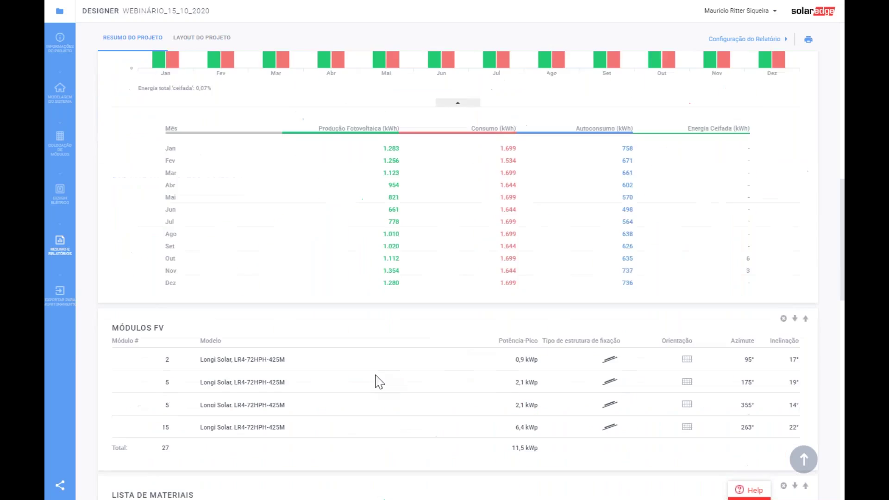
{"action": "scroll", "coordinate": [267, 394], "scroll_direction": "down", "scroll_amount": 5}
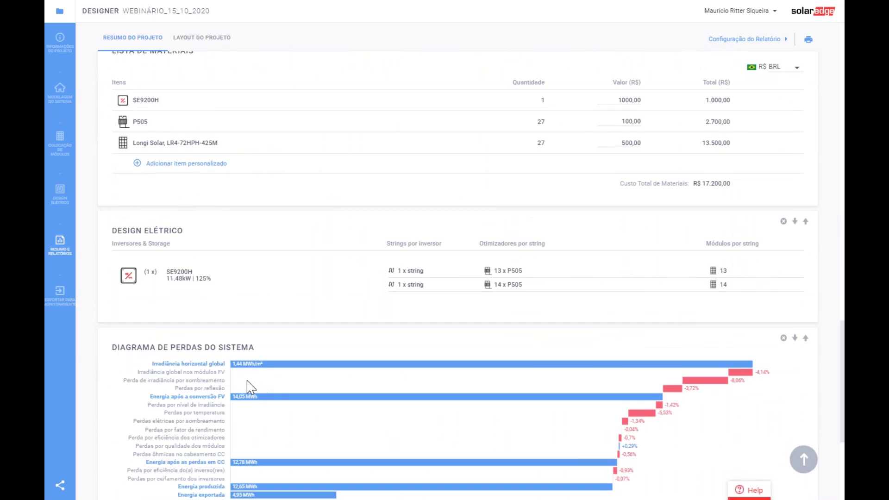
{"action": "scroll", "coordinate": [250, 387], "scroll_direction": "up", "scroll_amount": 15}
{"action": "scroll", "coordinate": [250, 387], "scroll_direction": "up", "scroll_amount": 10}
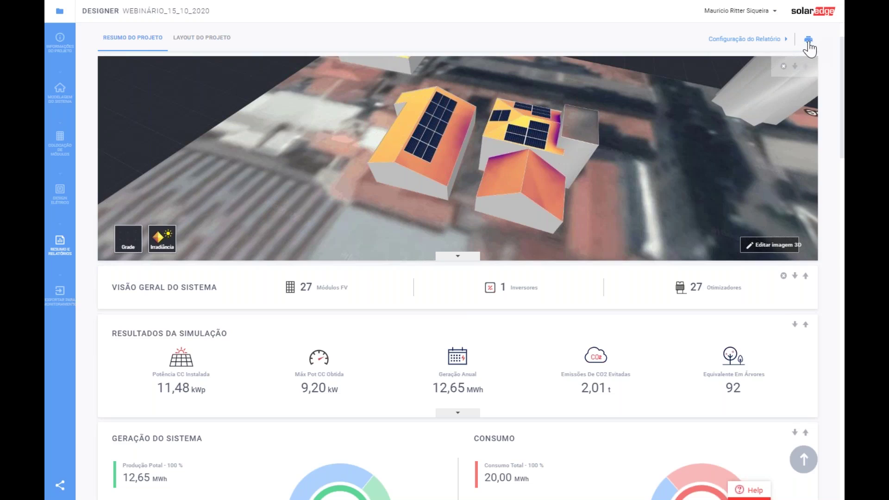
{"action": "scroll", "coordinate": [325, 220], "scroll_direction": "up", "scroll_amount": 1}
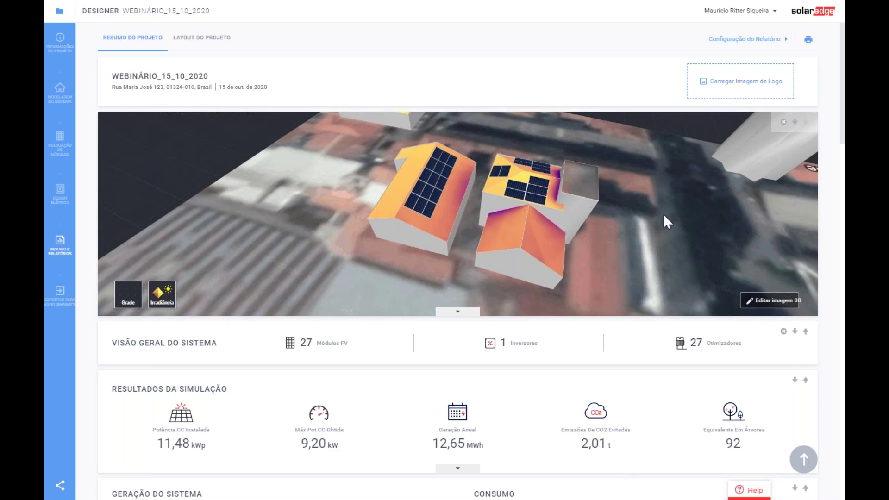
- Open the Webinário_15_10_2020 project from the saved projects list, then return to the list
{"action": "left_click", "coordinate": [59, 11]}
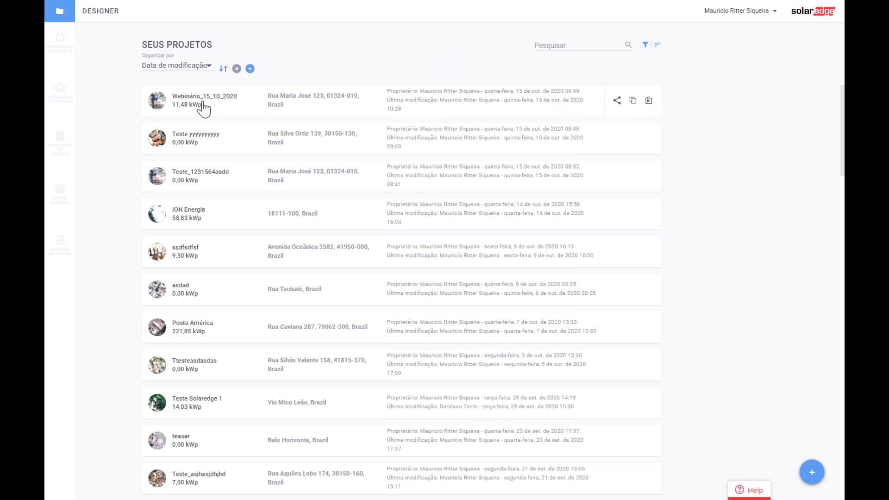
{"action": "left_click", "coordinate": [196, 98]}
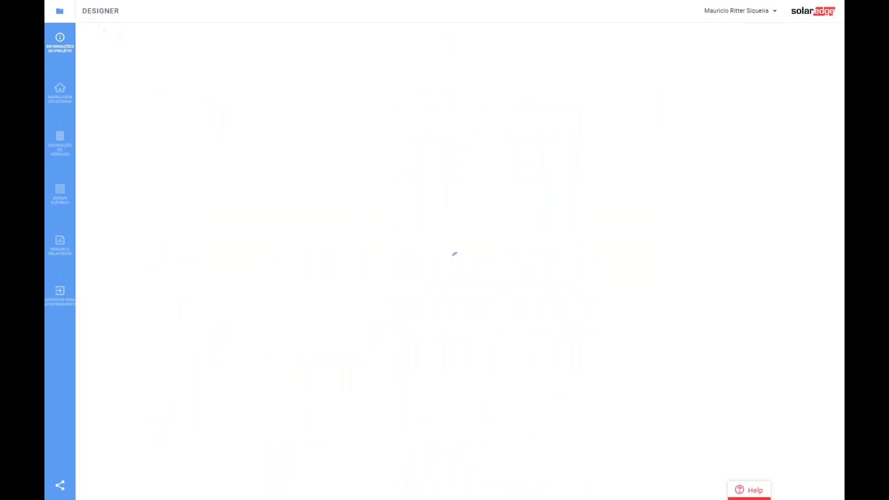
{"action": "left_click", "coordinate": [70, 16]}
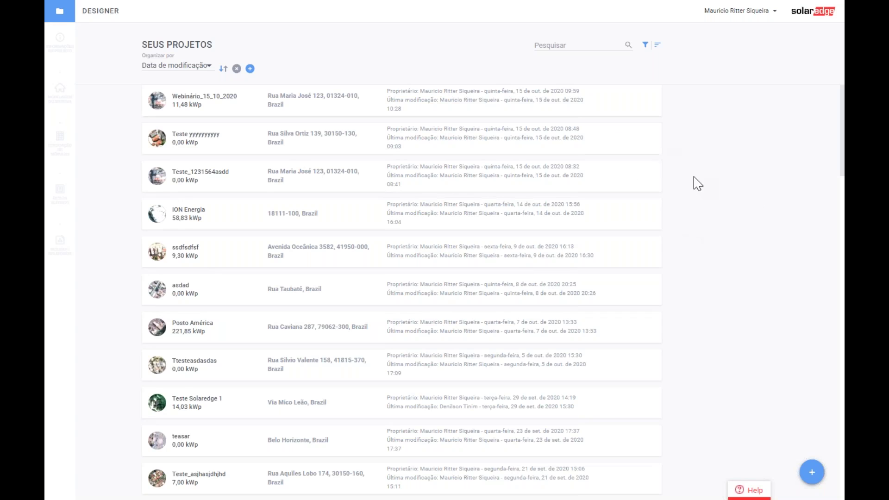
- Exit full screen, minimize Chrome, and advance the slideshow to the Obrigado! slide
{"action": "key", "text": "F11"}
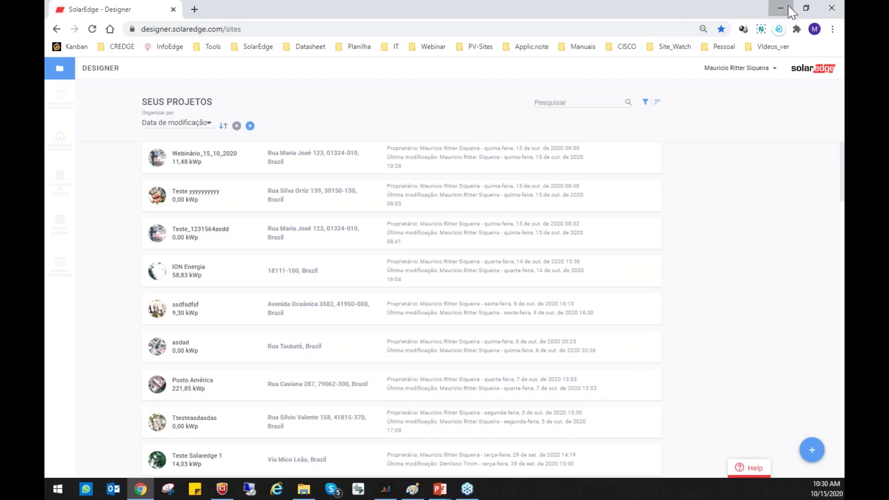
{"action": "left_click", "coordinate": [780, 7]}
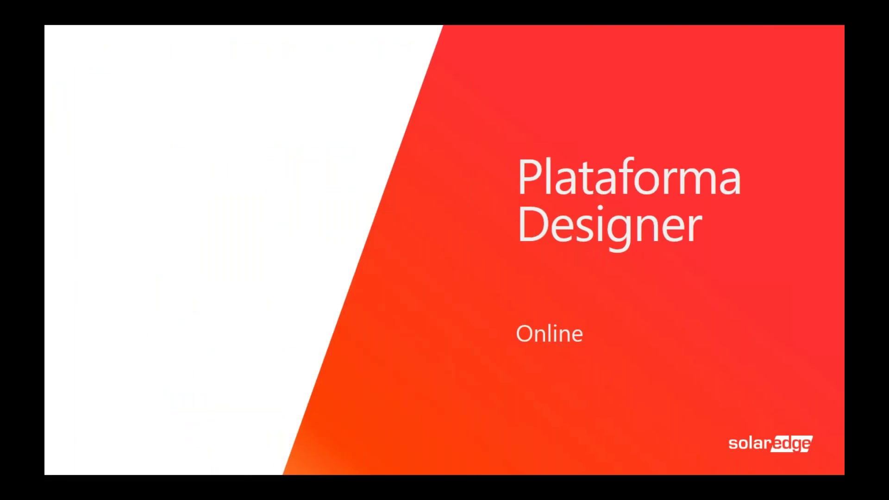
{"action": "key", "text": "Right"}
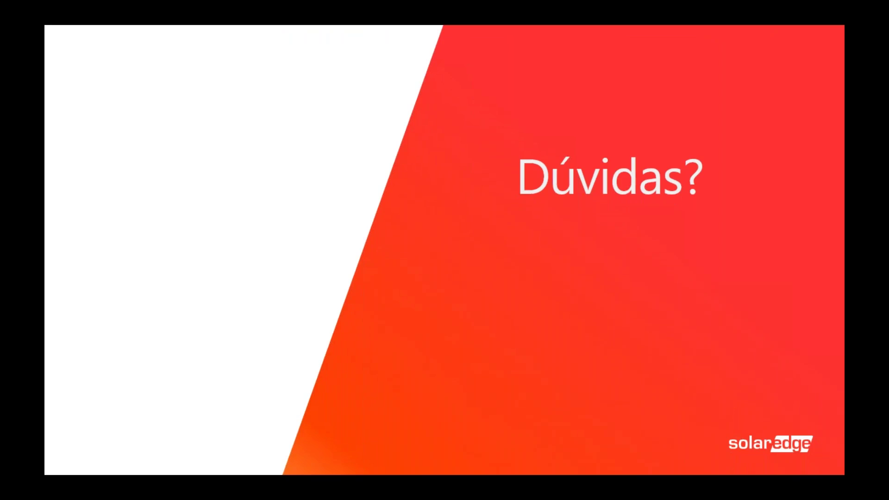
{"action": "key", "text": "Right"}
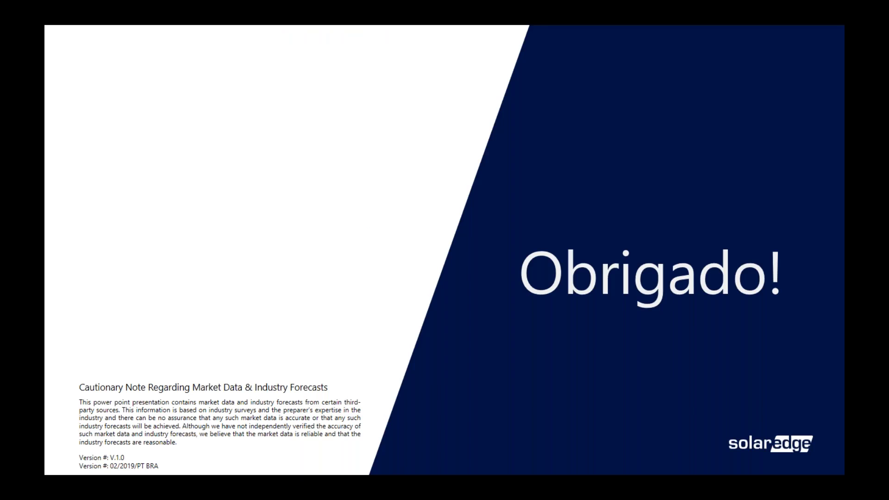